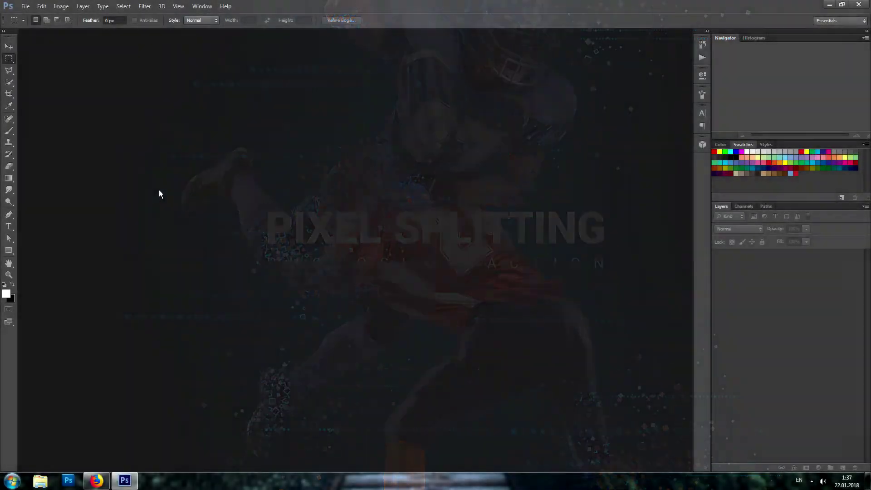
Step: Load the Brushes preset file from the Main files folder in the Preset Manager
click(41, 6)
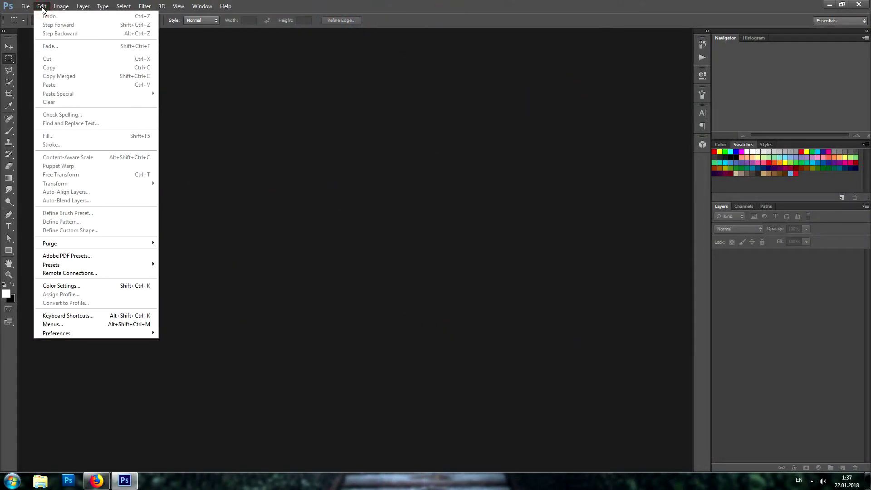
mouse_move(52, 264)
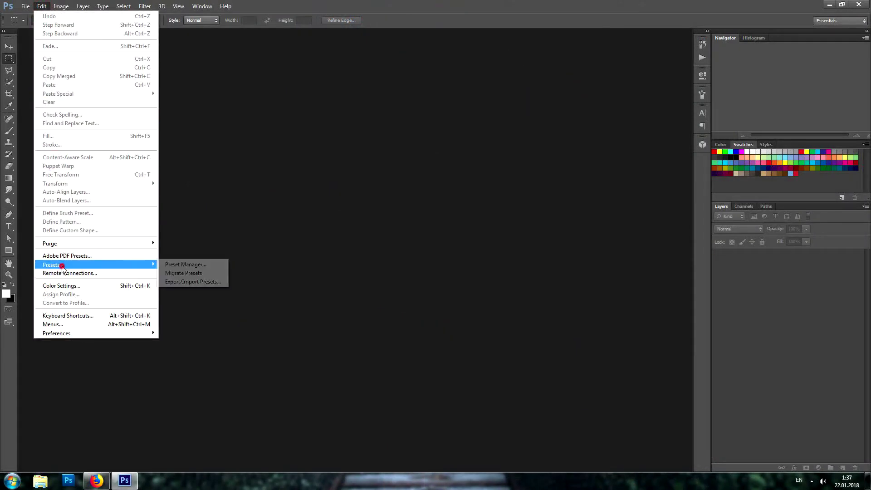
click(216, 265)
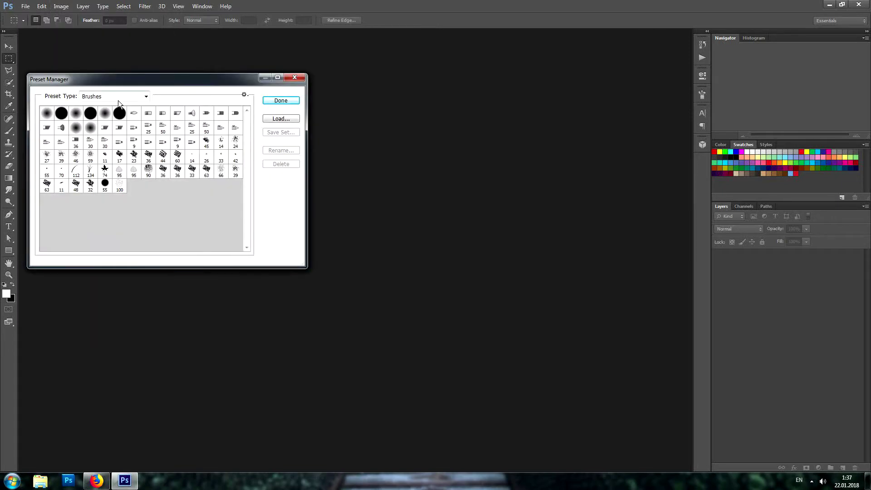
click(294, 119)
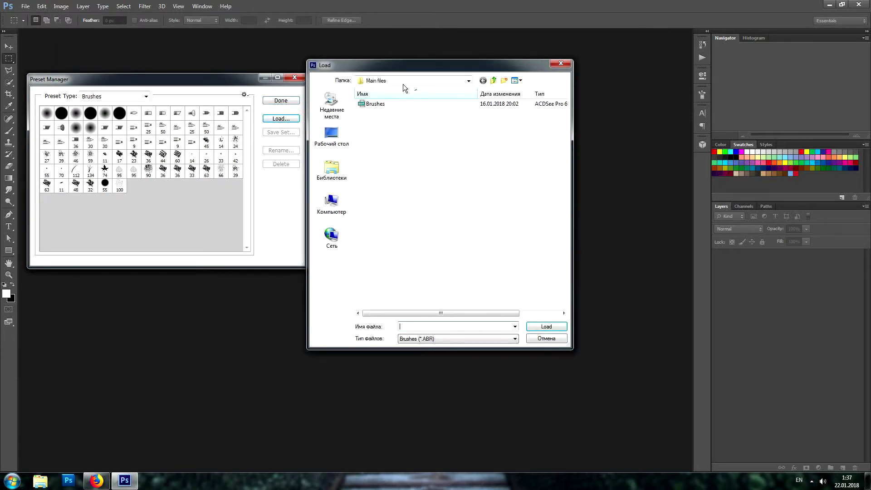
double_click(374, 104)
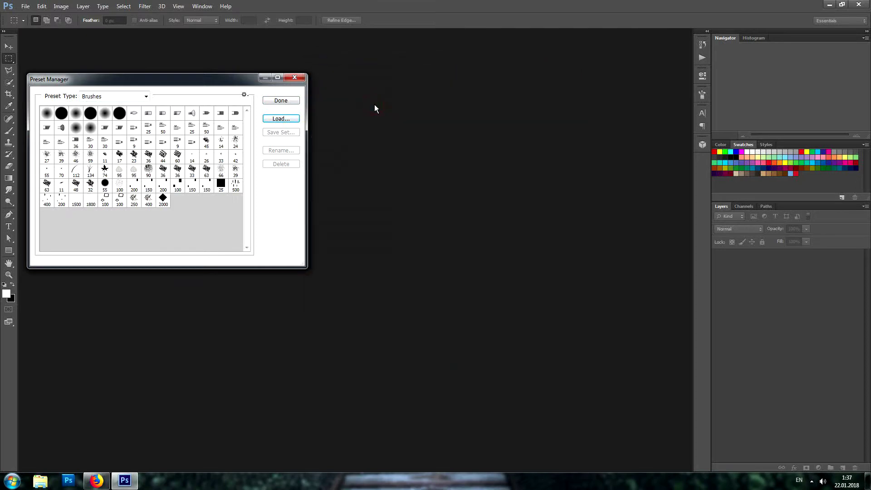
Step: Switch the preset type to Patterns, load the Patterns file, and finish
click(115, 97)
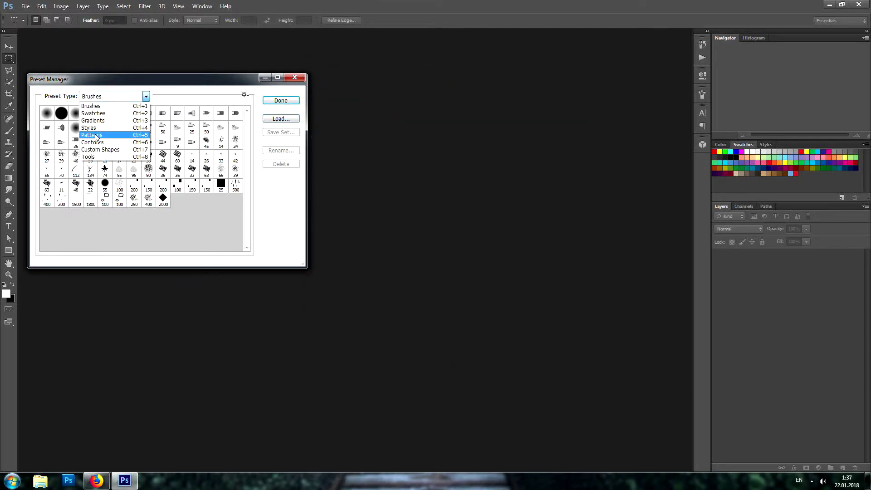
click(101, 136)
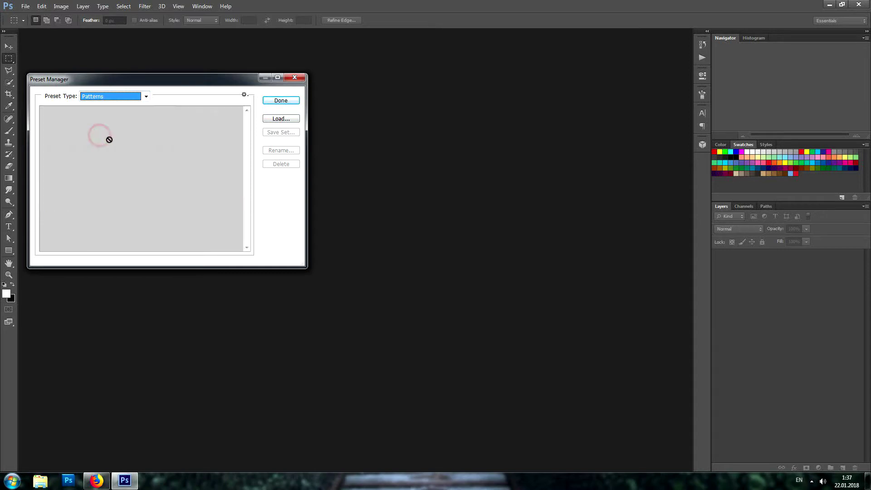
click(287, 119)
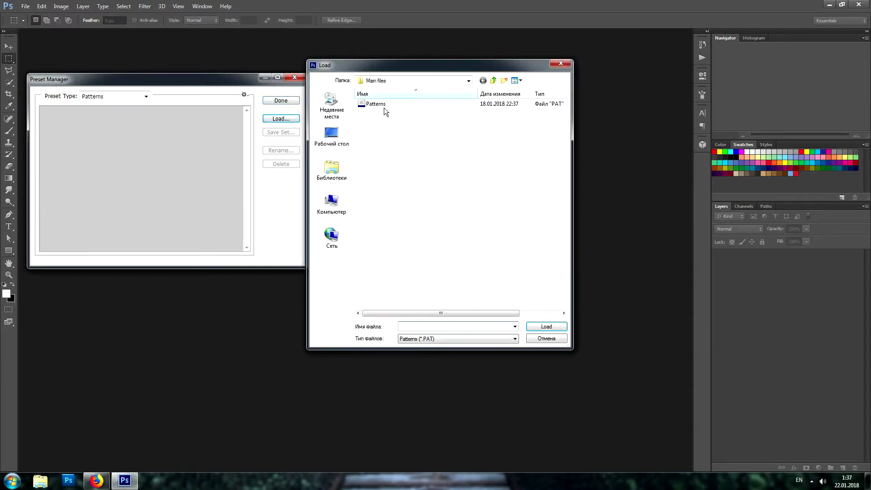
double_click(383, 107)
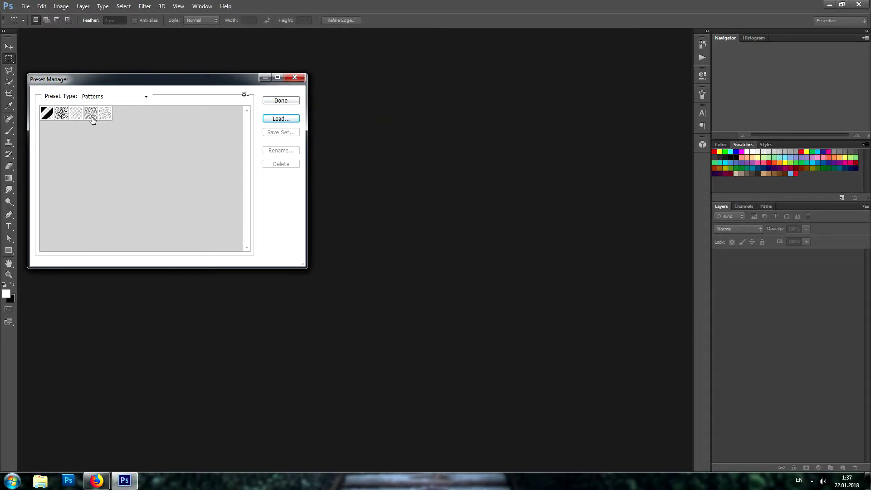
click(298, 102)
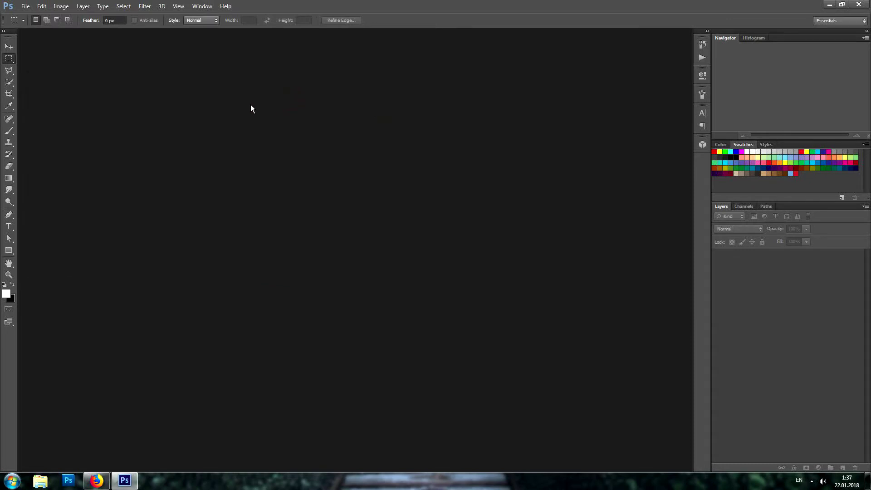
Step: Load the Pixel splitting action set into the Actions panel, then collapse the panel
click(201, 6)
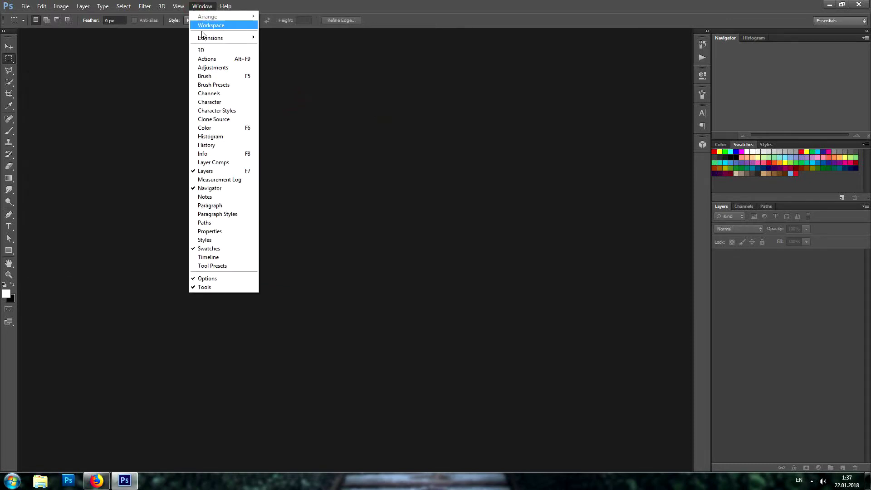
click(216, 62)
click(687, 39)
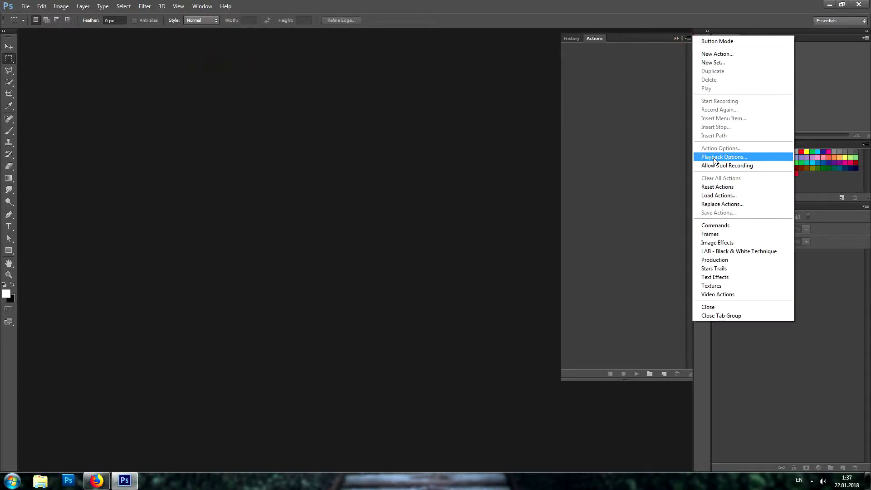
click(739, 198)
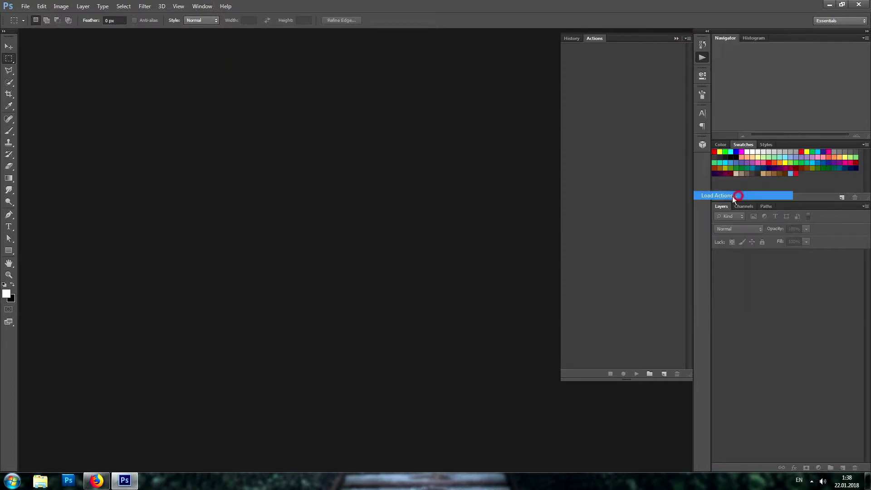
click(392, 105)
double_click(391, 106)
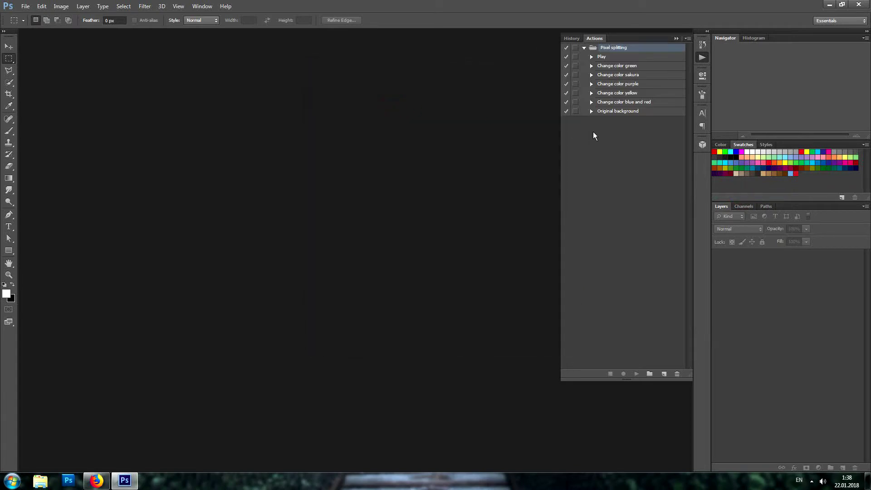
click(702, 58)
Step: Open Photo 1.psd and create a new empty layer named 'brush'
double_click(280, 135)
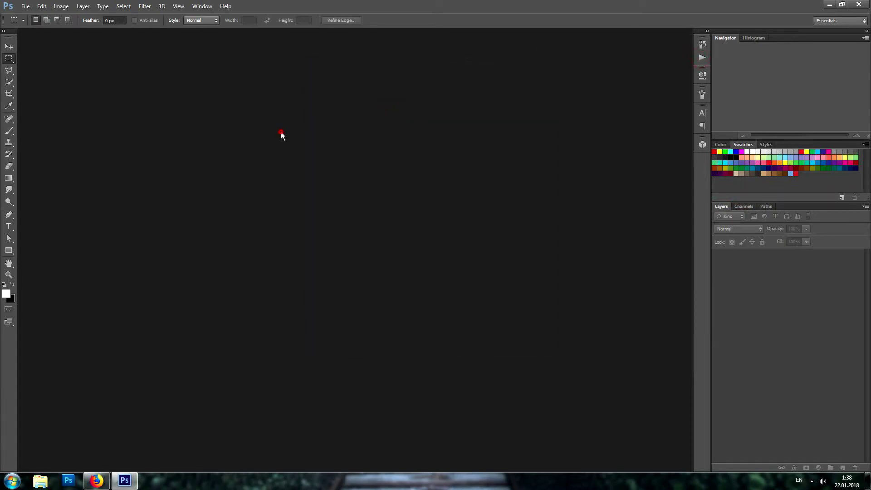
double_click(382, 119)
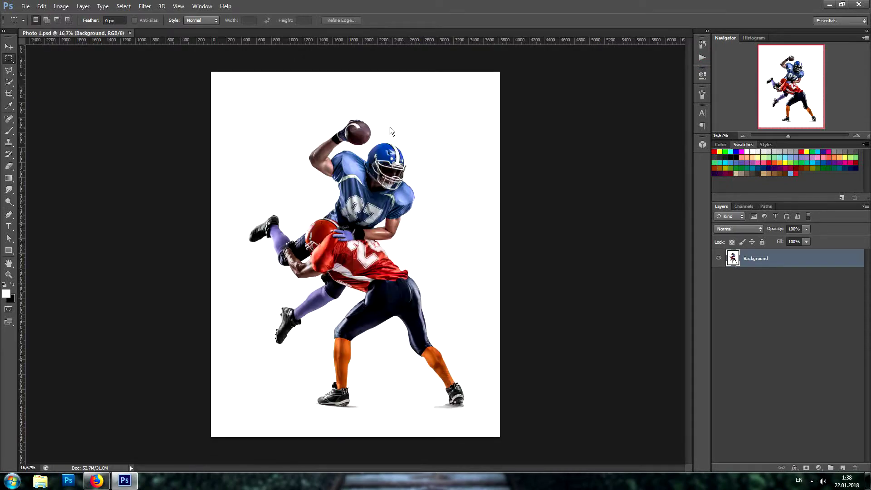
click(83, 7)
mouse_move(88, 15)
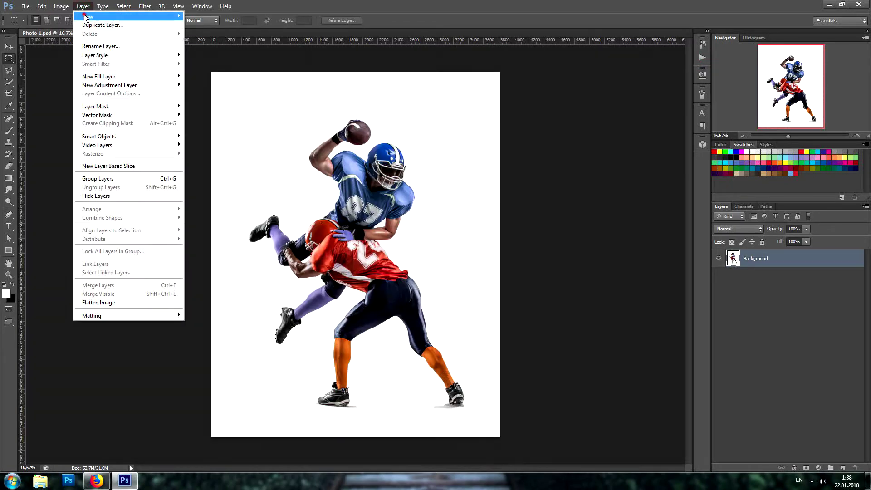
click(200, 17)
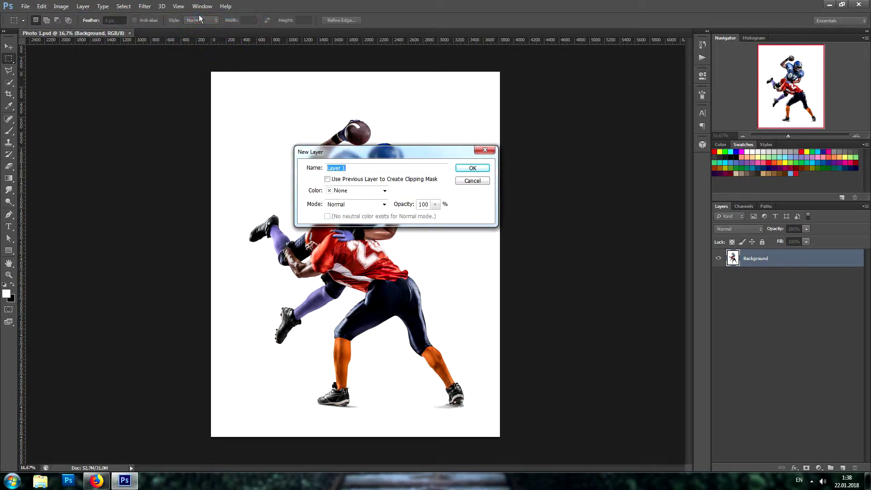
text(brush)
key(Return)
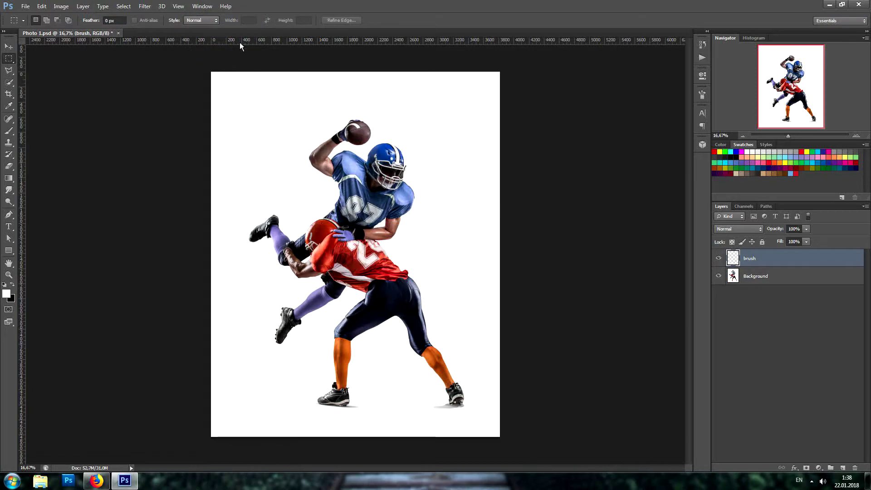
Step: Set the foreground colour to red and use a hard round brush at size 175
click(7, 293)
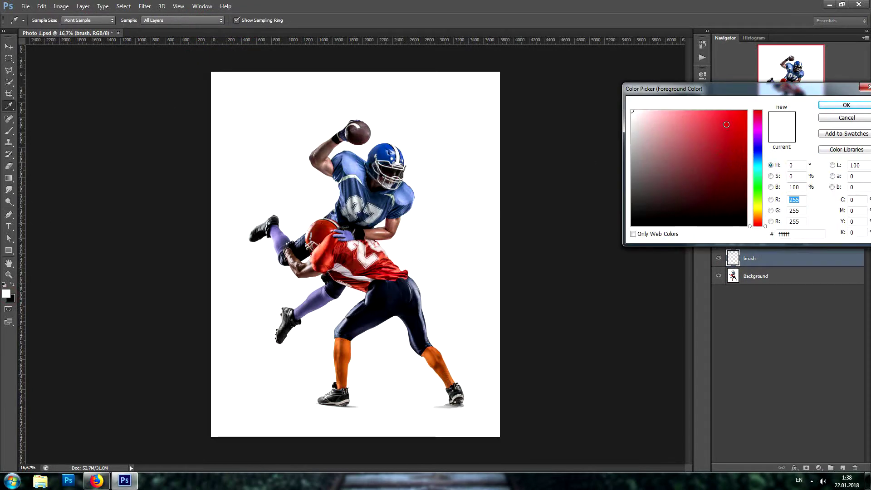
click(734, 118)
key(Return)
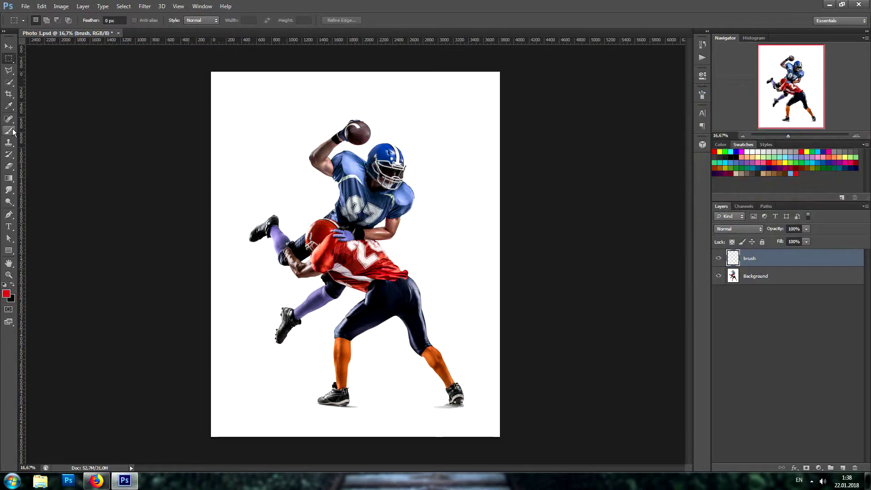
click(9, 131)
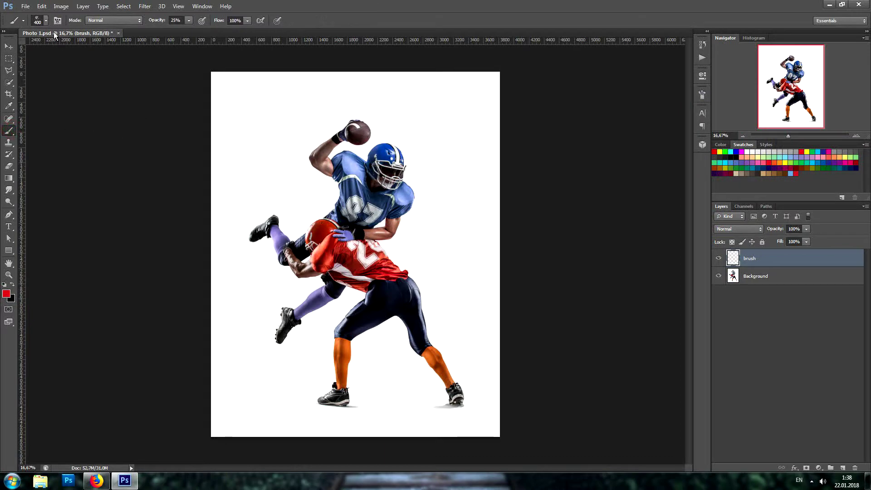
click(46, 21)
drag(103, 122, 102, 93)
click(91, 90)
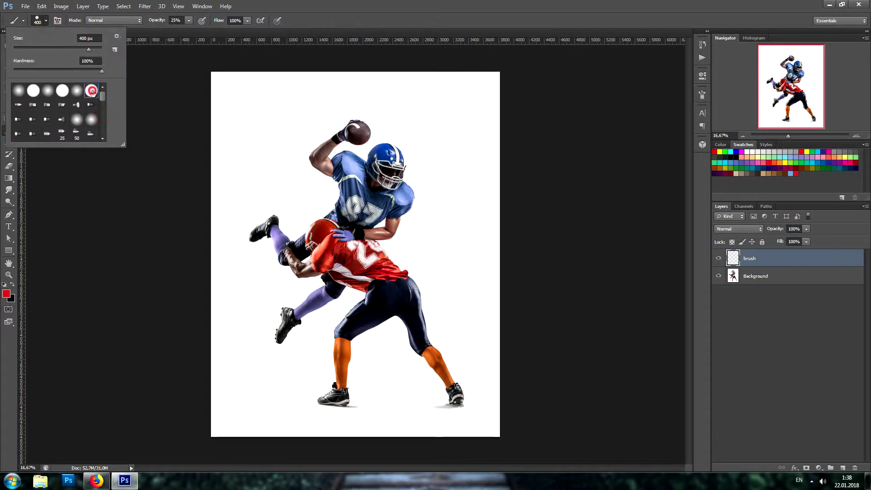
click(382, 23)
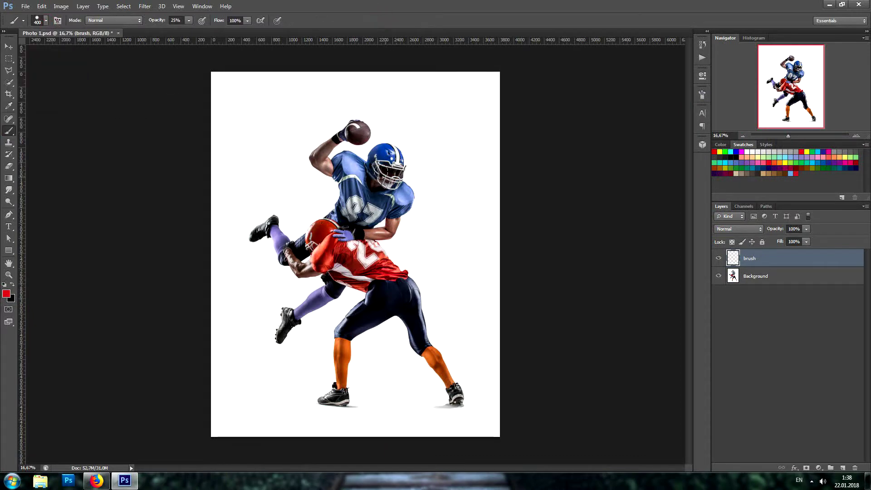
key(bracketleft)
key(bracketleft)
key(bracketleft)
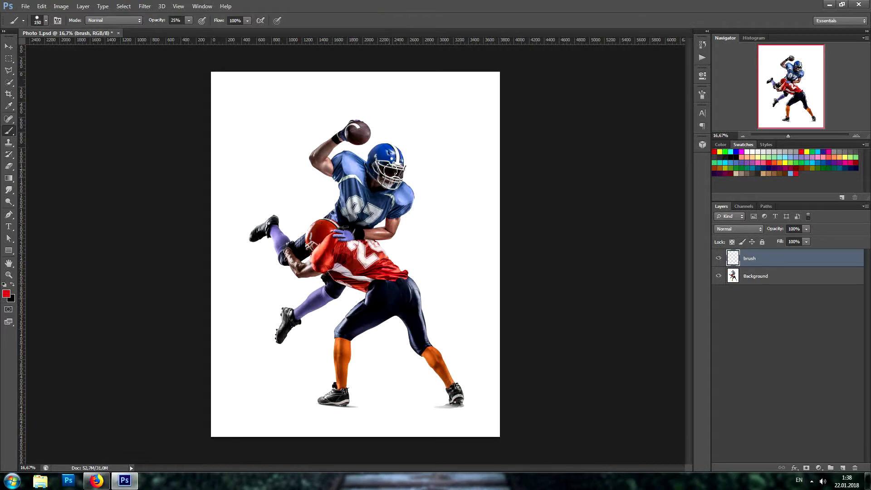
Step: At 100% brush opacity, paint both players solid red, then hide the brush layer
click(375, 191)
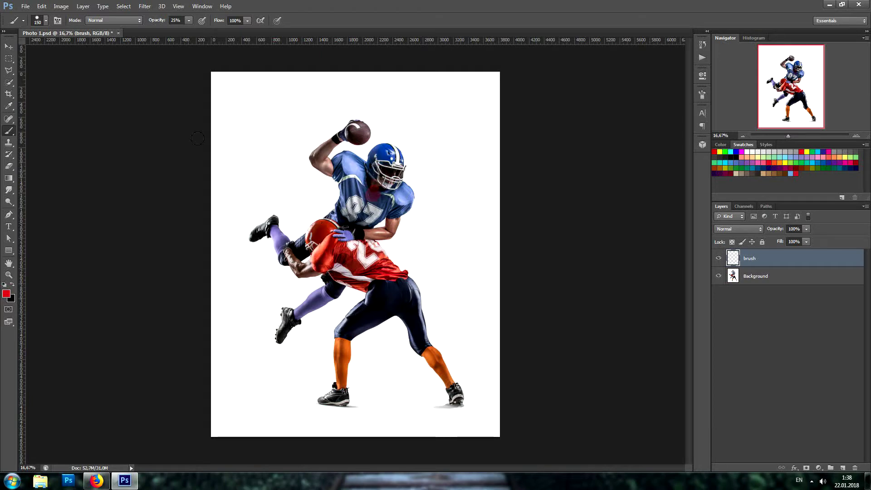
click(188, 20)
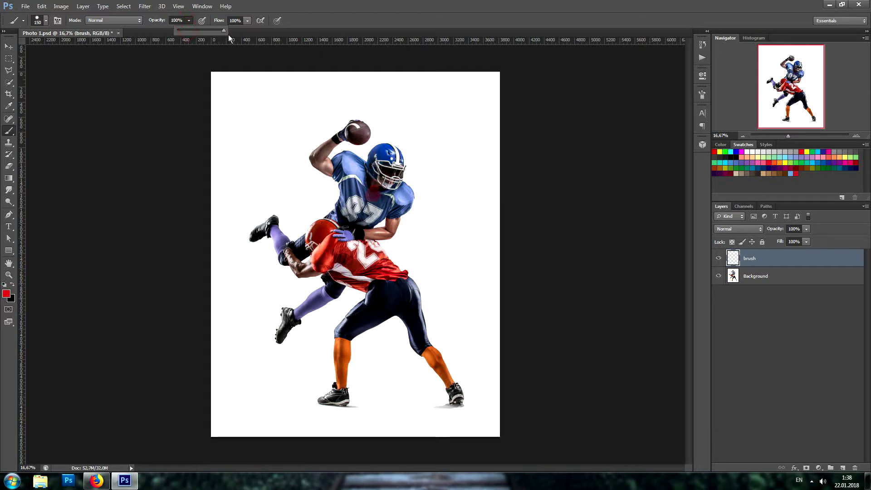
click(379, 20)
click(372, 198)
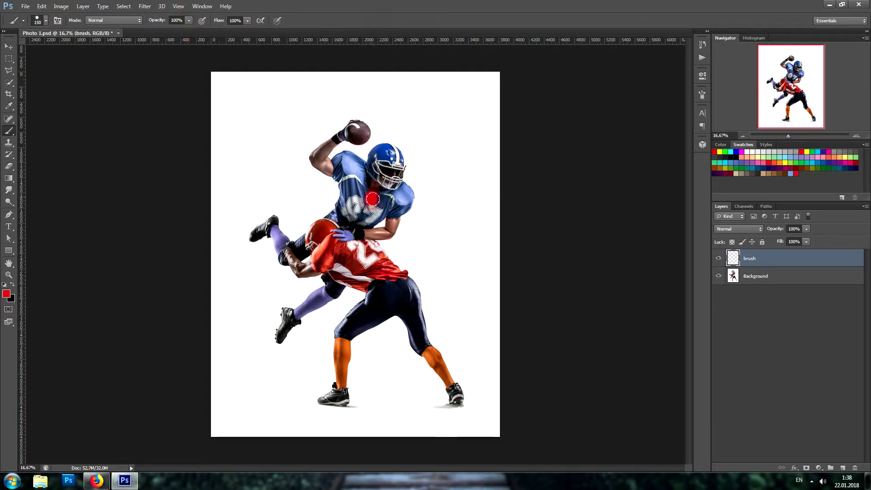
drag(372, 198, 378, 194)
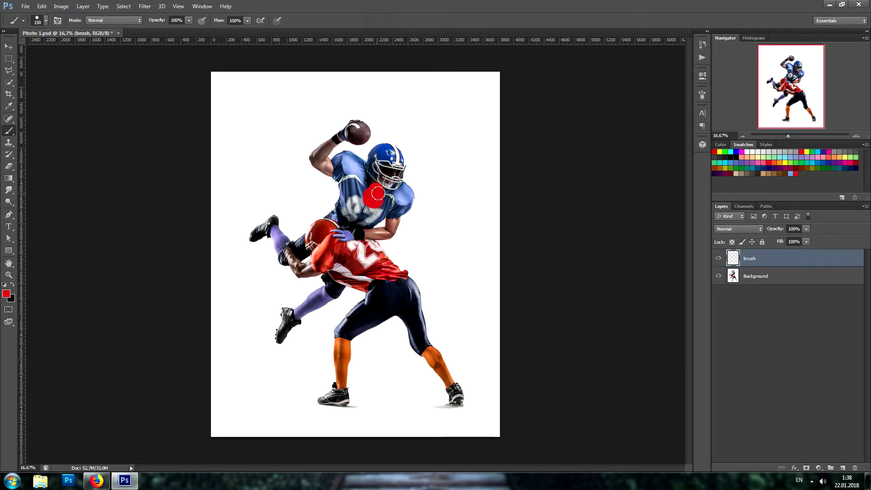
drag(378, 194, 408, 197)
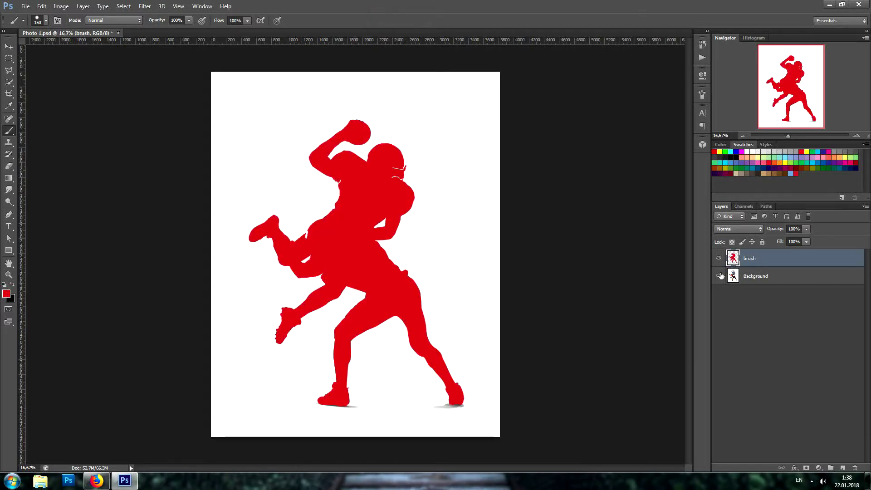
click(718, 259)
Step: Create a new layer named 'destruction' above the red silhouette layer
click(718, 259)
click(717, 260)
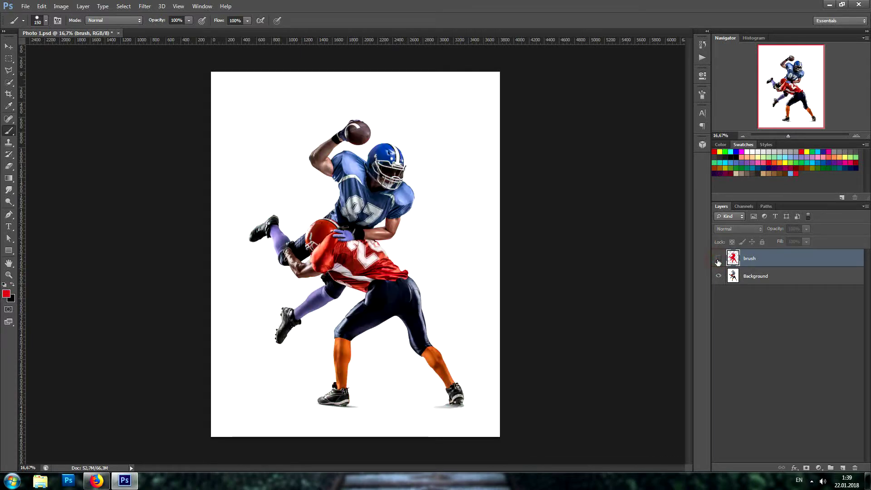
click(83, 6)
mouse_move(88, 15)
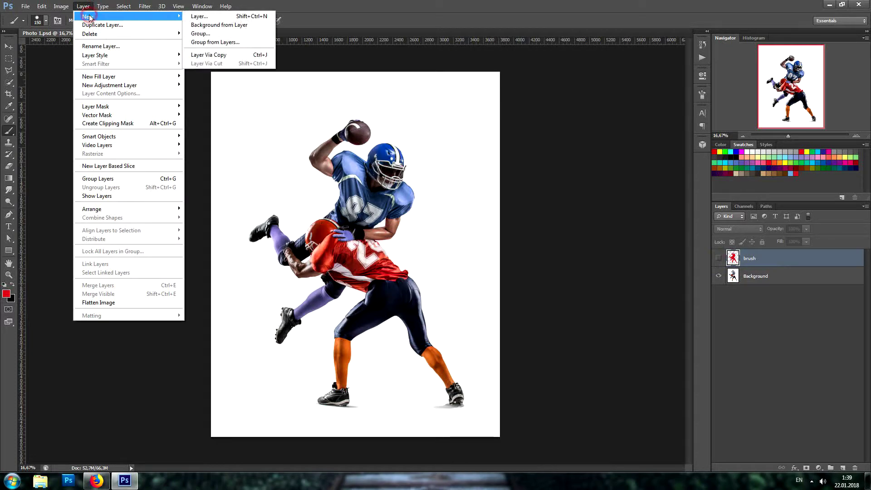
click(219, 18)
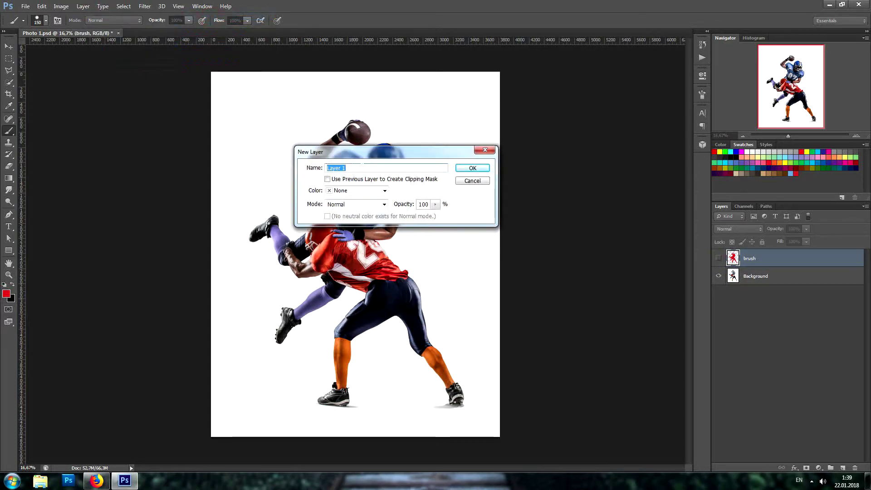
text(destruction)
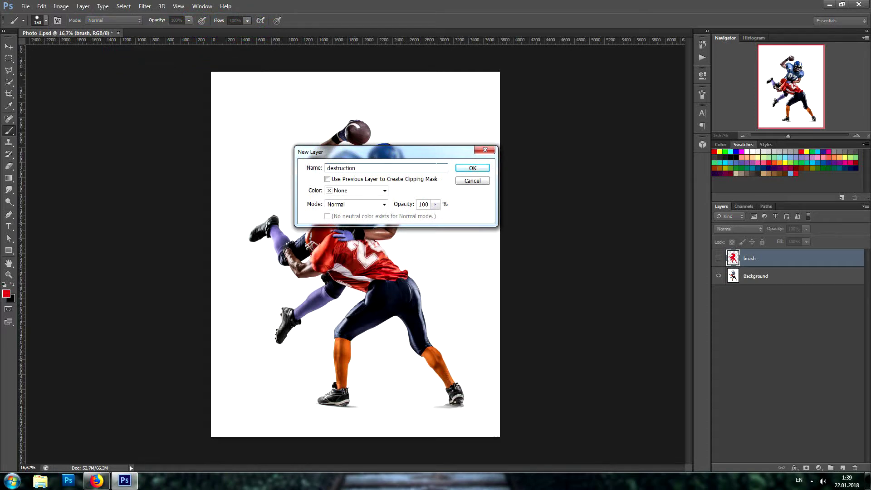
click(479, 169)
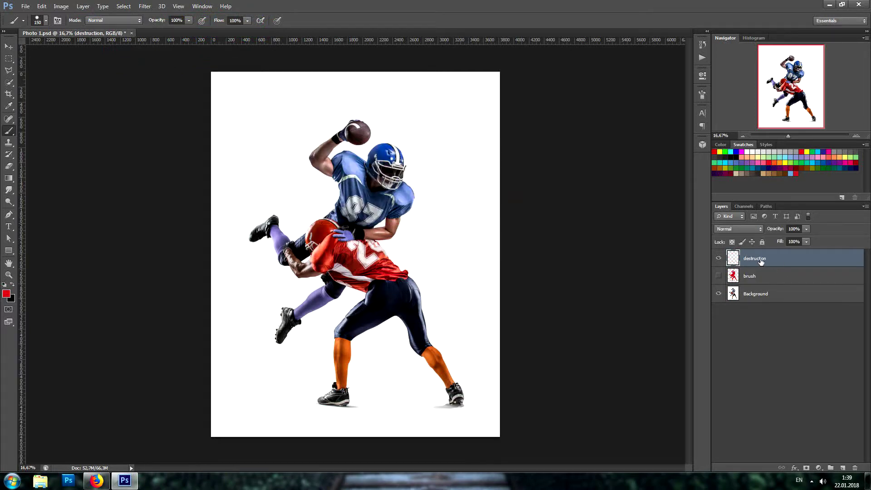
Step: Paint blue strokes over the football, raised shoe, helmet and arm, and right leg
click(7, 294)
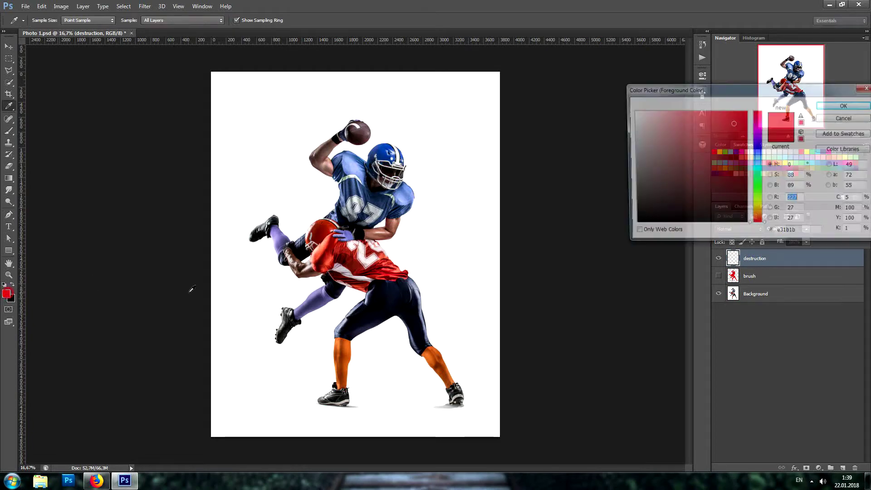
click(757, 158)
click(837, 105)
key(b)
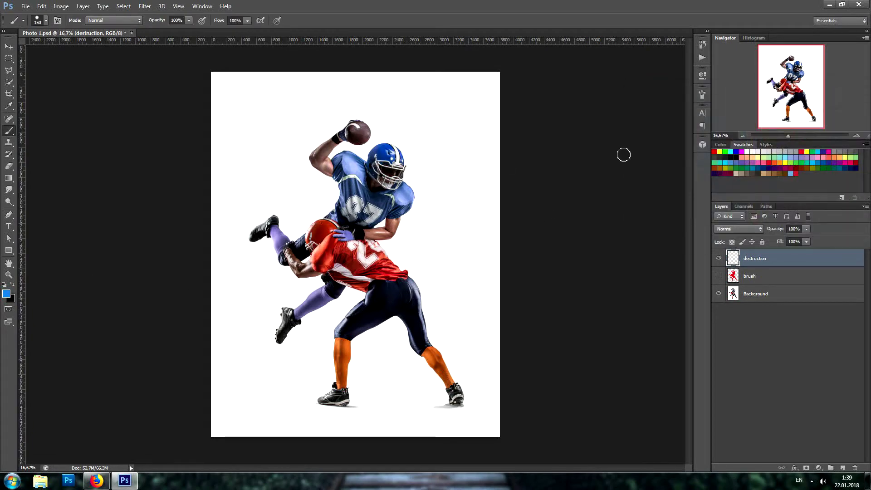
mouse_move(364, 121)
mouse_down()
mouse_move(367, 140)
mouse_move(402, 165)
mouse_up()
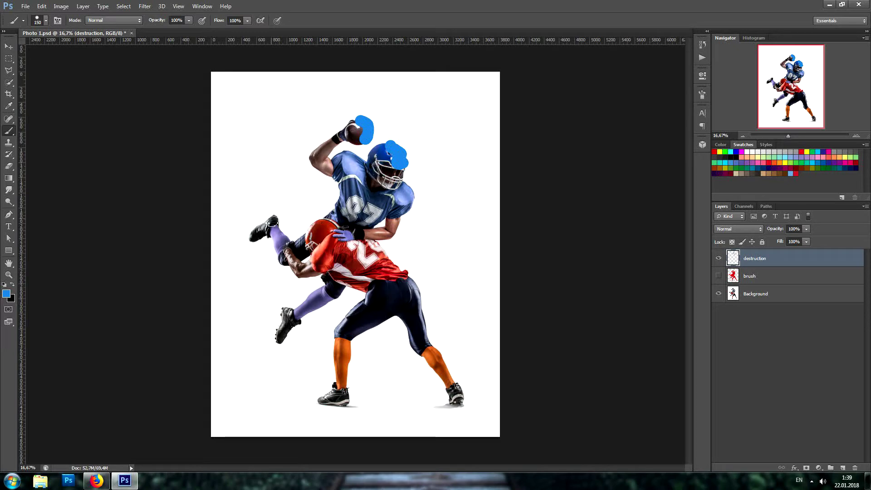
mouse_move(271, 218)
mouse_down()
mouse_move(286, 238)
mouse_move(330, 222)
mouse_up()
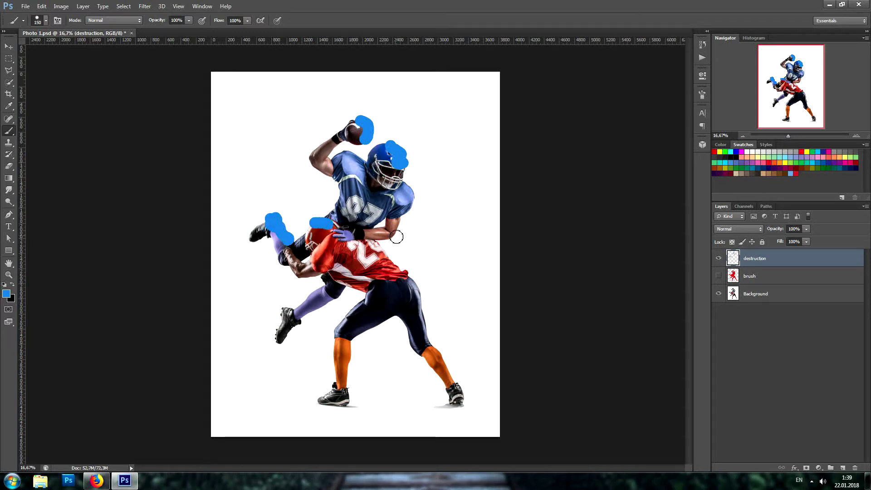
drag(393, 235, 412, 202)
drag(422, 313, 444, 373)
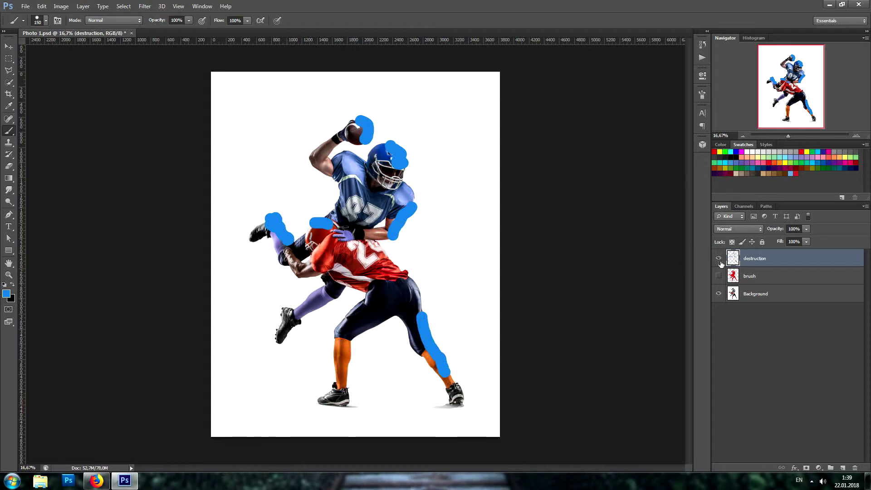
Step: Toggle the red and blue layers to compare, leaving both visible
click(718, 275)
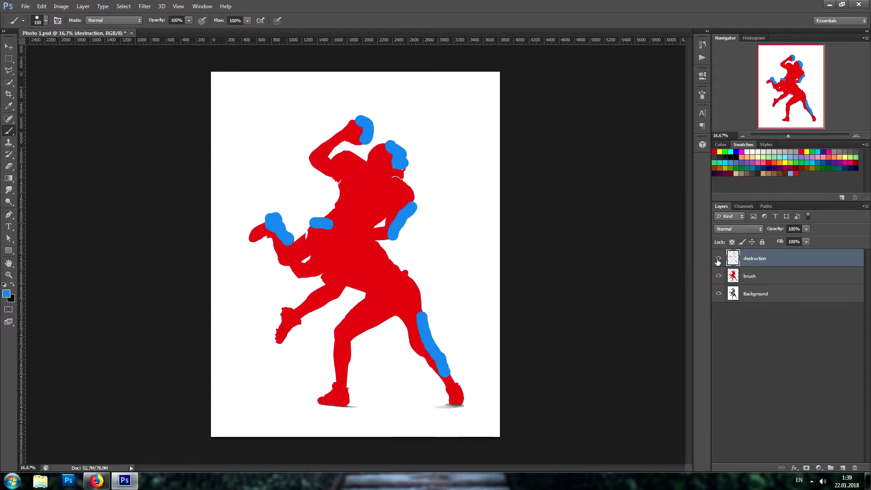
click(718, 258)
click(719, 276)
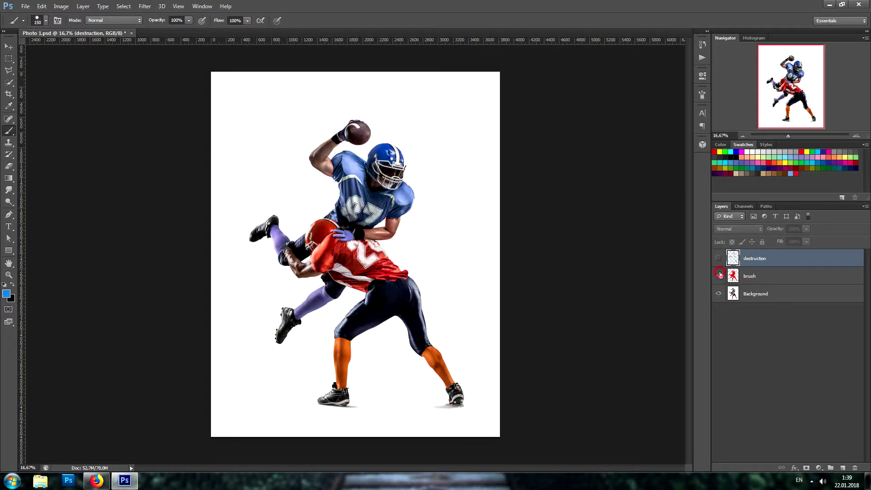
click(718, 275)
click(718, 258)
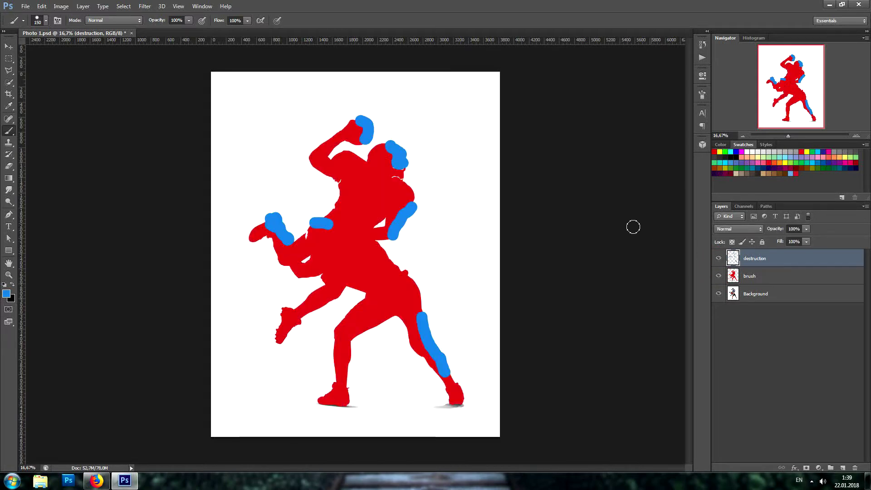
click(702, 57)
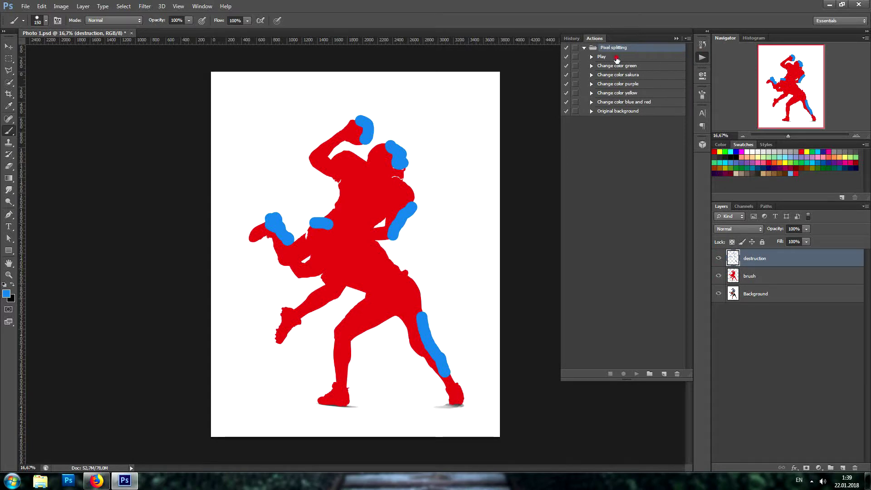
Step: Run the Play action from the Pixel splitting set to generate the particle effect
click(616, 58)
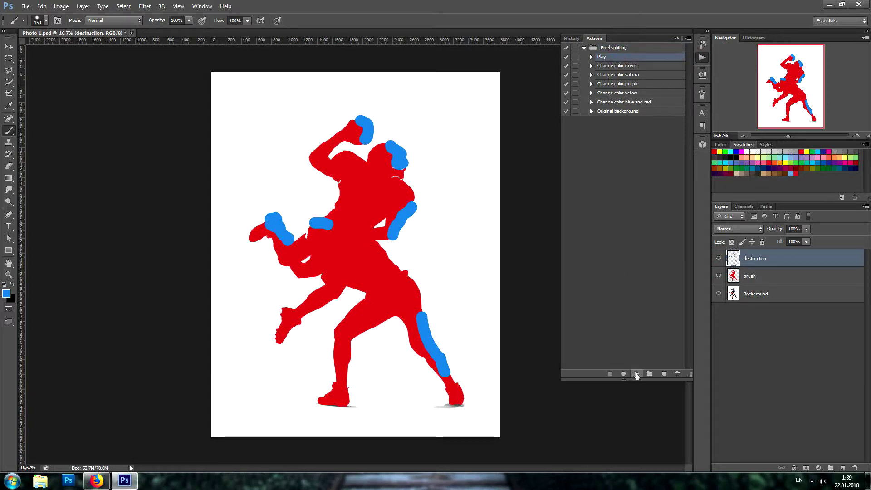
click(636, 374)
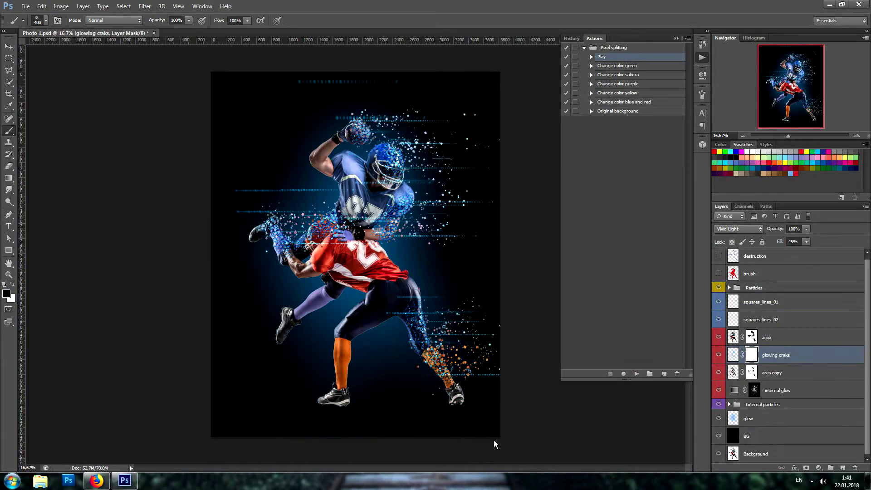
click(702, 58)
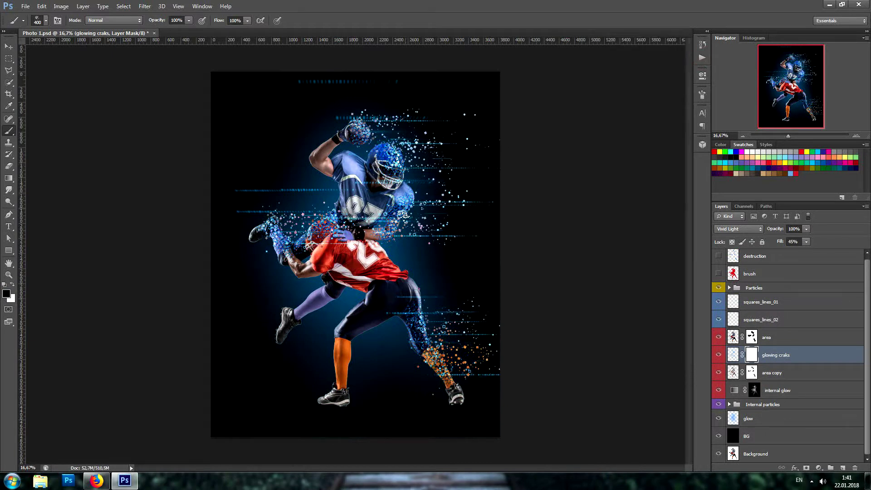
click(855, 136)
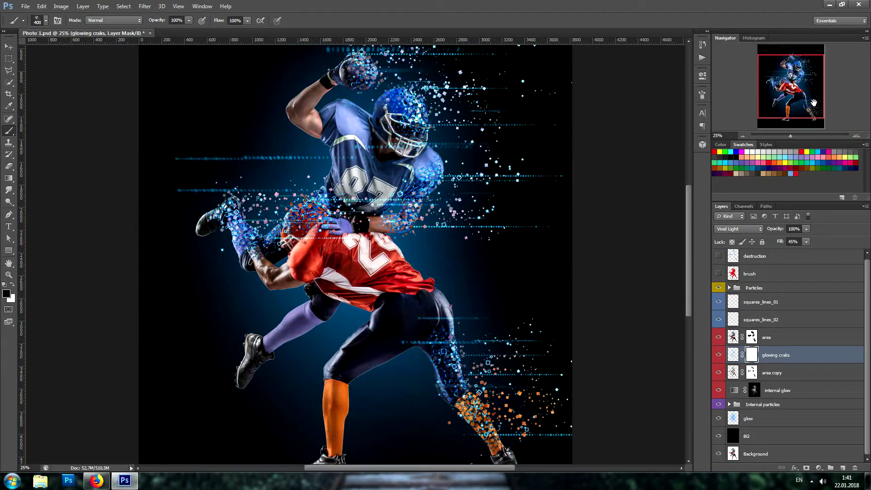
drag(791, 89, 793, 83)
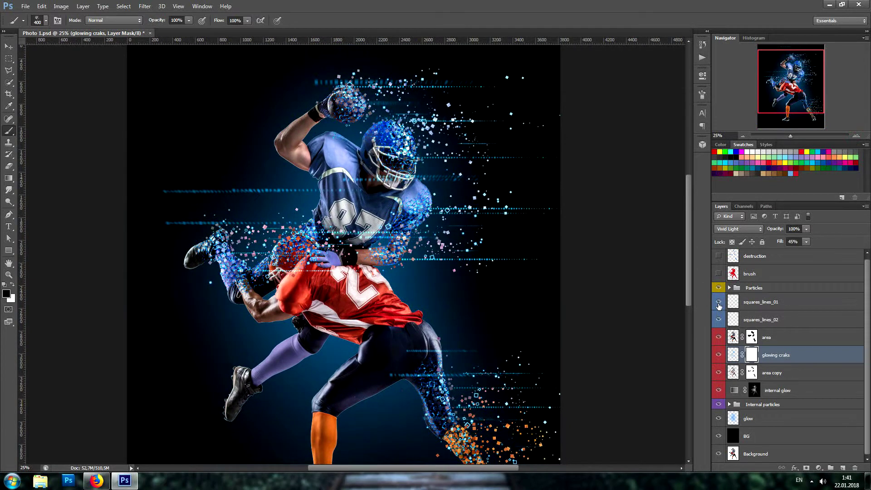
click(718, 302)
click(718, 302)
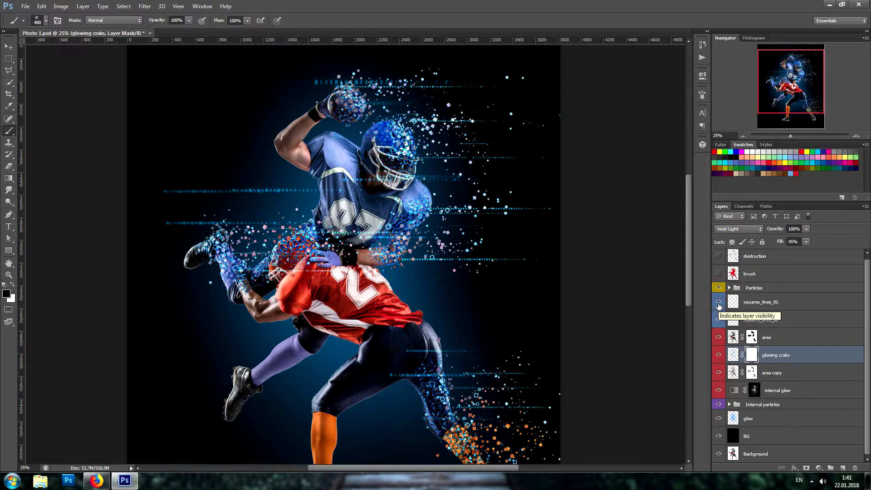
click(718, 320)
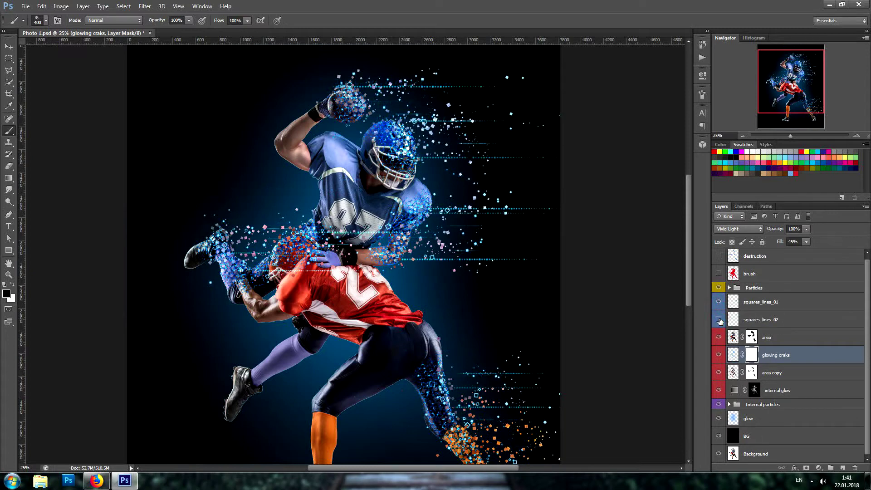
click(718, 302)
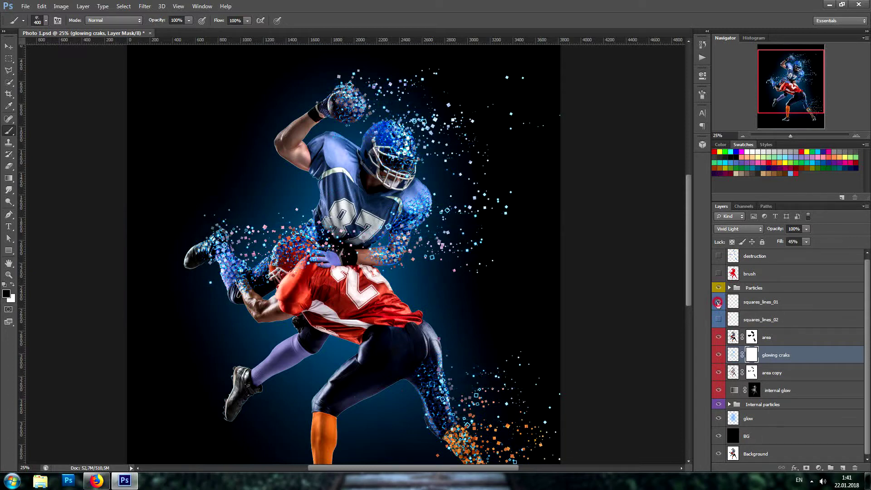
click(717, 302)
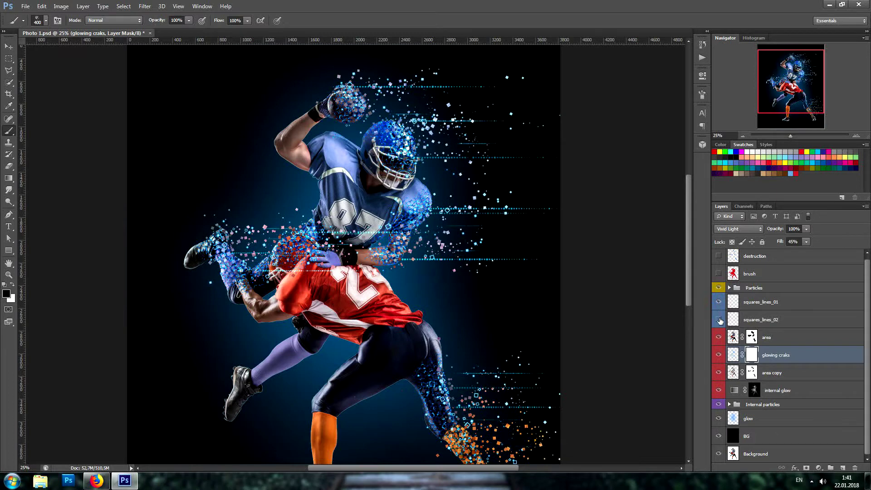
click(719, 320)
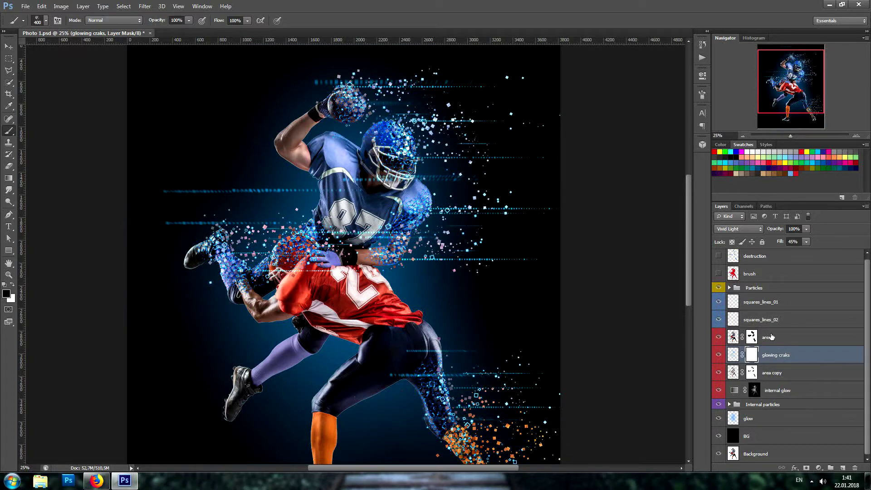
click(770, 336)
Step: Toggle the glowing craks layer off and on, then target the area layer mask
shift+click(773, 371)
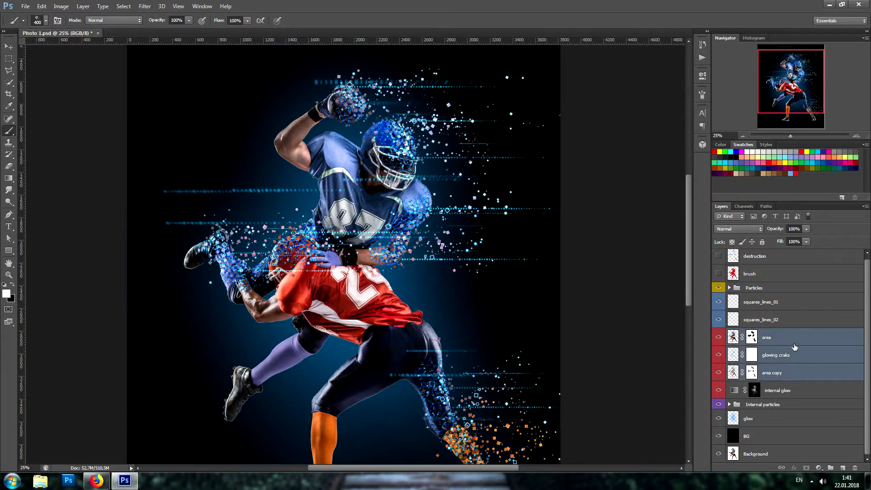
click(820, 352)
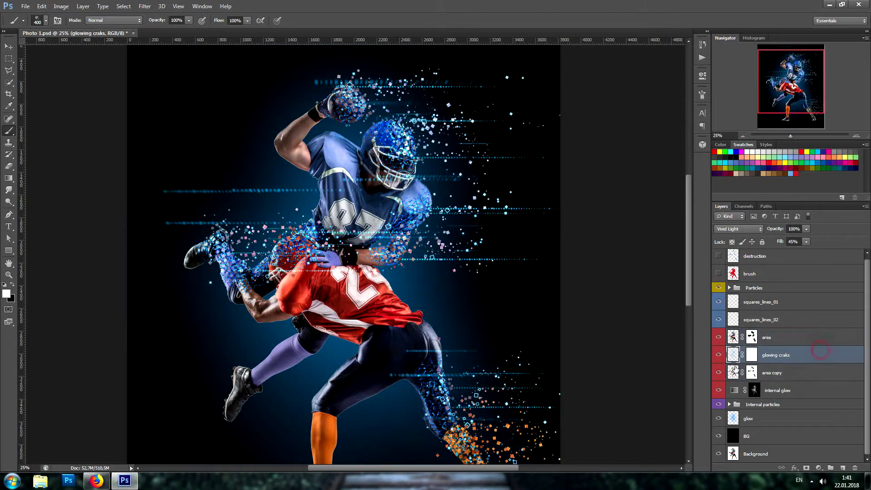
click(719, 355)
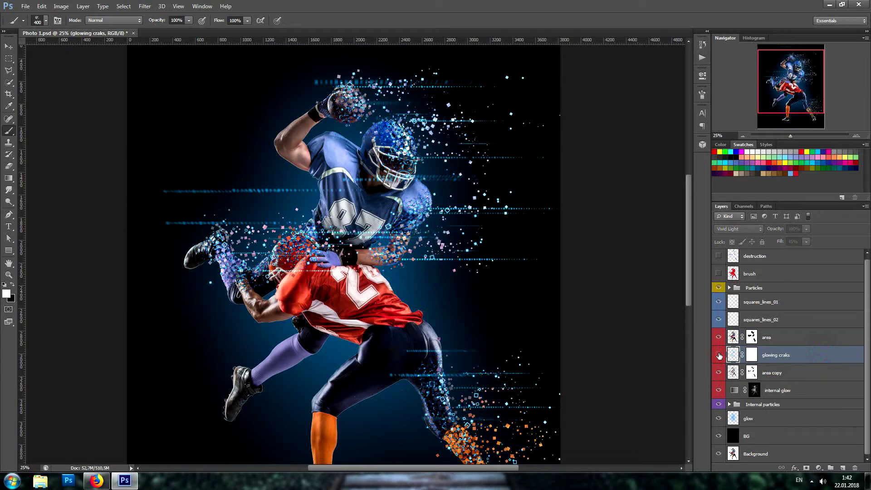
click(718, 355)
click(718, 355)
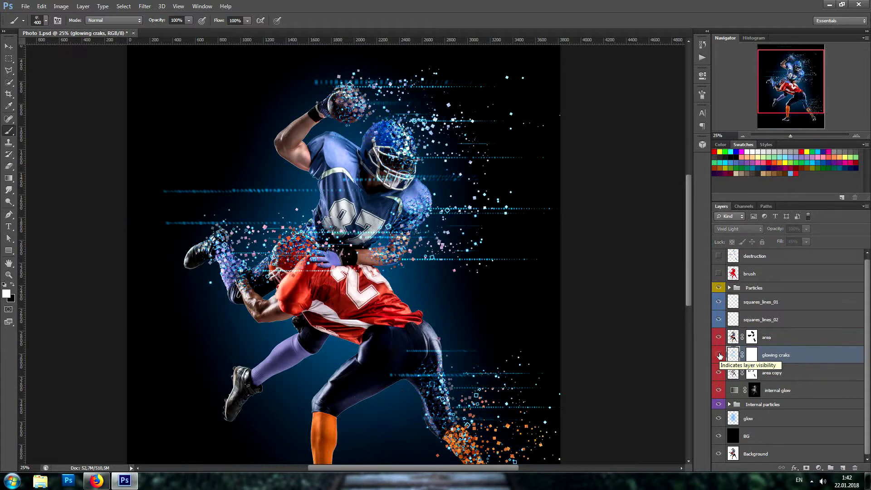
click(753, 337)
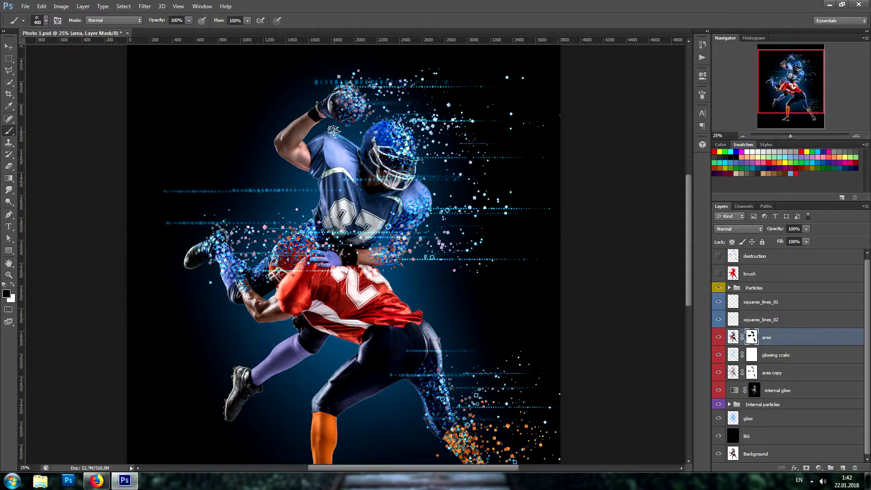
Step: Zoom in and paint particle squares onto the blue player's upper arm
click(855, 135)
drag(786, 75, 786, 77)
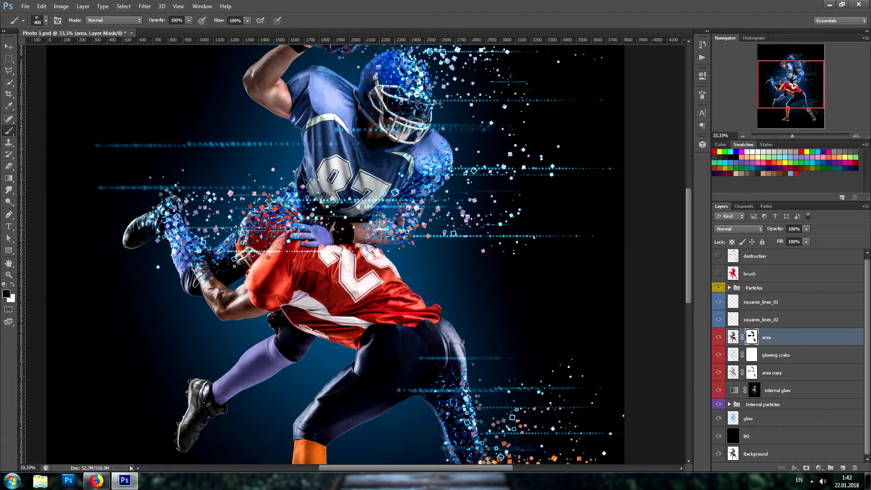
scroll(382, 200, up, 3)
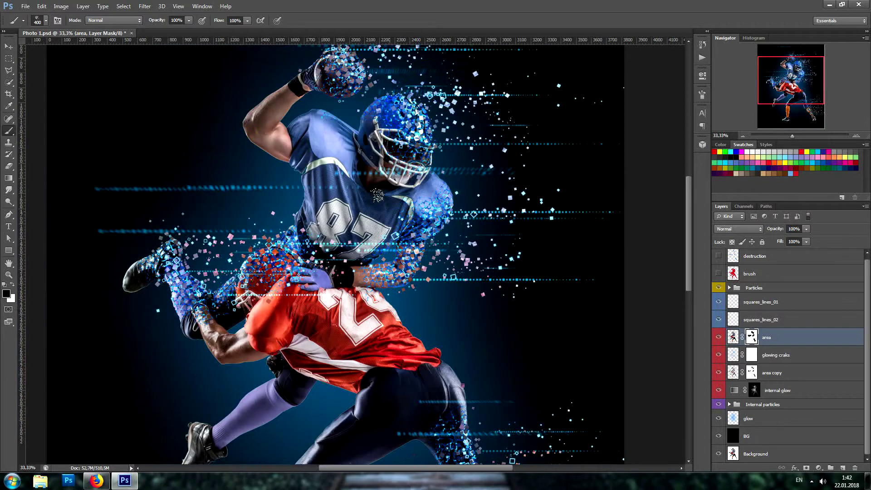
scroll(383, 200, up, 2)
mouse_move(250, 138)
mouse_down()
mouse_move(250, 152)
mouse_move(263, 163)
mouse_move(265, 126)
mouse_up()
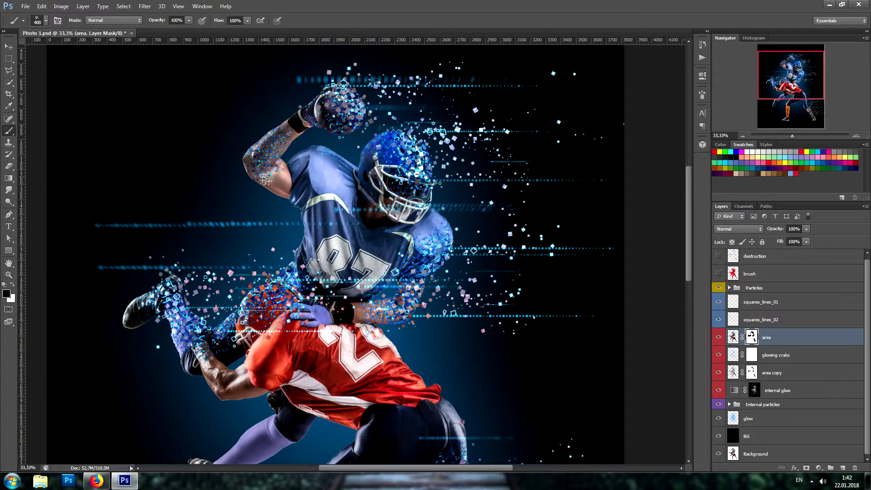
scroll(341, 202, down, 1)
scroll(341, 202, down, 1)
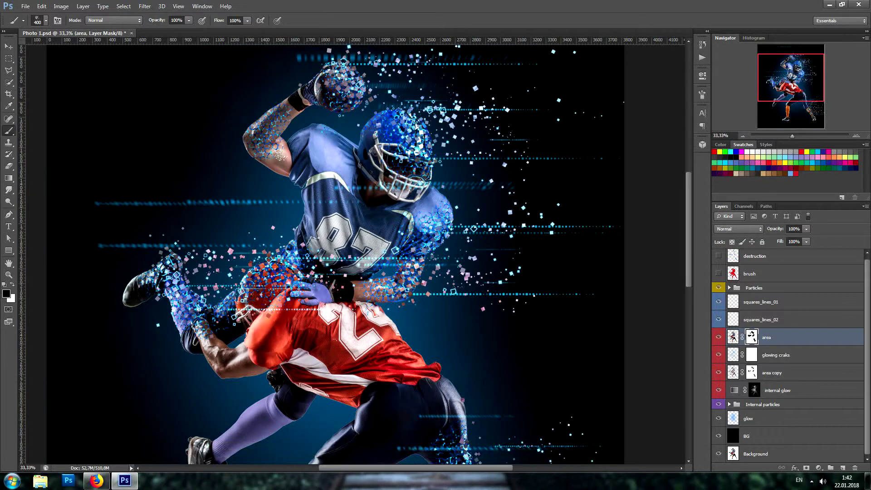
click(13, 285)
click(13, 285)
Step: Paint the area copy mask over the upper arm and elbow, then hide glowing craks
click(750, 373)
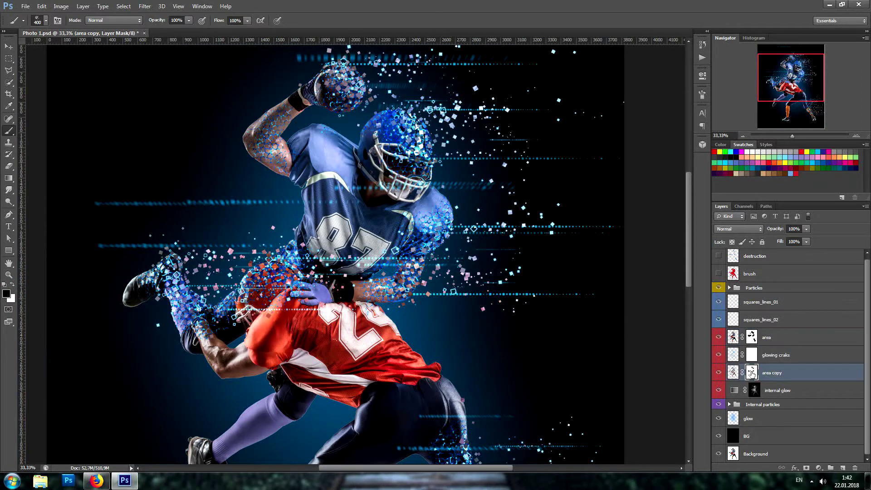
drag(236, 149, 251, 131)
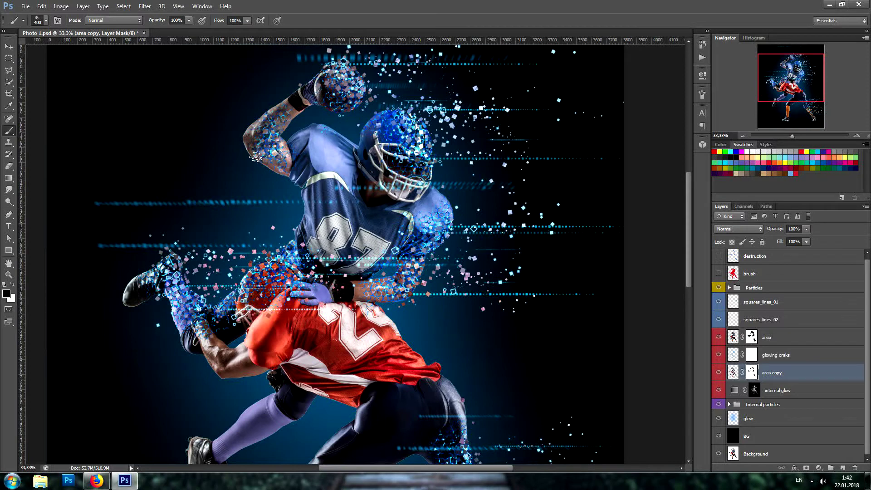
drag(255, 157, 270, 134)
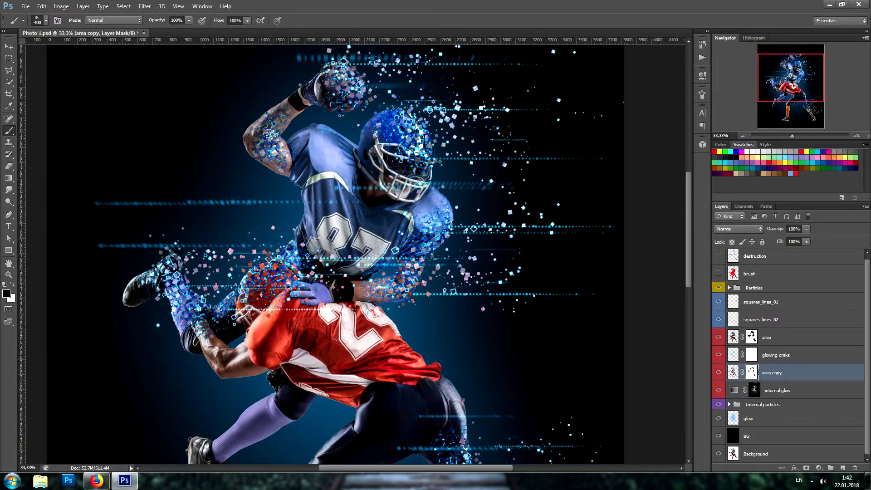
click(770, 357)
click(719, 357)
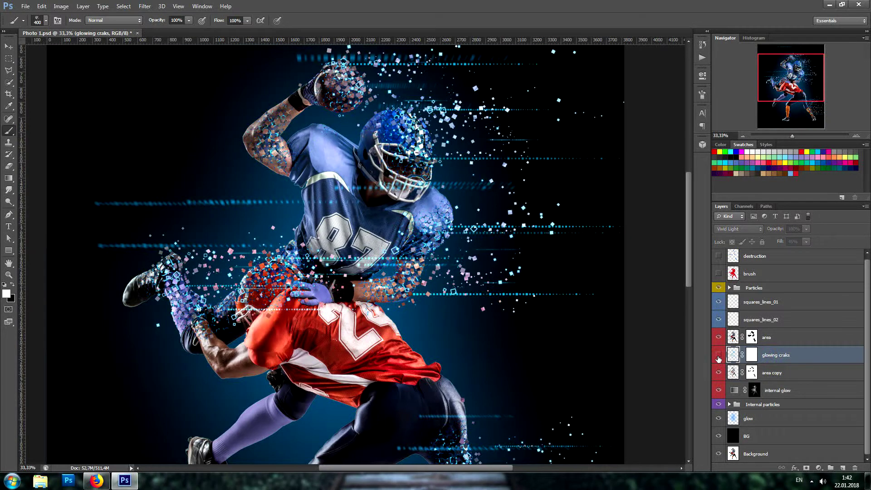
Step: Show the glowing craks layer again and set its fill to 45%
click(719, 357)
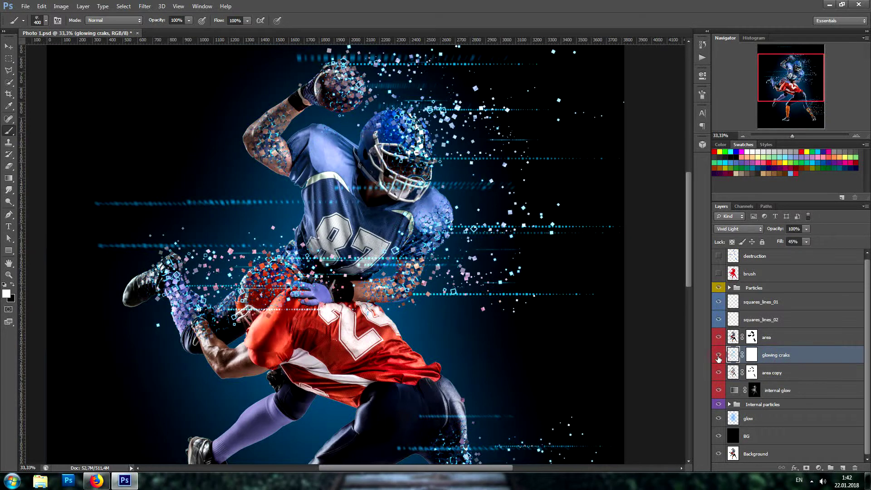
click(807, 243)
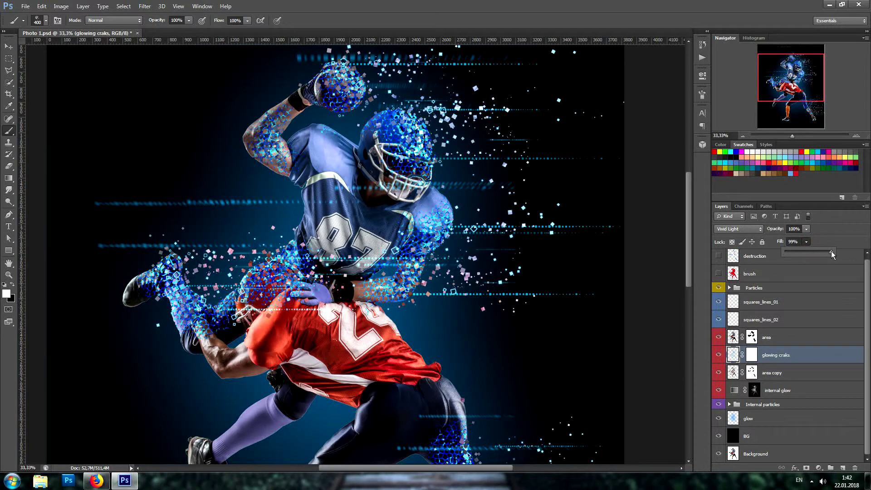
click(794, 241)
text(45)
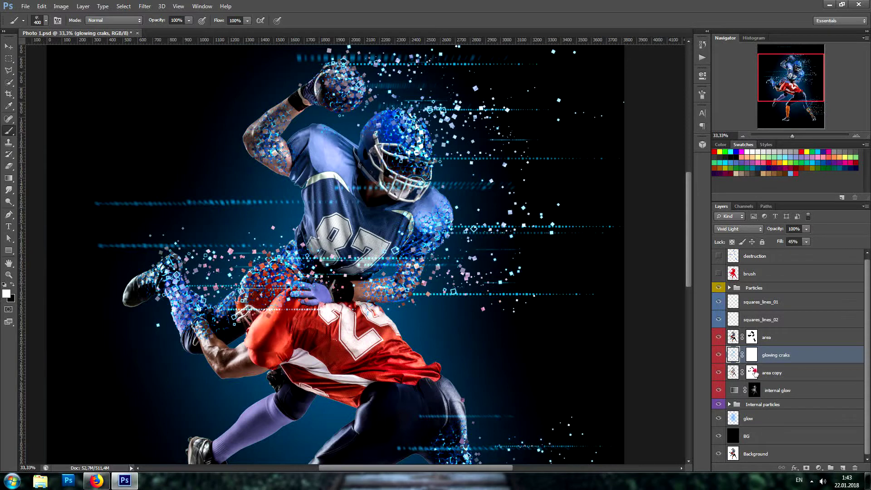
click(753, 372)
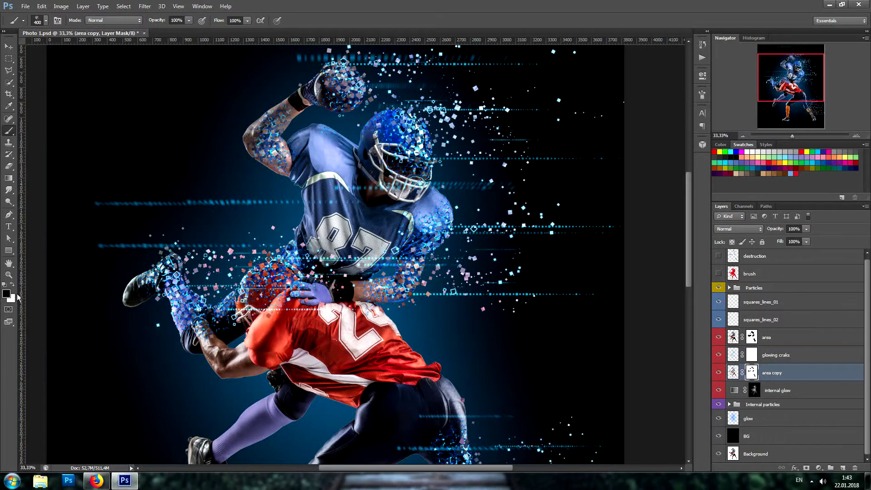
click(11, 285)
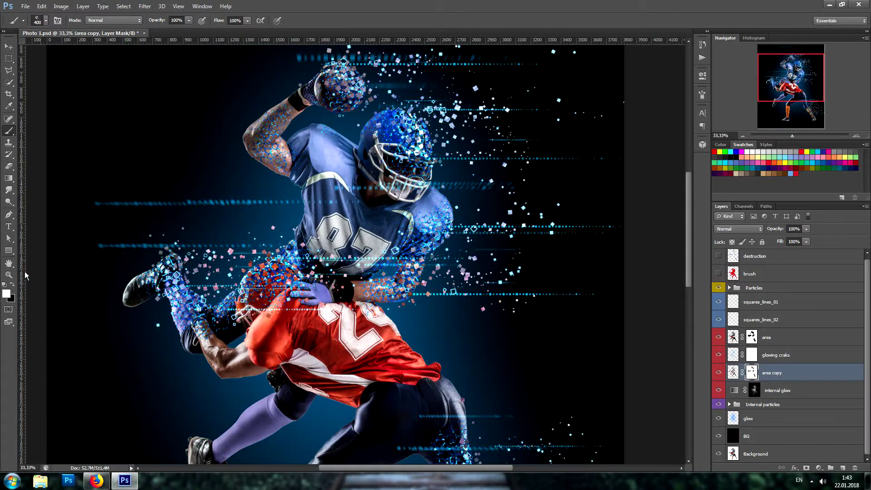
click(12, 286)
Step: Change the glowing craks blend mode to Hard Mix and compare it on and off
click(792, 354)
click(744, 230)
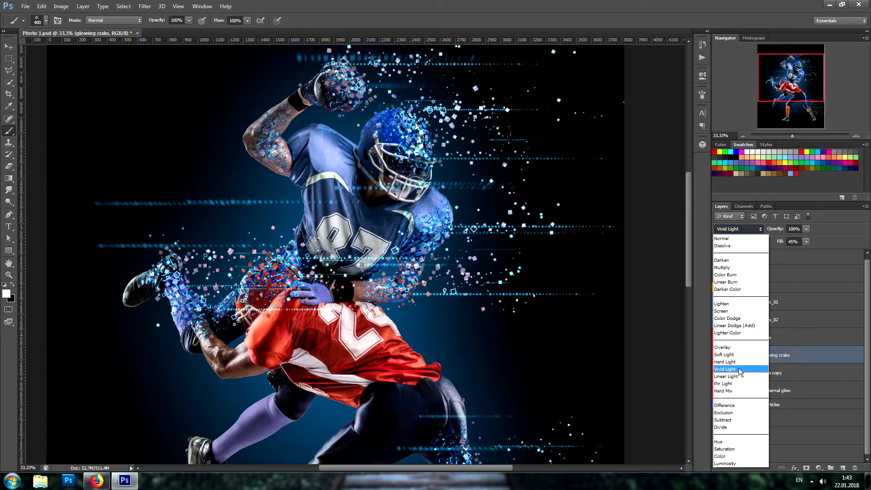
click(732, 391)
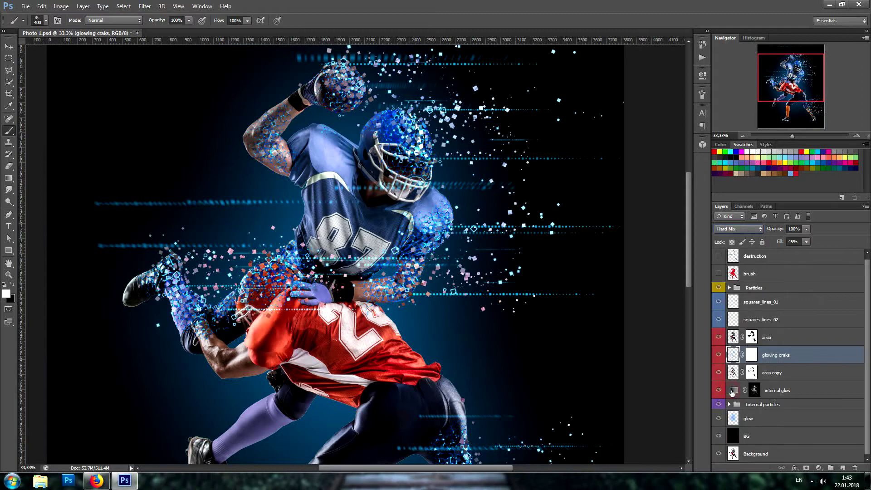
click(718, 356)
click(719, 356)
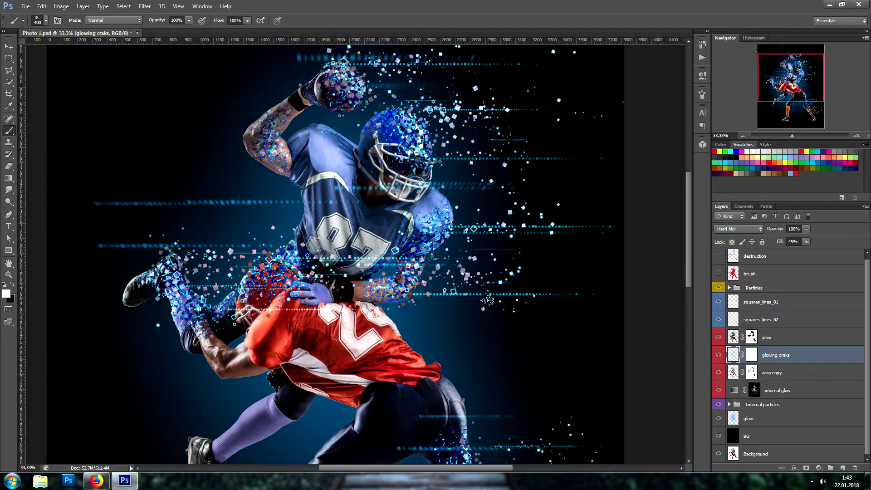
click(752, 337)
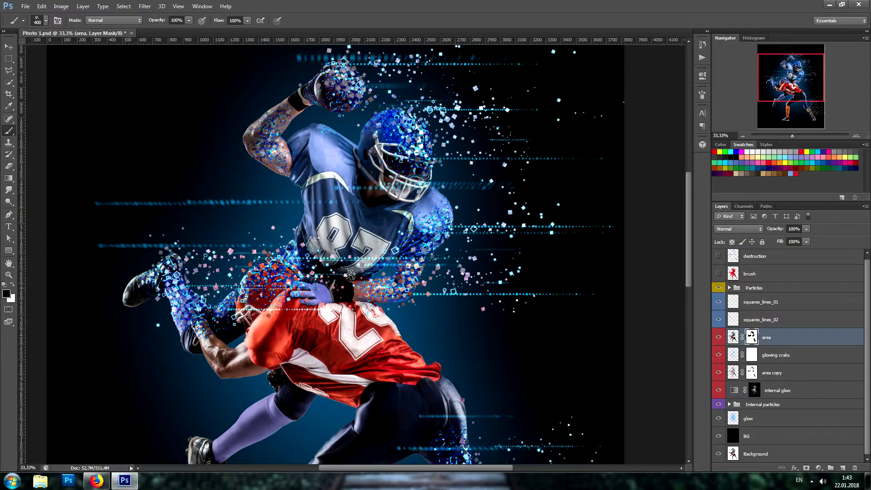
Step: On the area mask, dissolve the orange and purple socks into particles
scroll(474, 184, down, 1)
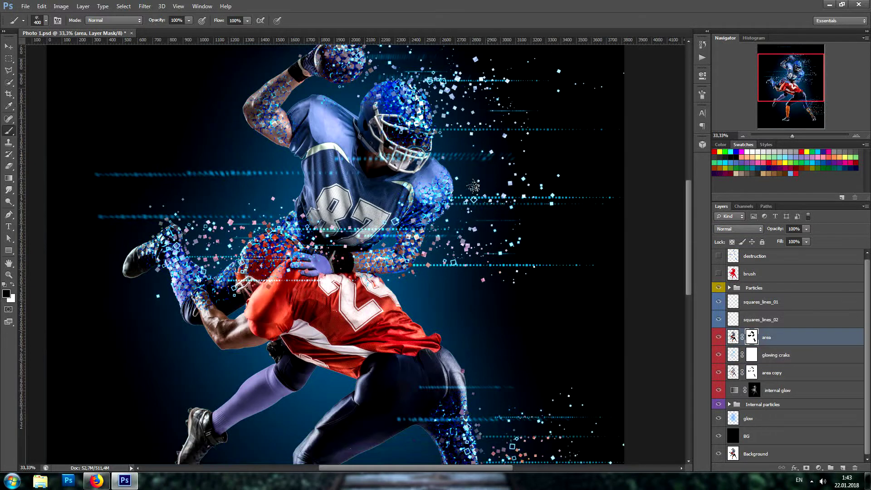
scroll(474, 182, down, 2)
scroll(474, 183, up, 1)
scroll(474, 182, up, 1)
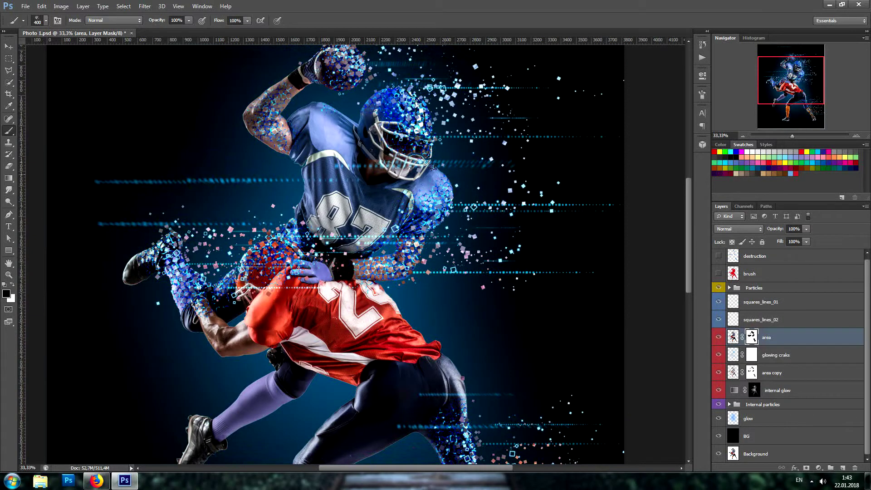
scroll(511, 135, down, 3)
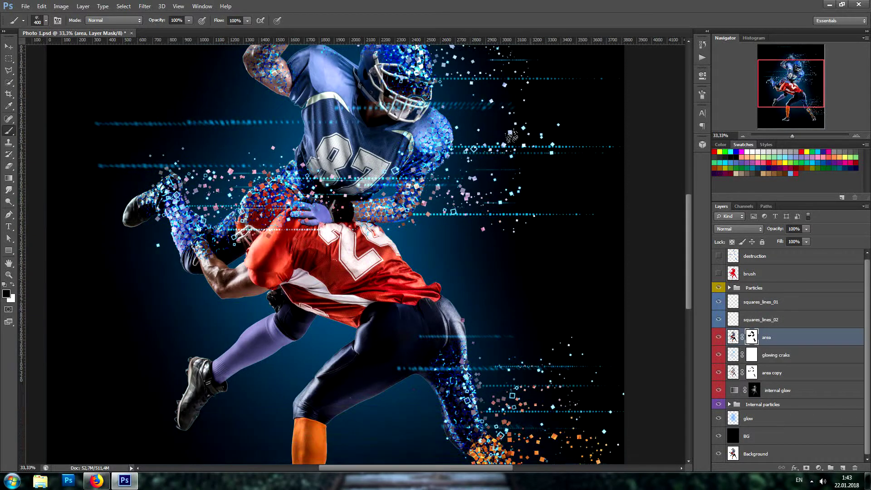
scroll(454, 199, down, 3)
scroll(386, 272, down, 2)
scroll(323, 345, down, 2)
mouse_move(323, 344)
mouse_down()
mouse_move(308, 377)
mouse_move(302, 312)
mouse_up()
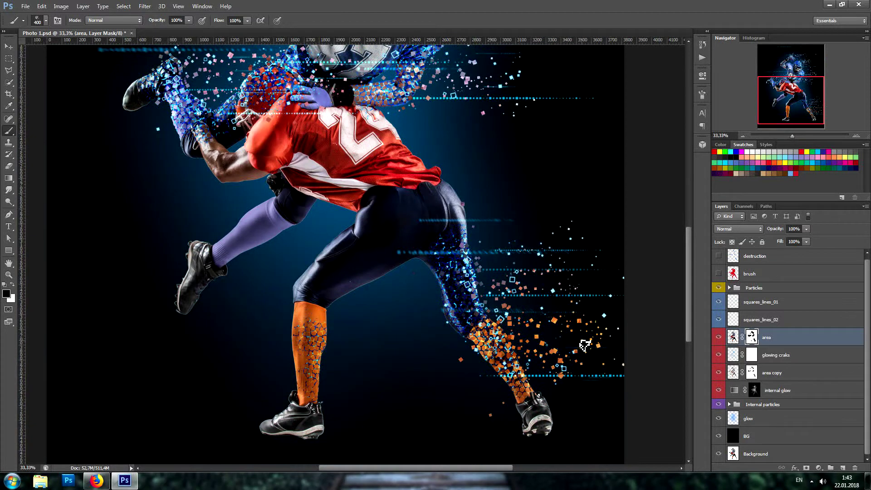
mouse_move(271, 251)
mouse_down()
mouse_move(253, 215)
mouse_move(238, 255)
mouse_up()
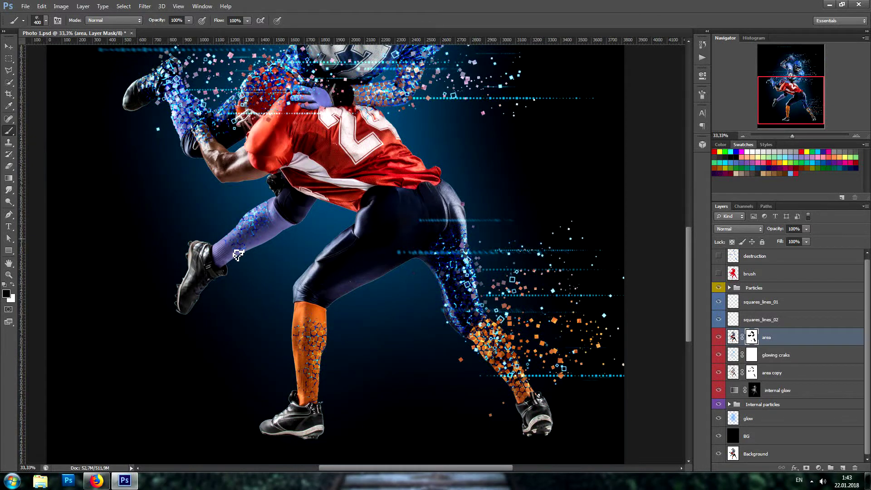
Step: Add more particles over the orange and purple socks on the area copy mask
click(752, 372)
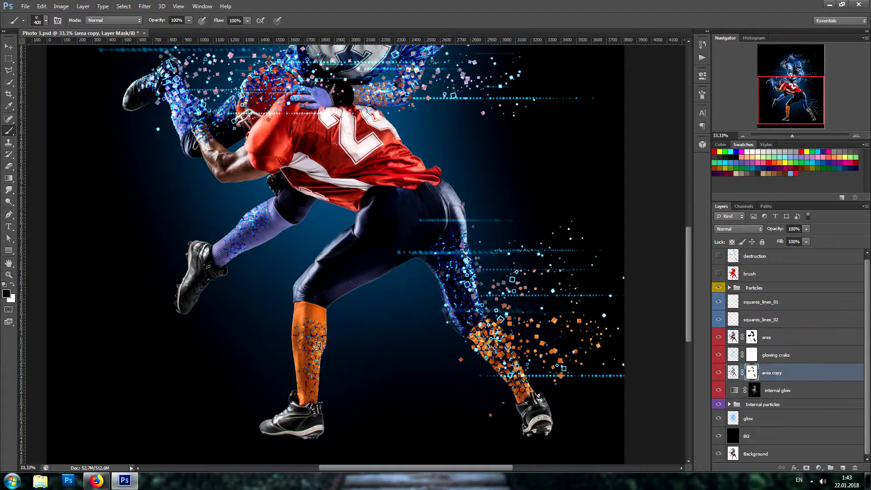
mouse_move(318, 346)
mouse_down()
mouse_move(317, 363)
mouse_move(301, 340)
mouse_move(297, 347)
mouse_move(298, 333)
mouse_move(315, 343)
mouse_up()
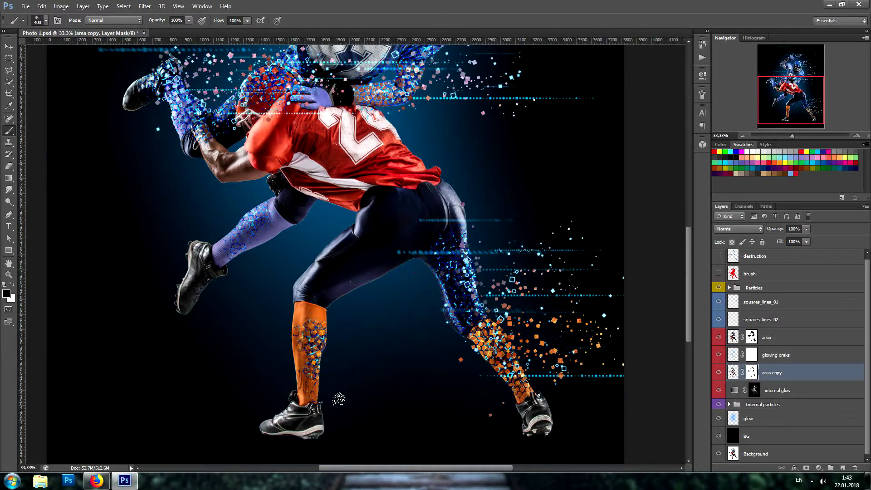
drag(245, 217, 234, 226)
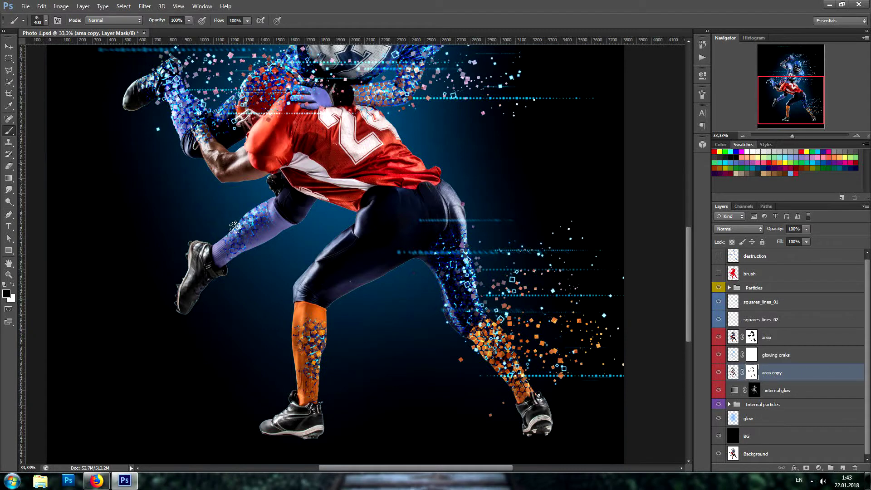
scroll(447, 214, up, 2)
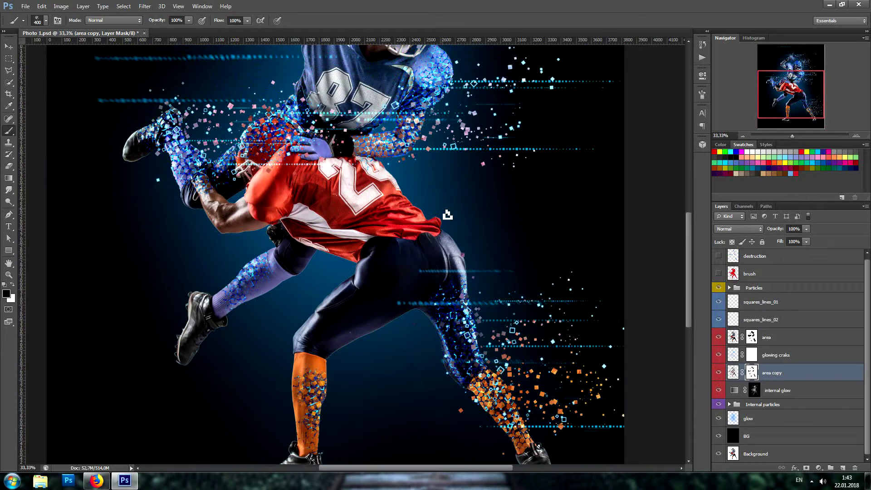
scroll(447, 215, up, 2)
scroll(447, 214, up, 1)
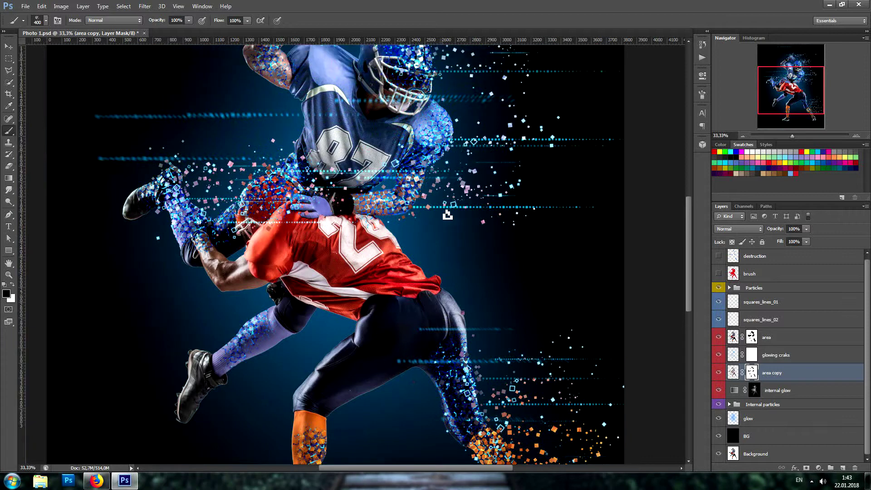
scroll(447, 214, up, 1)
scroll(447, 214, up, 2)
scroll(447, 214, up, 2)
scroll(447, 214, up, 1)
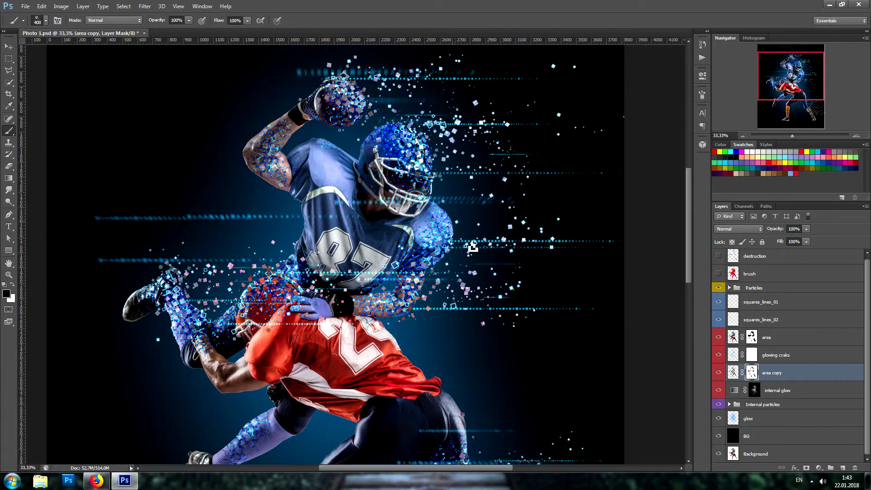
scroll(487, 271, down, 2)
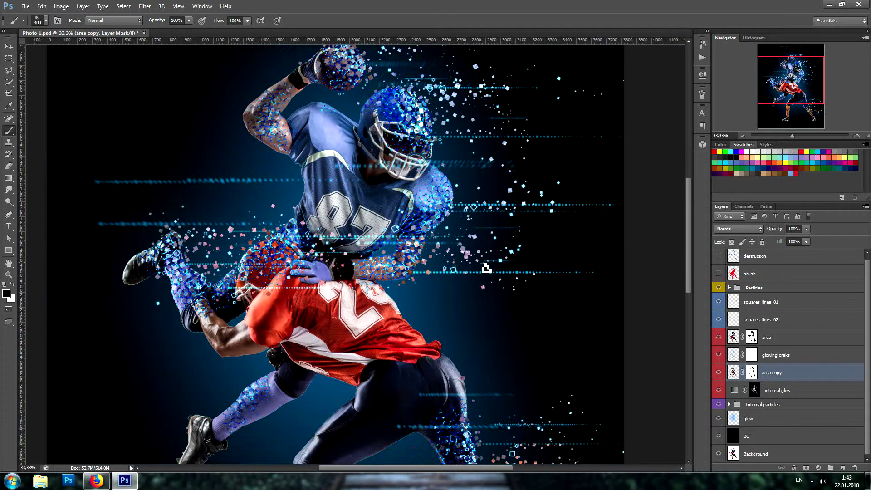
scroll(488, 271, down, 1)
scroll(488, 271, down, 1)
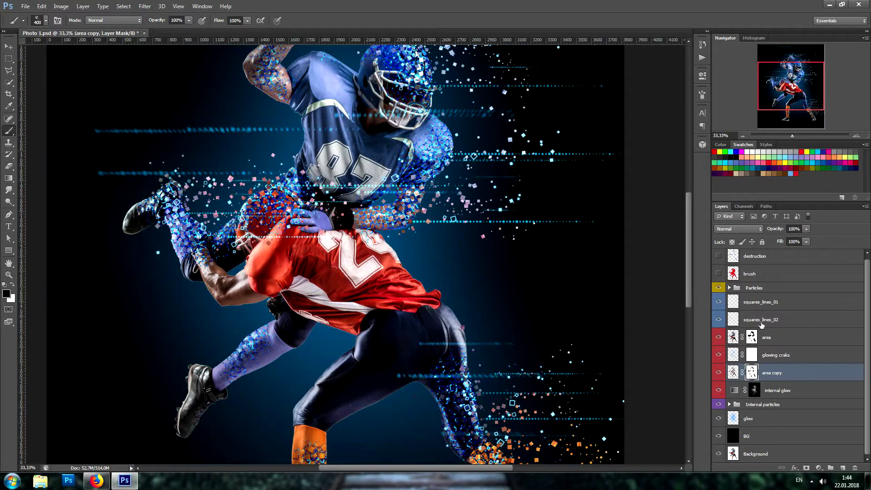
Step: Zoom out, toggle the Particles group off and on, and expand it to show its layers
click(756, 290)
scroll(486, 214, up, 1)
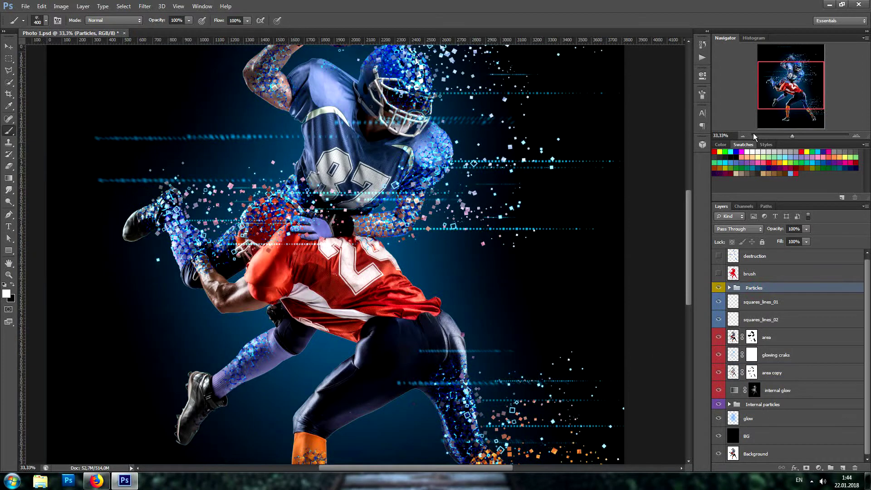
click(743, 136)
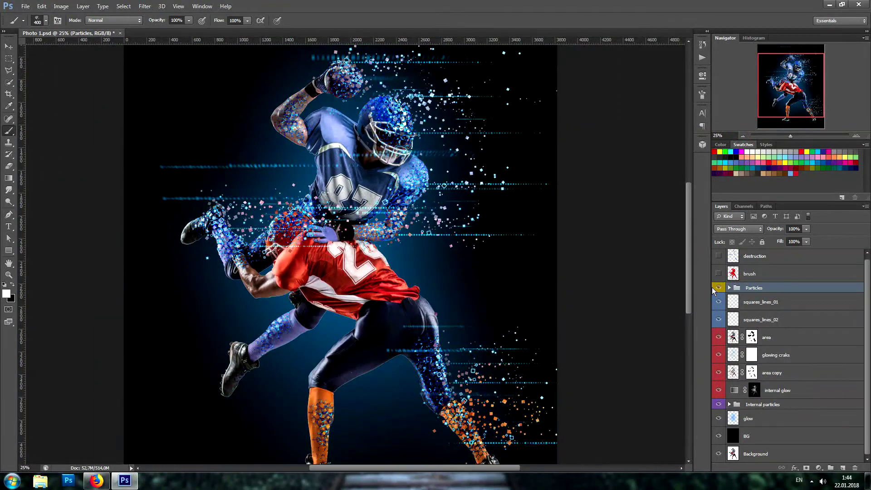
click(717, 289)
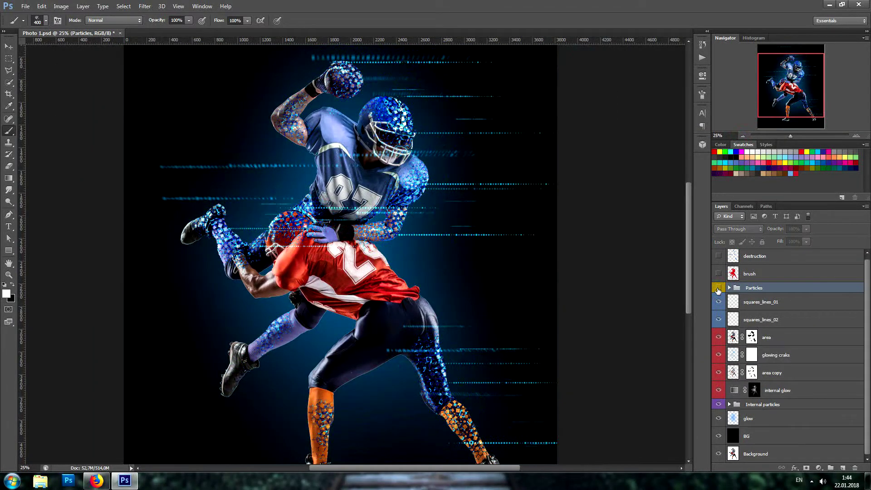
click(717, 288)
click(717, 288)
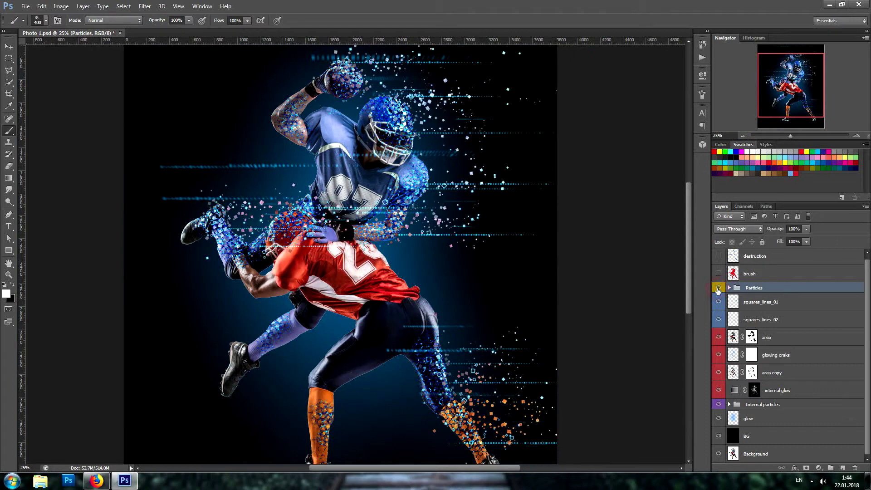
click(729, 288)
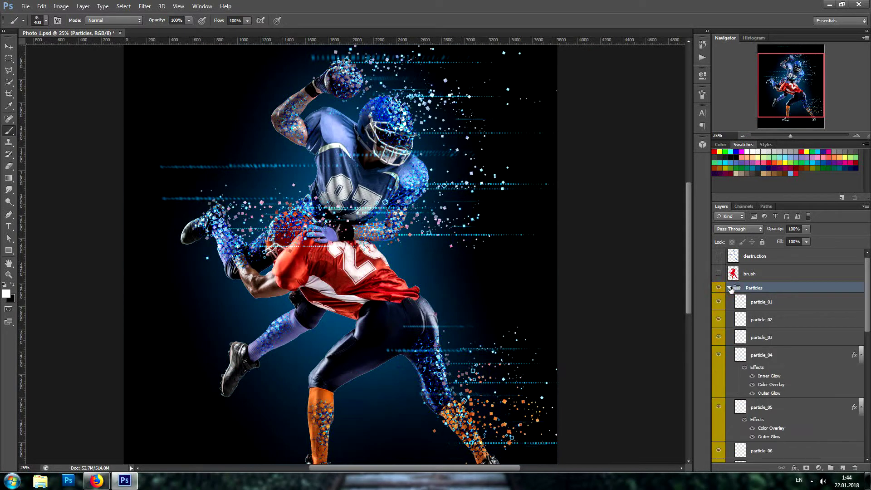
Step: Nudge particle_01's squares, then shift particle_04's squares sideways toward the helmet
click(762, 302)
click(9, 47)
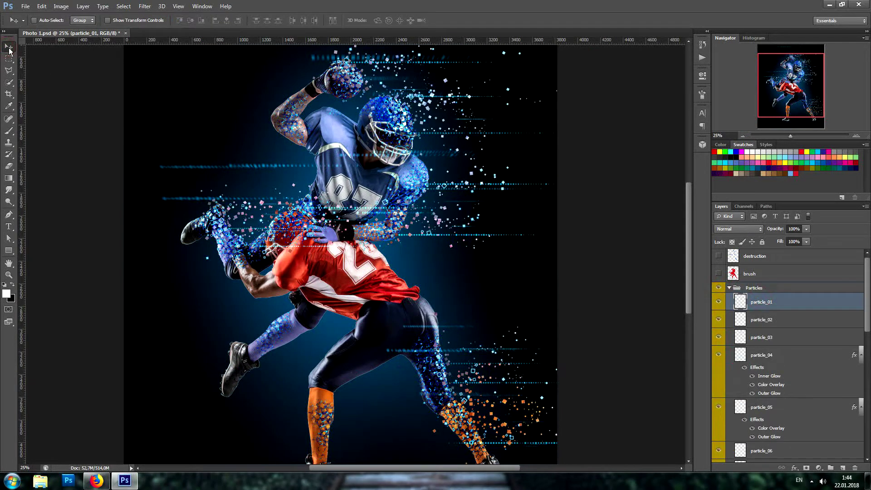
mouse_move(483, 159)
mouse_down()
mouse_move(439, 163)
mouse_move(488, 172)
mouse_up()
click(784, 322)
click(797, 341)
click(812, 356)
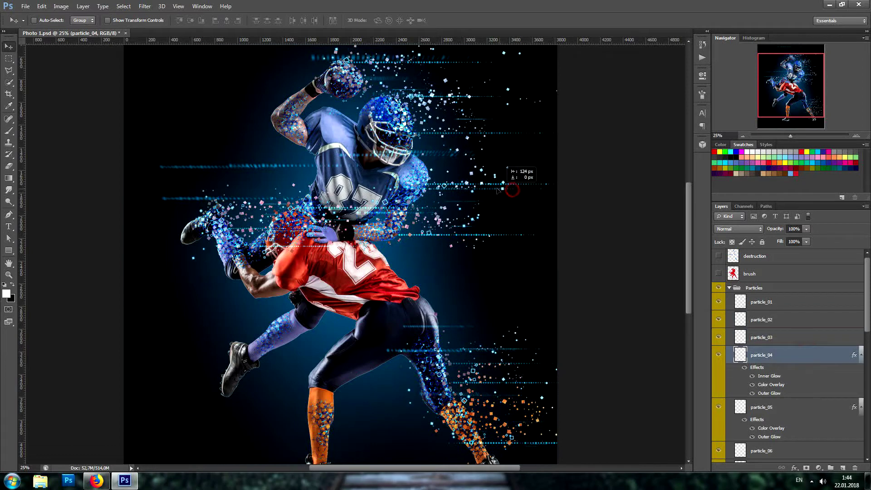
drag(524, 194, 498, 191)
drag(458, 214, 512, 191)
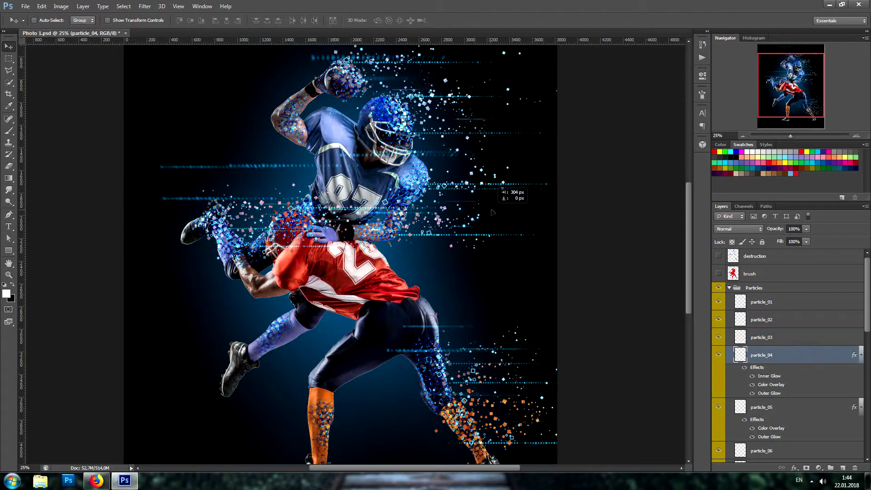
Step: Shift the particle_05 and particle_06 squares sideways across the players
click(794, 409)
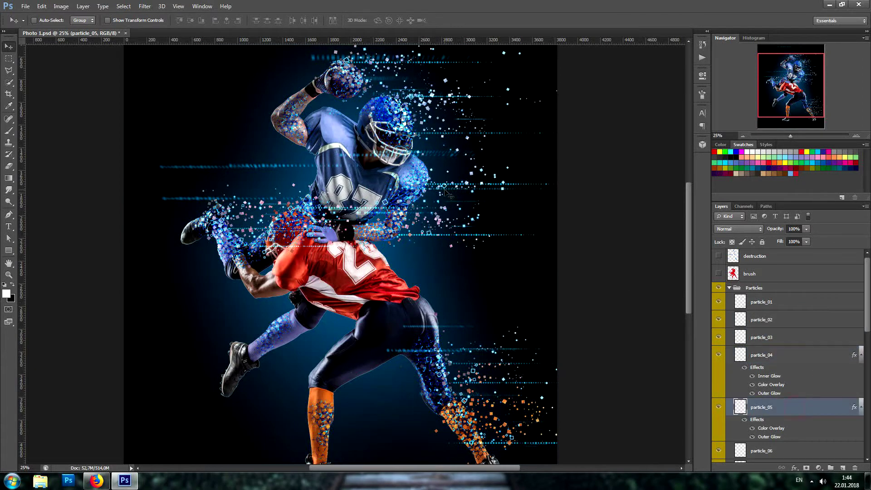
drag(451, 192, 503, 186)
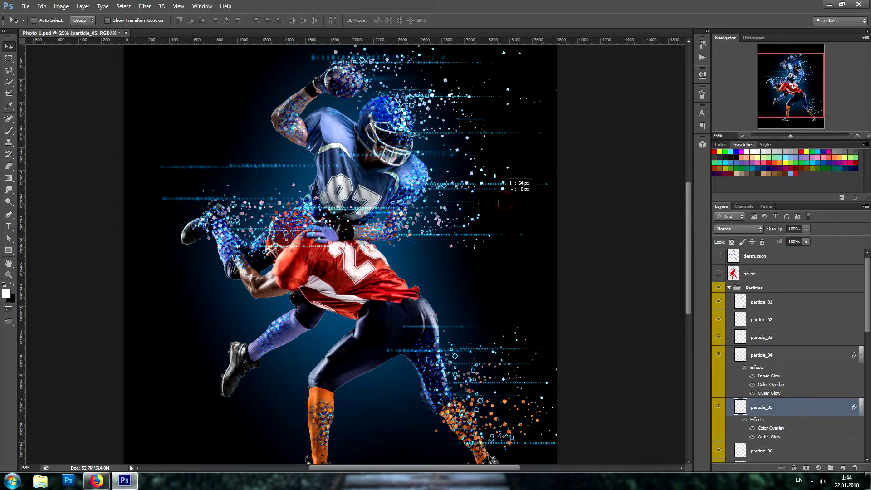
scroll(781, 383, down, 3)
click(781, 381)
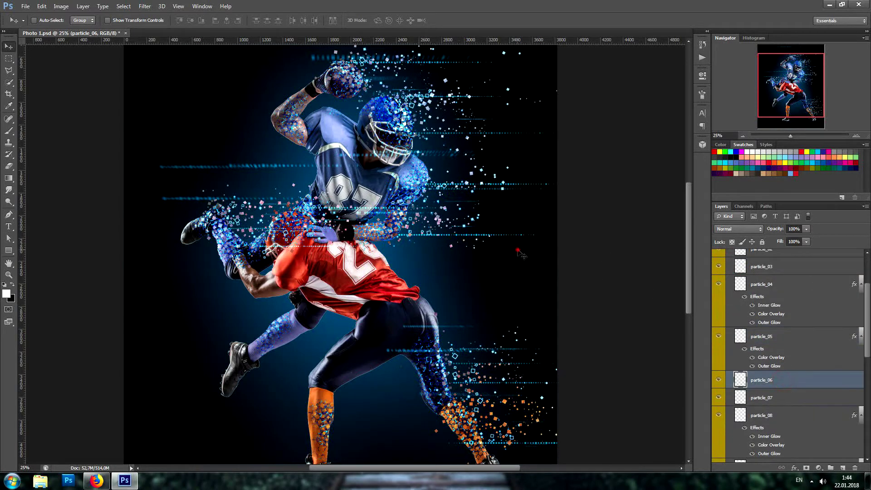
mouse_move(522, 253)
mouse_down()
mouse_move(572, 270)
mouse_move(473, 267)
mouse_move(499, 267)
mouse_move(503, 256)
mouse_up()
click(777, 393)
Step: Shift the particle_09 and particle_10 squares to the right
scroll(791, 356, down, 3)
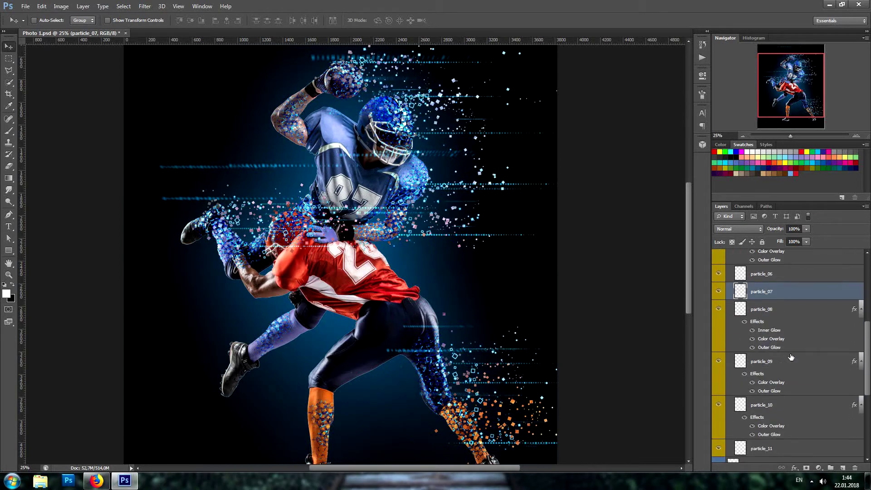
click(781, 313)
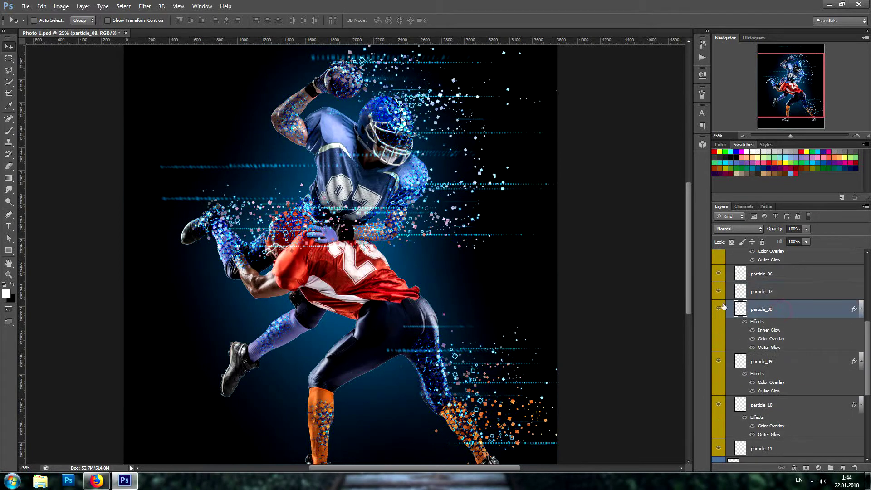
click(769, 368)
drag(499, 300, 525, 301)
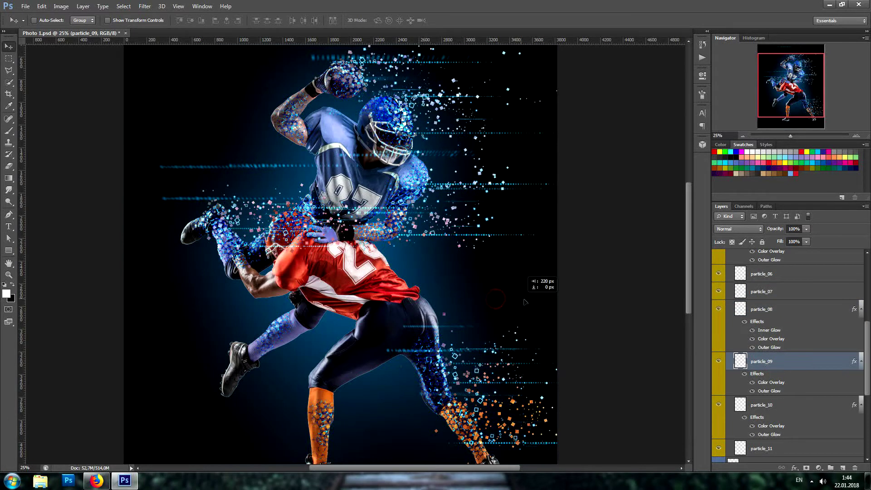
scroll(789, 358, down, 2)
click(786, 354)
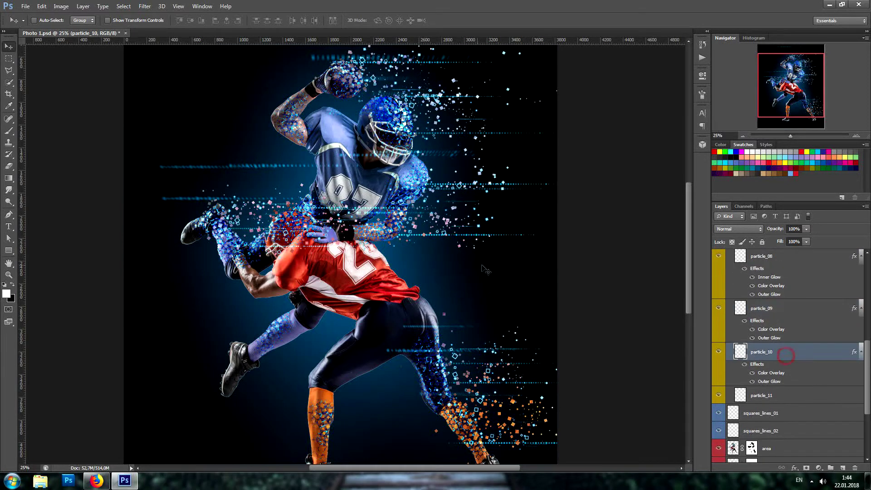
drag(485, 268, 510, 267)
Step: Shift particle_11's squares sideways and scroll the Layers panel back up
scroll(789, 358, down, 1)
scroll(789, 358, down, 1)
click(790, 359)
drag(474, 266, 496, 271)
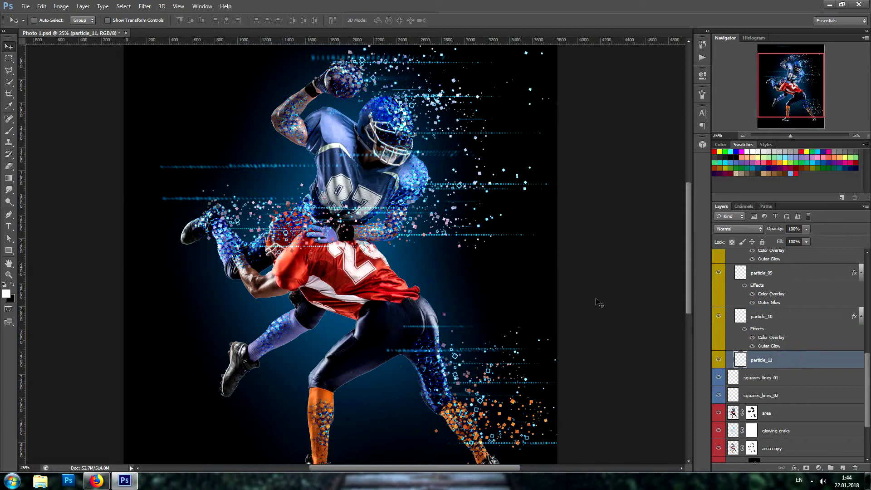
scroll(766, 312, up, 2)
scroll(766, 312, up, 2)
scroll(766, 312, up, 1)
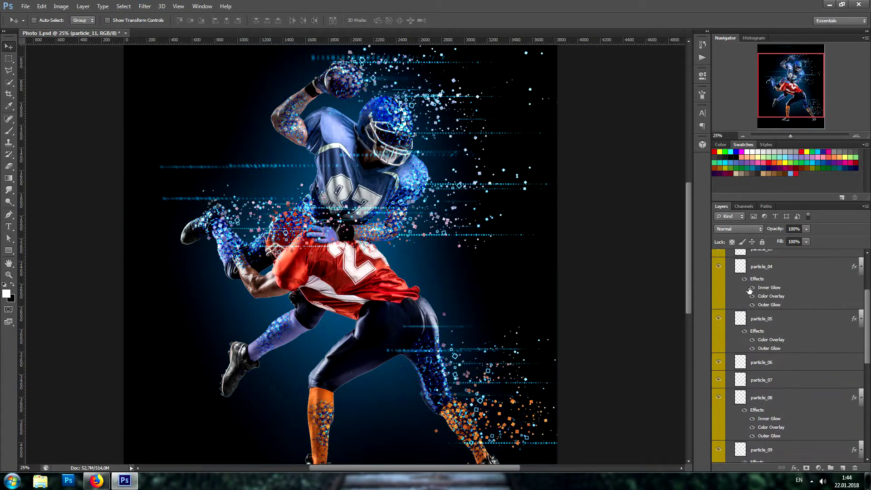
scroll(746, 288, up, 2)
scroll(733, 277, up, 3)
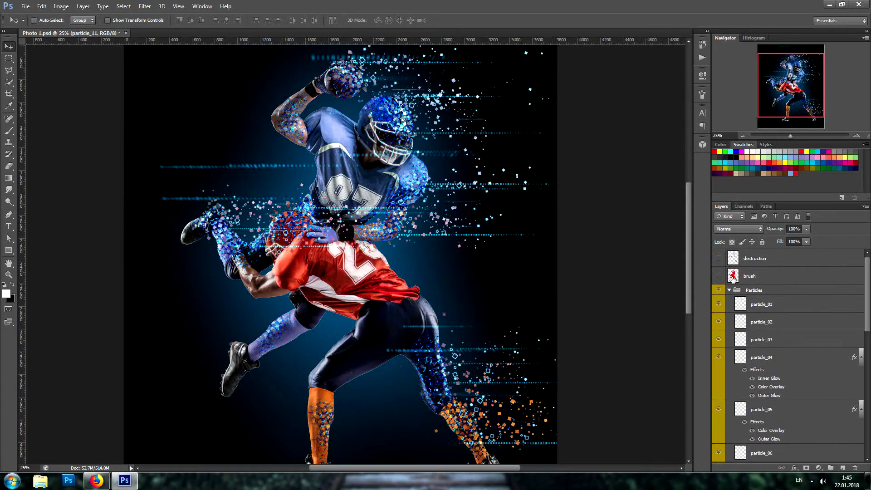
Step: Collapse Particles, expand Internal particles, and toggle squares_inside_01 off and on to compare
click(728, 290)
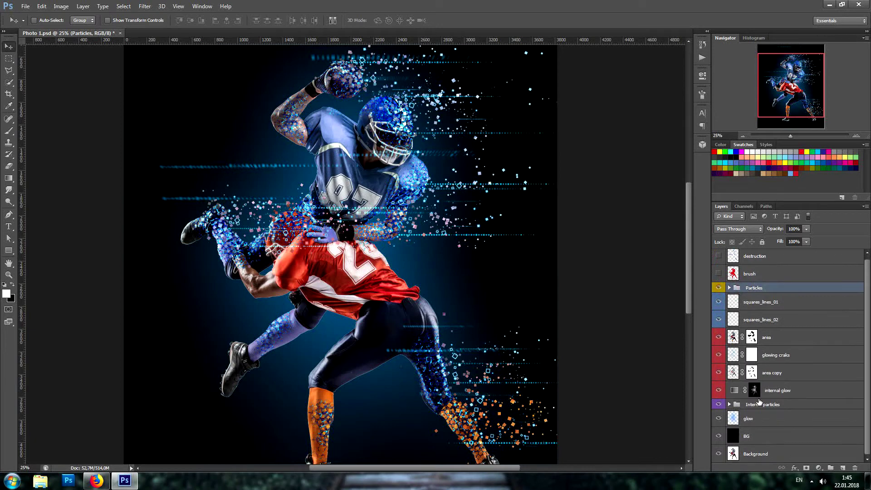
click(749, 404)
scroll(791, 365, down, 6)
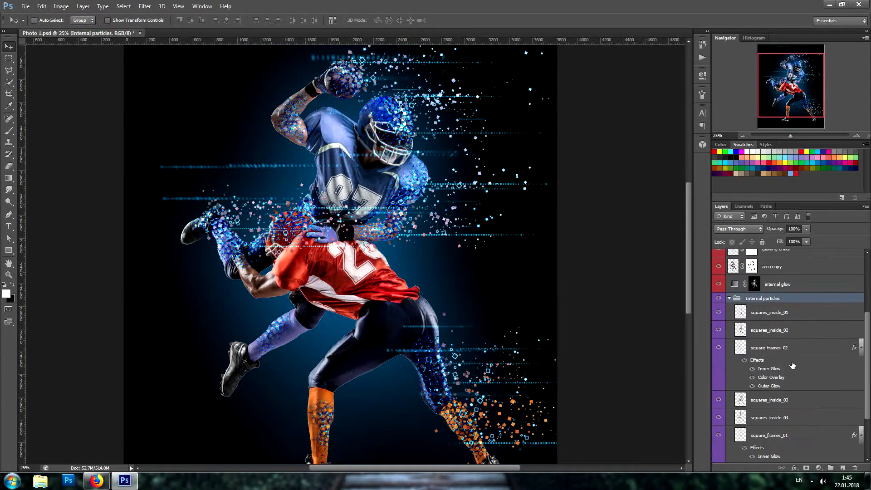
click(719, 312)
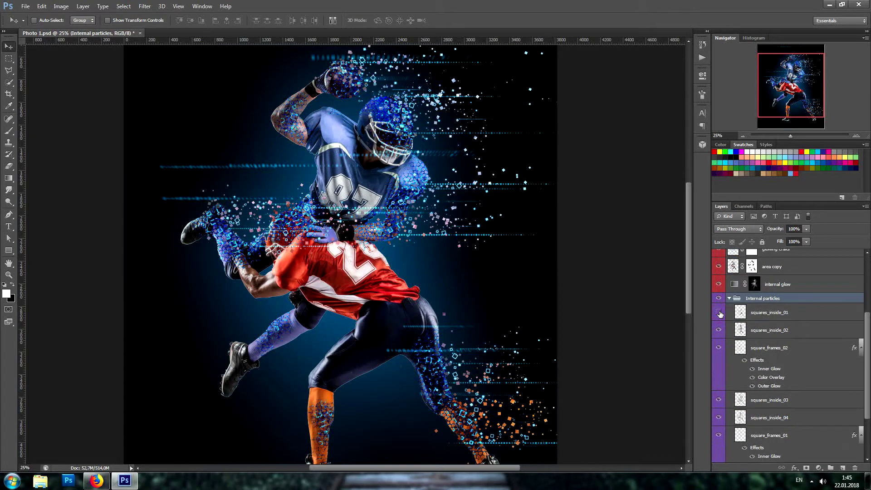
click(719, 312)
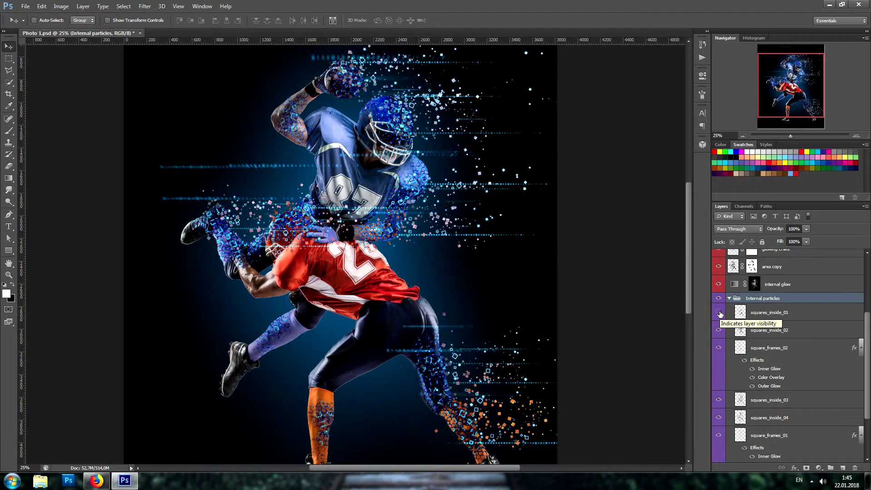
click(718, 312)
Step: Toggle squares_inside_02 and square_frames_02 off and on, then zoom in on the players
click(719, 332)
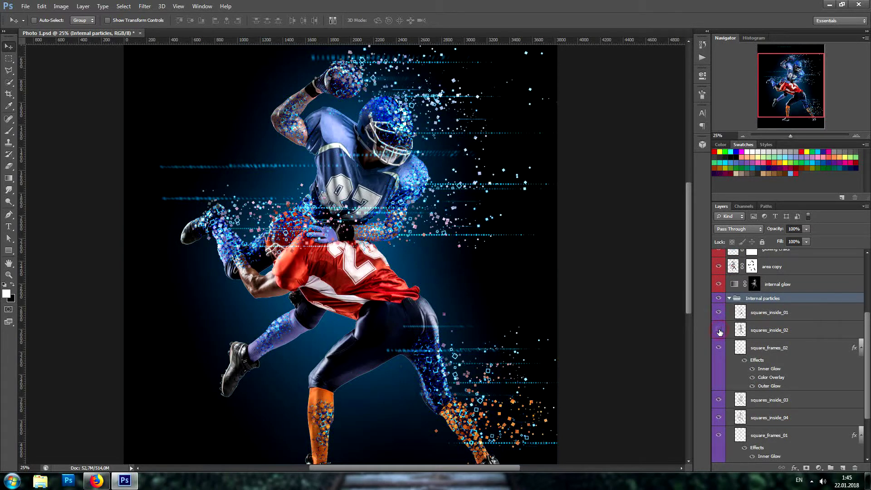
click(719, 332)
click(718, 348)
click(717, 348)
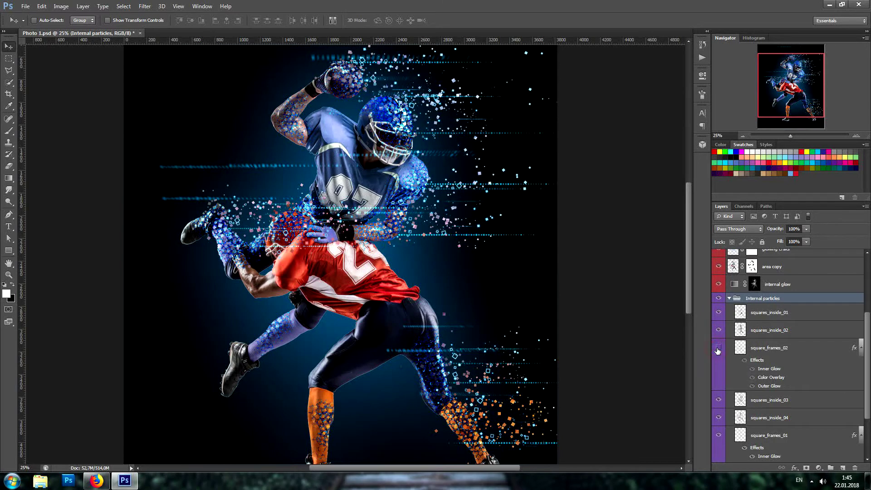
scroll(719, 354, down, 1)
scroll(719, 363, down, 1)
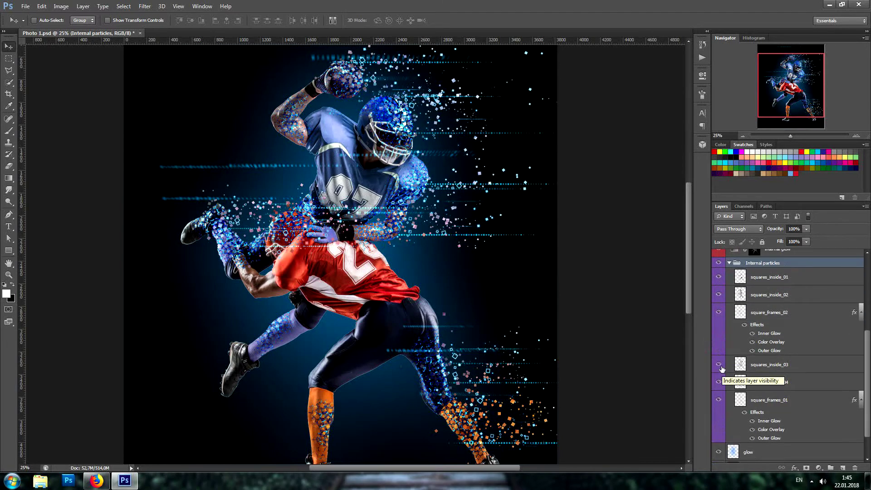
key(ctrl+plus)
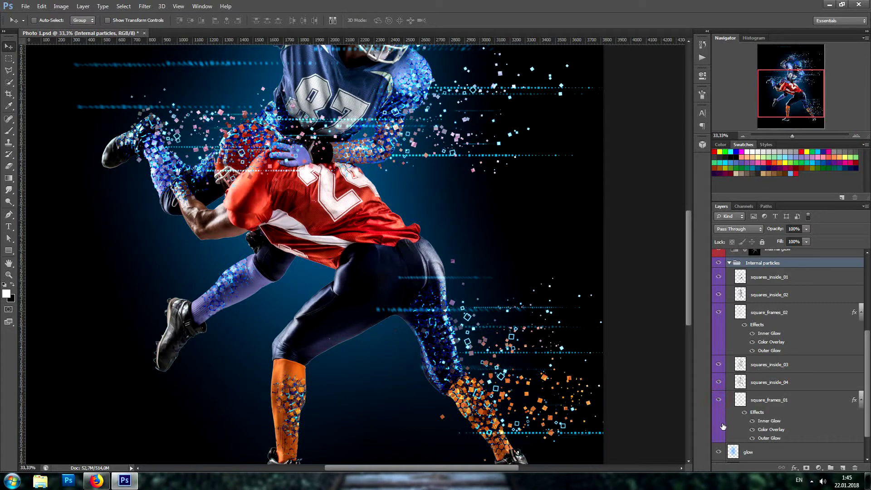
scroll(722, 426, down, 1)
scroll(787, 383, up, 2)
scroll(787, 376, up, 2)
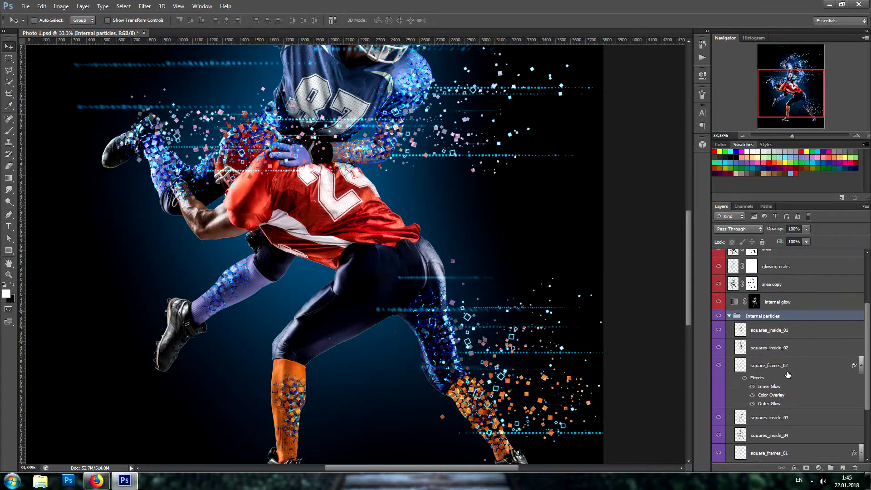
Step: Collapse Internal particles, toggle the blue glow layer off and on, and zoom back out
click(729, 316)
click(761, 418)
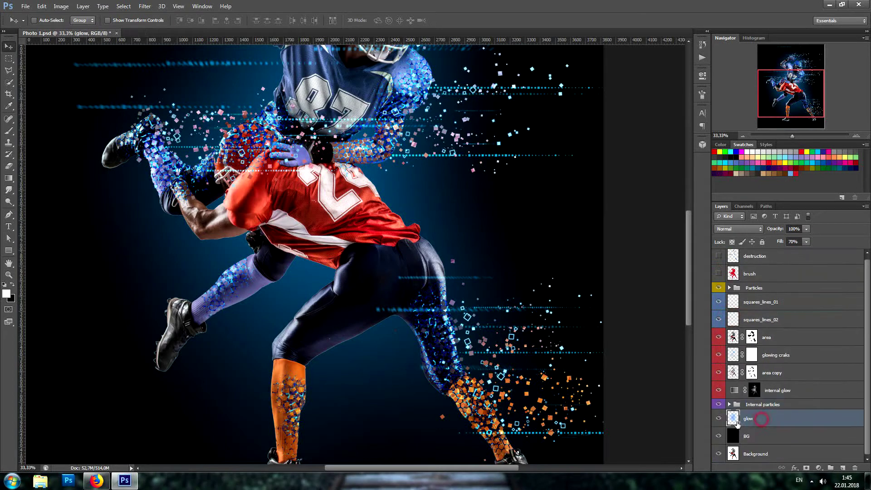
click(718, 419)
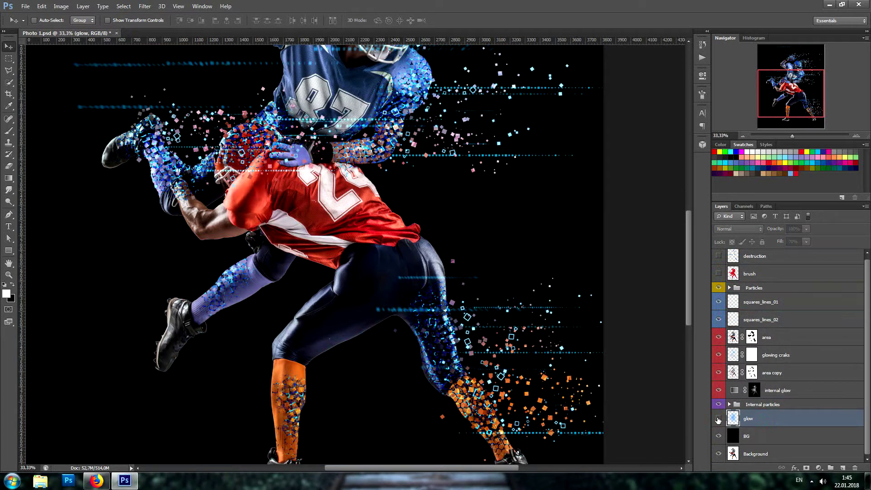
click(718, 419)
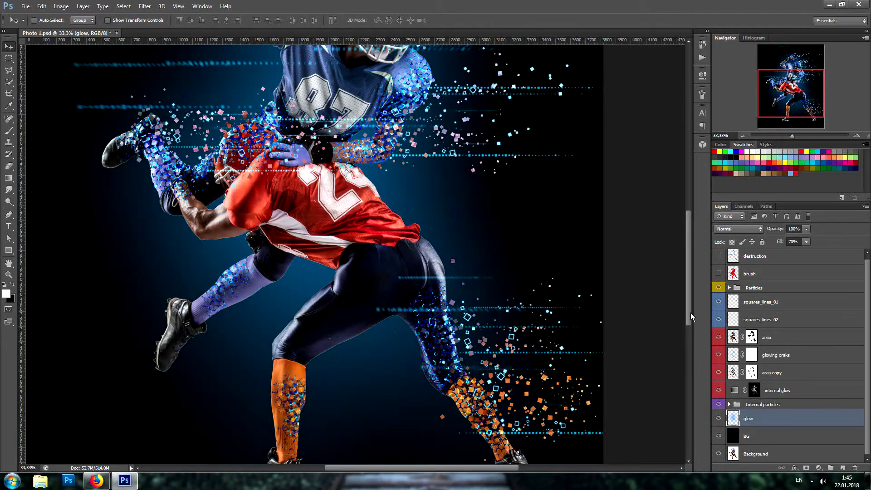
drag(690, 313, 691, 281)
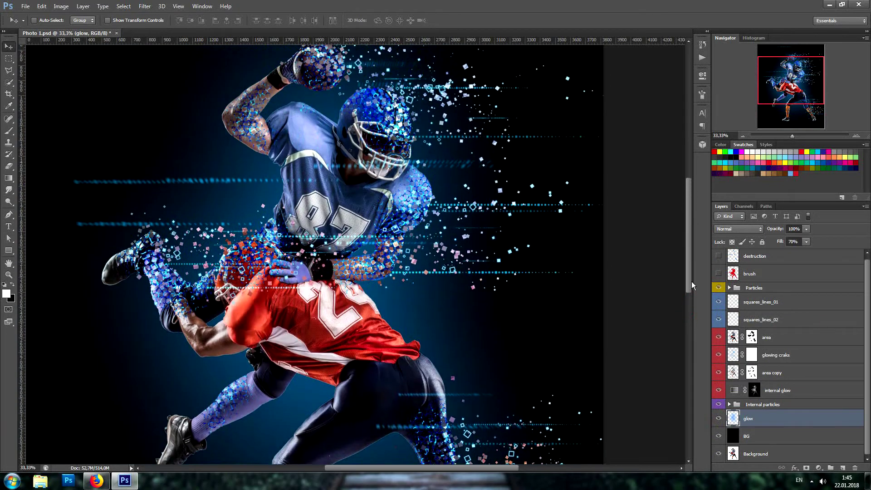
click(742, 136)
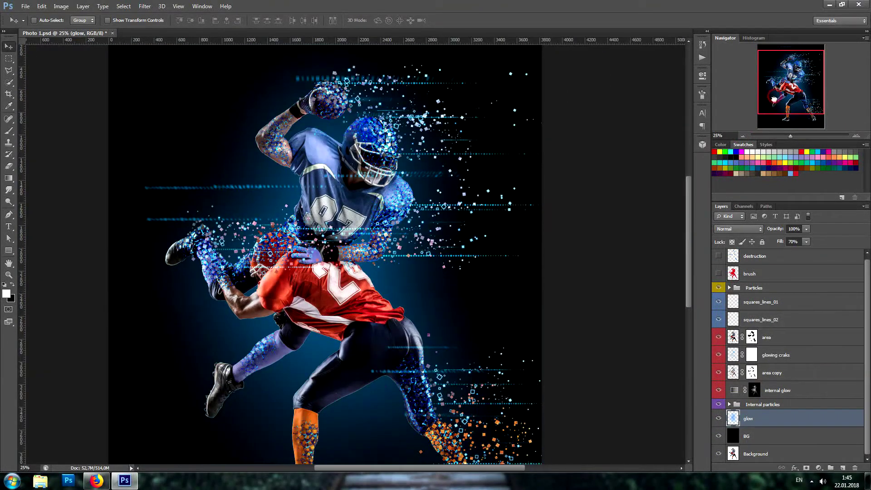
Step: Slide the squares_lines_02 and squares_lines_01 light streaks sideways
click(772, 319)
mouse_move(509, 259)
mouse_down()
mouse_move(535, 260)
mouse_move(510, 260)
mouse_up()
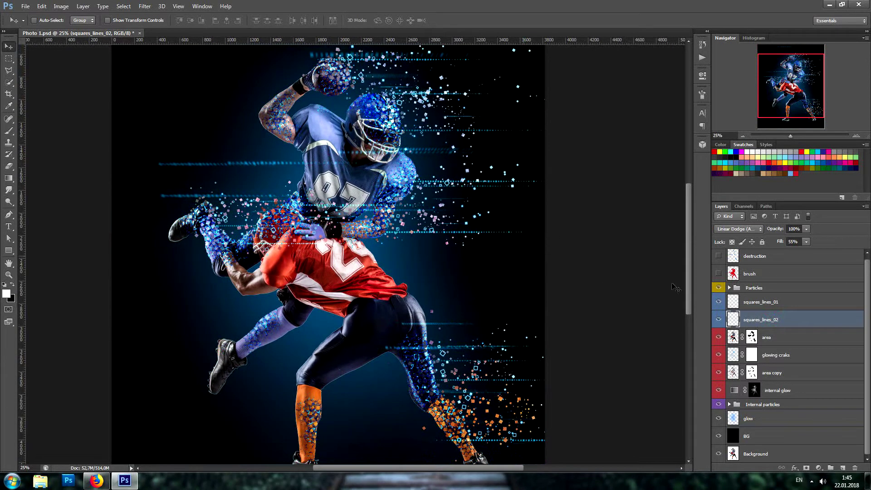
click(775, 302)
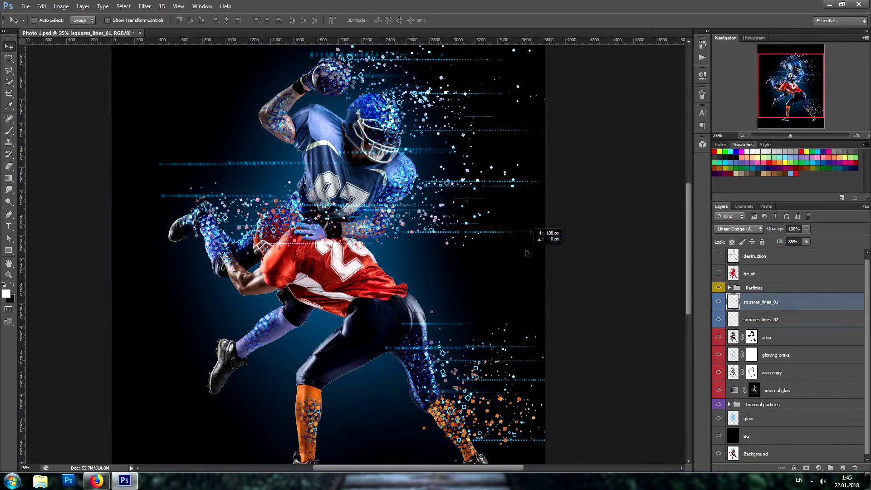
drag(526, 253, 503, 255)
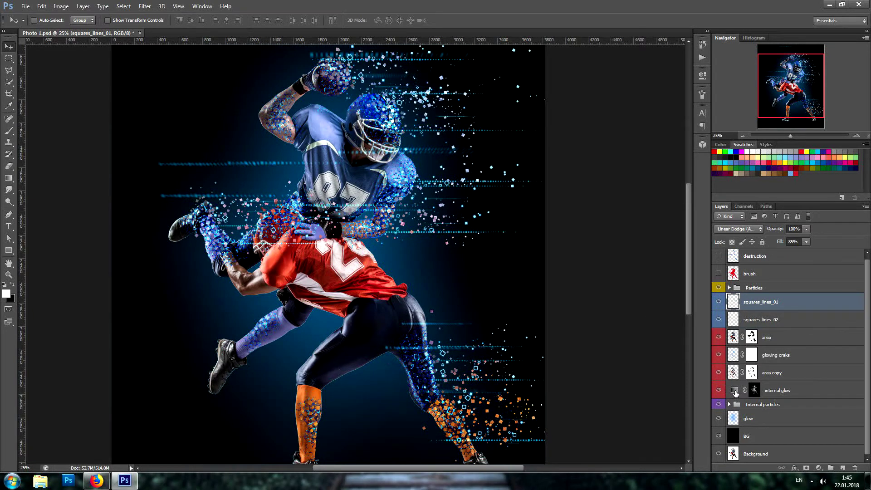
Step: In the internal glow Gradient Editor, try red for the 20% stop
double_click(734, 391)
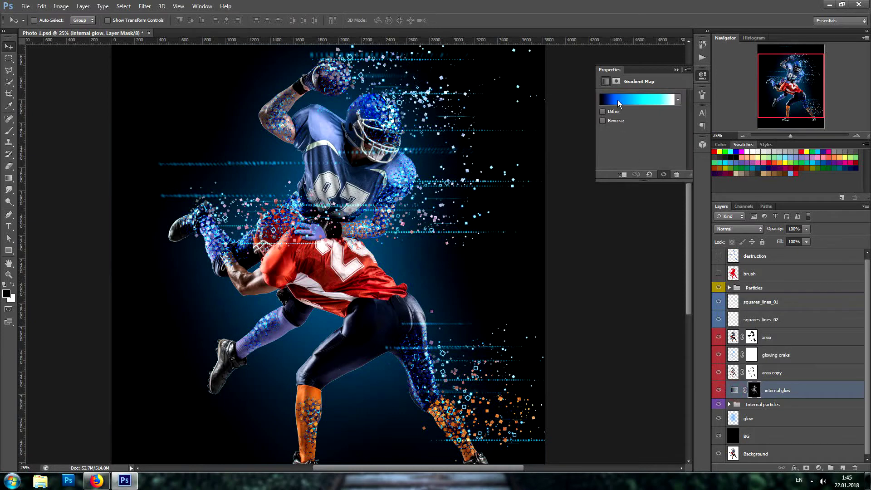
click(618, 102)
drag(567, 263, 663, 167)
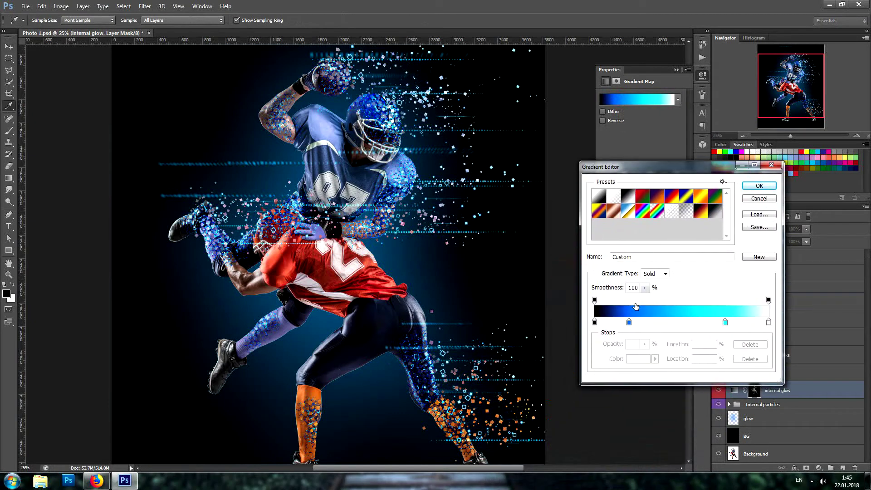
click(628, 322)
click(639, 358)
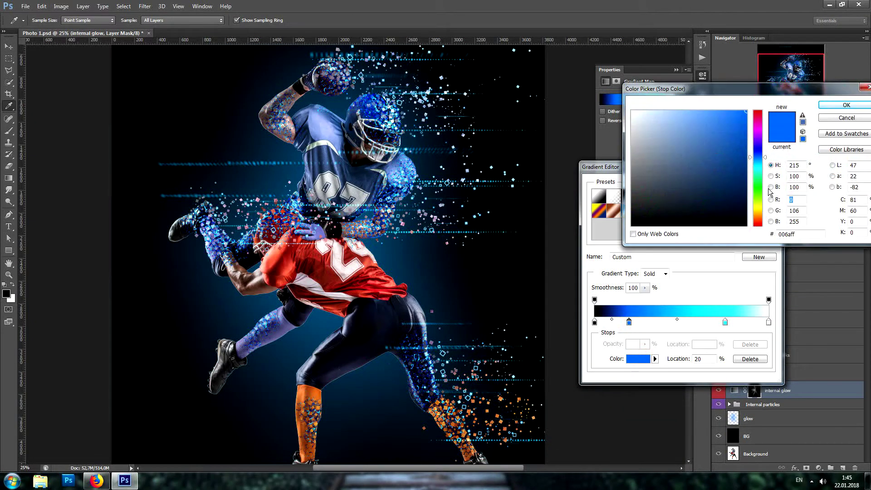
drag(758, 123, 758, 99)
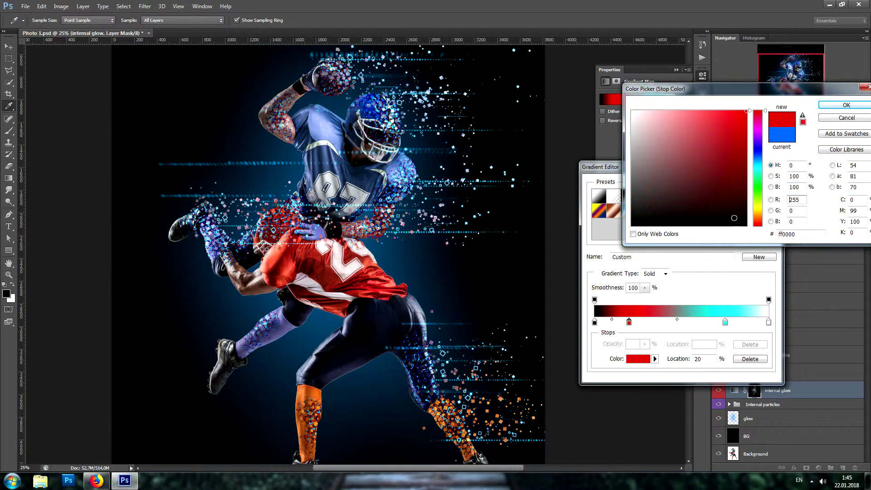
click(758, 205)
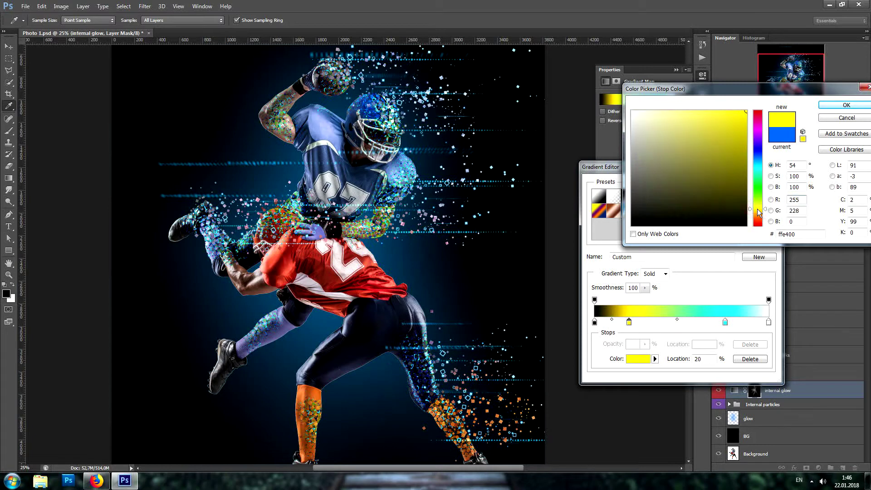
drag(758, 213, 759, 223)
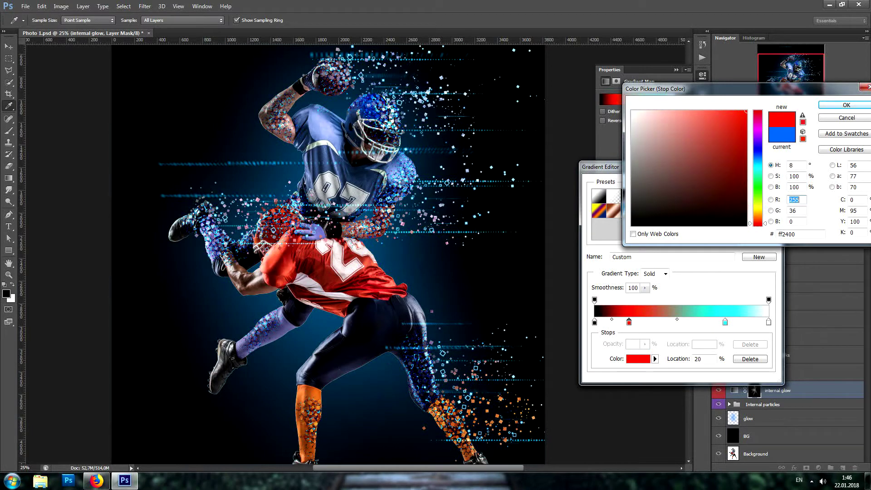
click(828, 104)
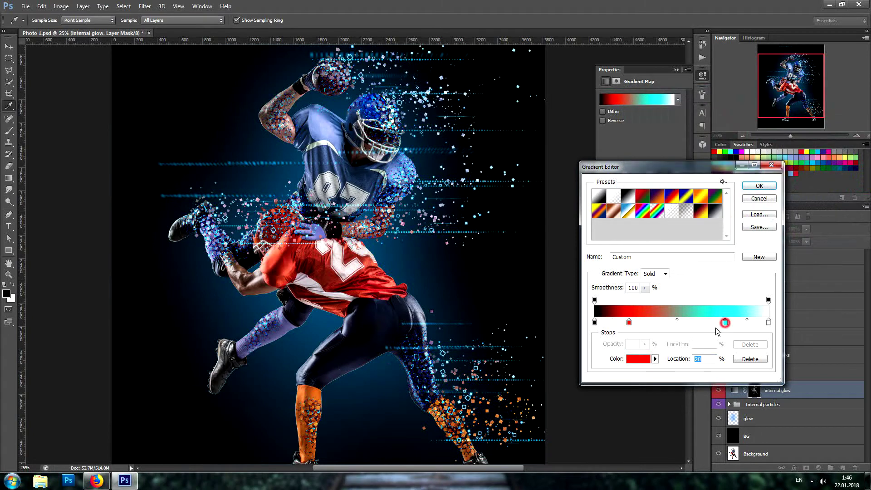
Step: Try yellow for the 75% stop, then close the editor and Properties without keeping changes
double_click(724, 322)
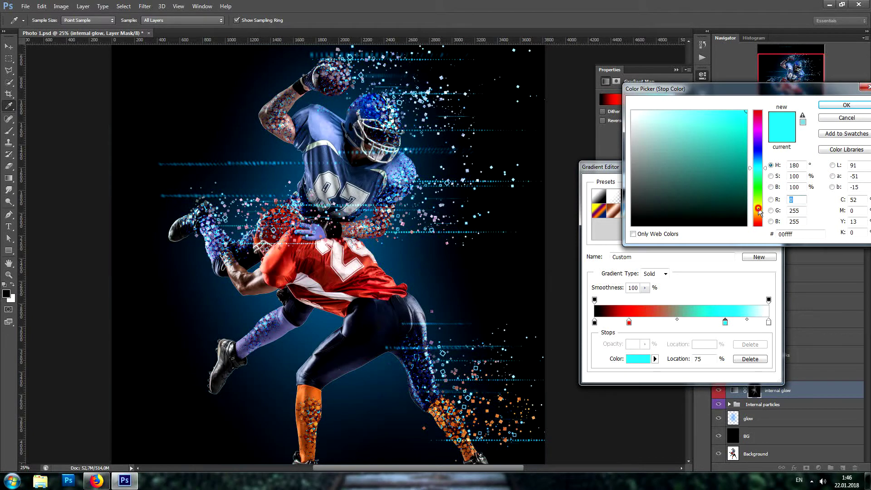
click(758, 208)
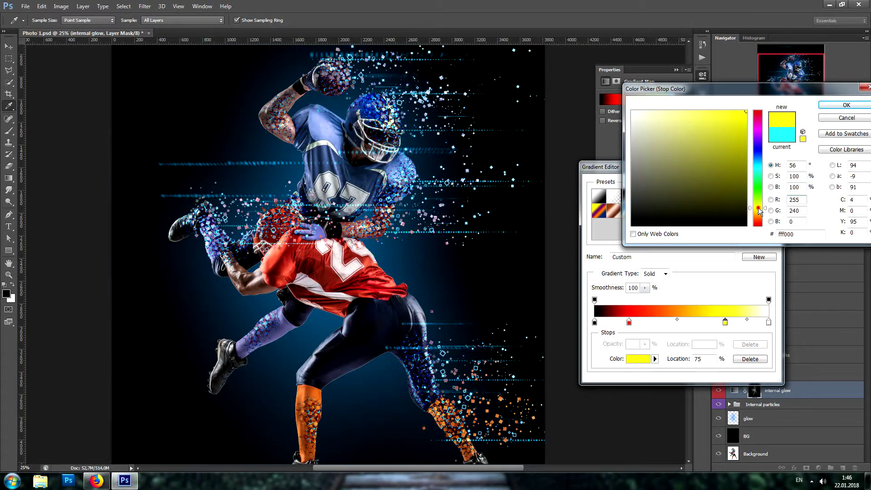
drag(759, 210, 756, 212)
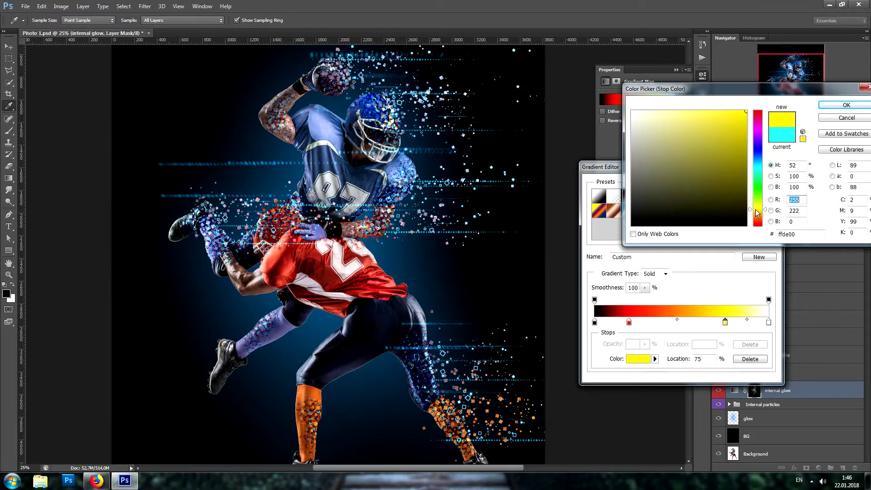
click(858, 107)
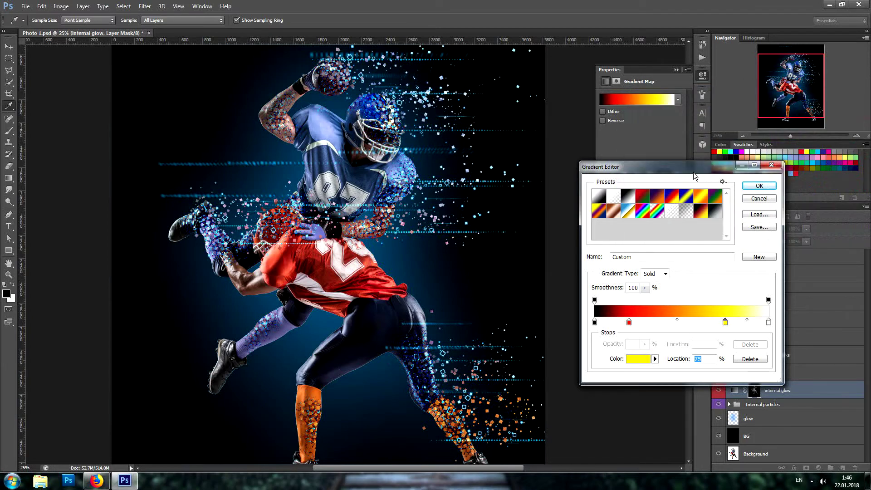
mouse_move(693, 173)
mouse_down()
mouse_move(490, 199)
mouse_move(635, 88)
mouse_up()
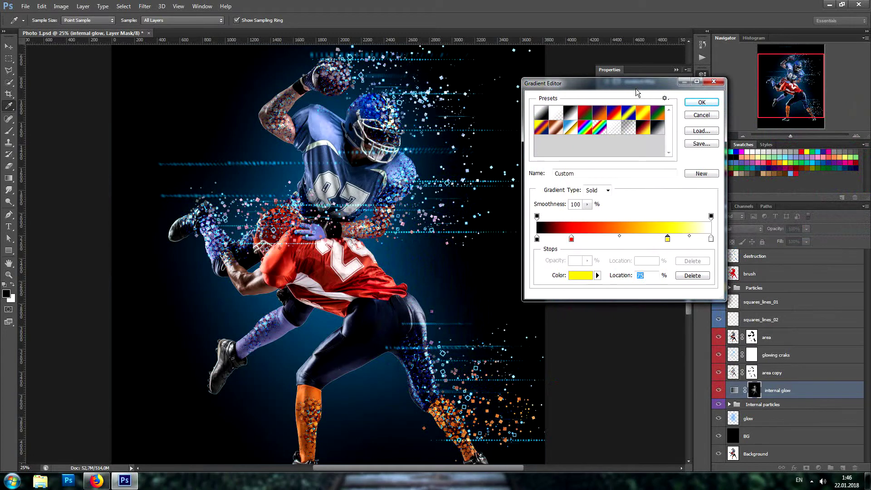
click(714, 81)
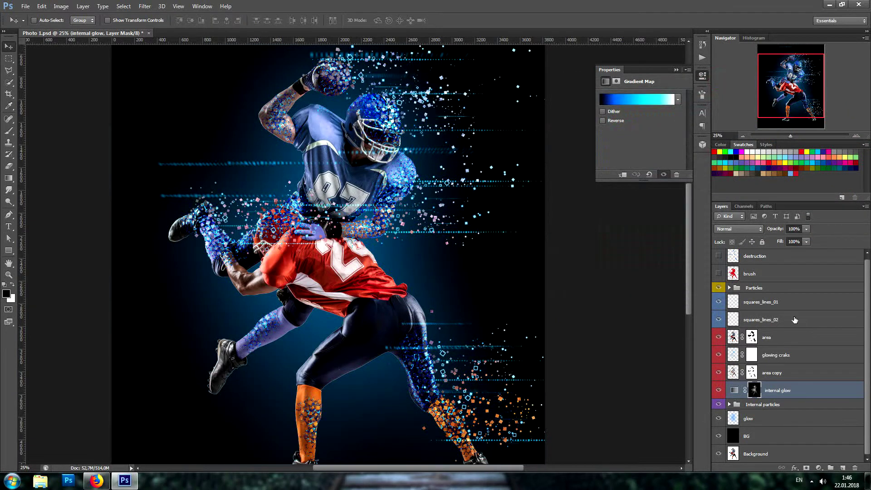
scroll(760, 302, up, 1)
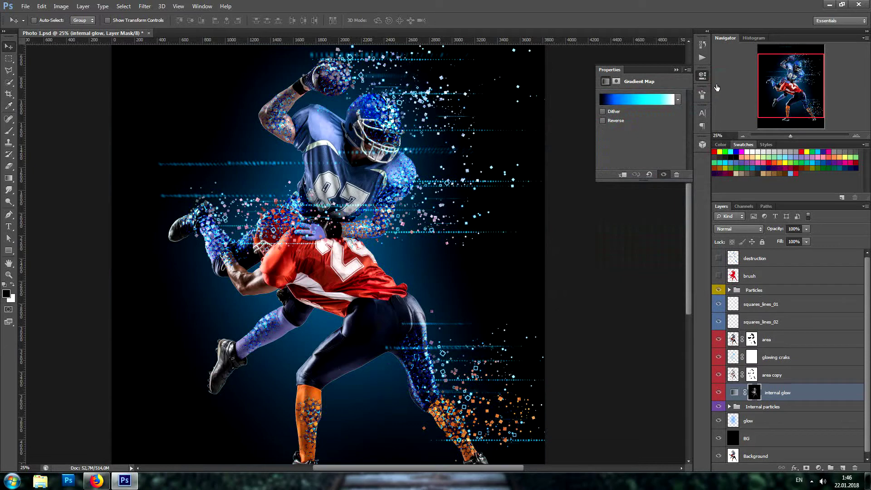
click(702, 75)
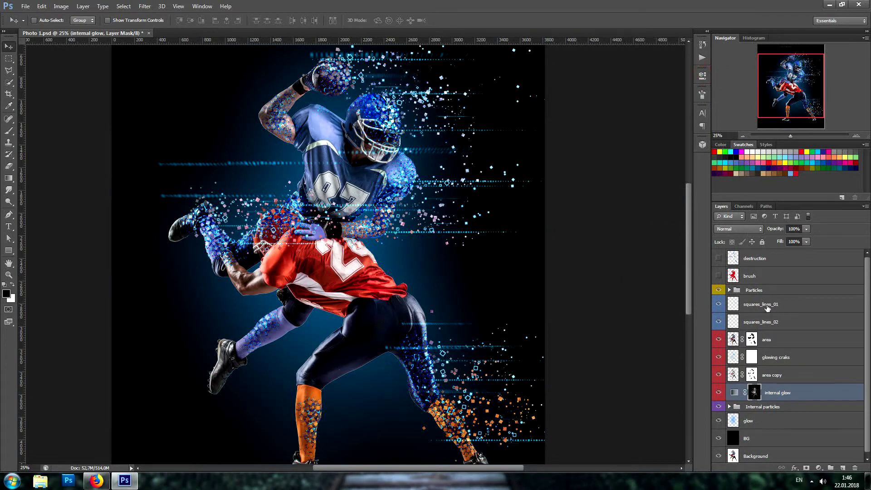
scroll(766, 308, down, 1)
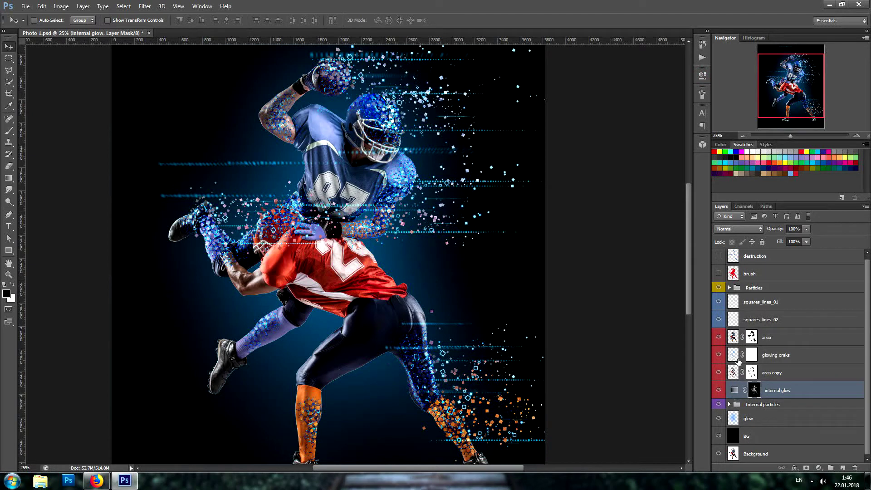
scroll(745, 277, up, 1)
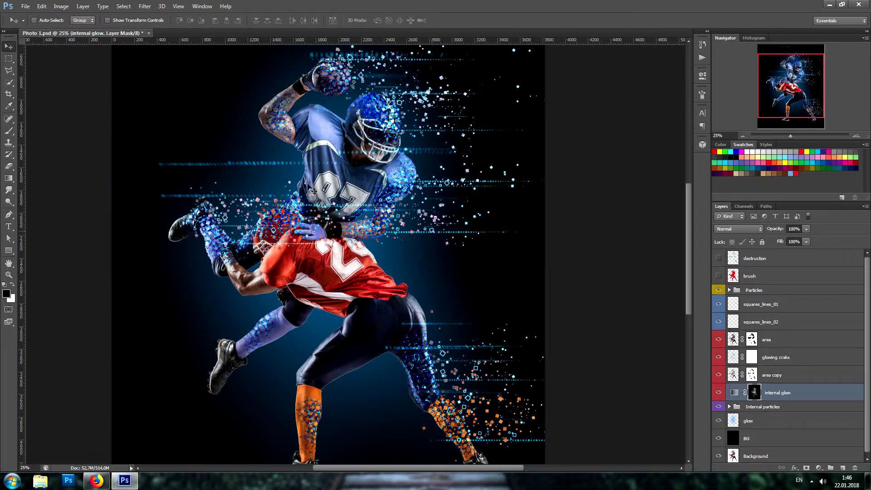
Step: Save Photo 1, close it, and reopen Photo 1.psd
click(25, 8)
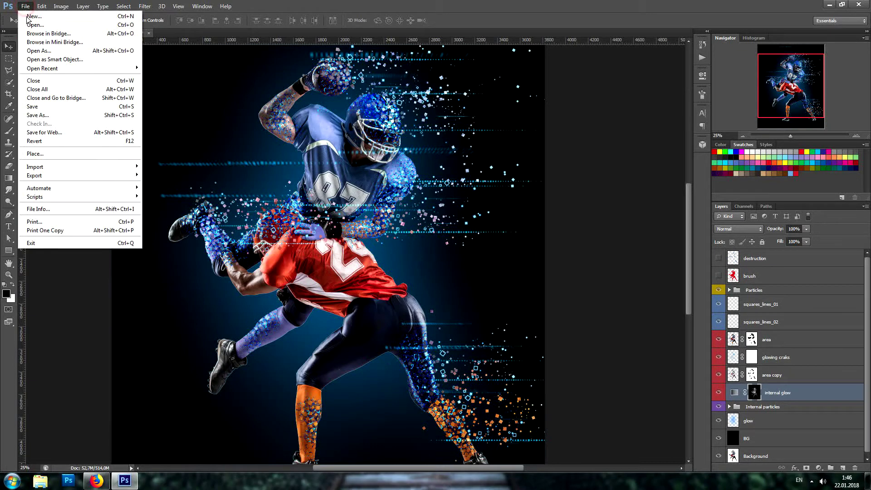
click(46, 110)
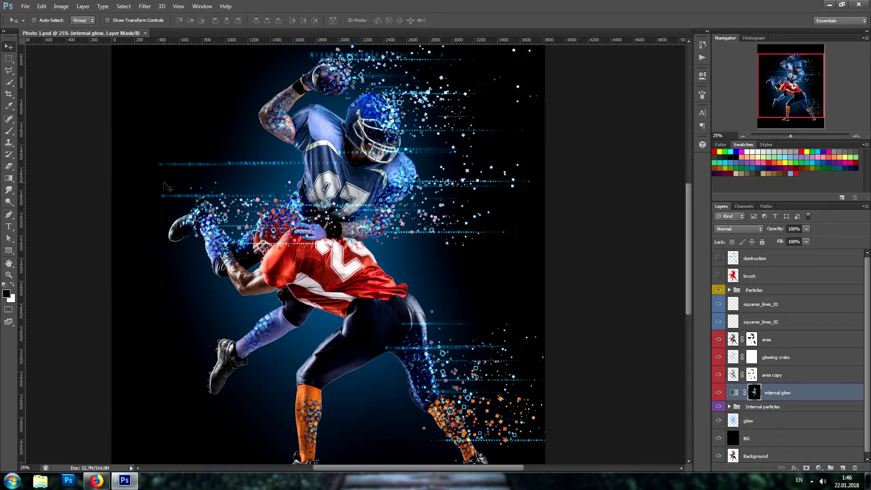
click(144, 33)
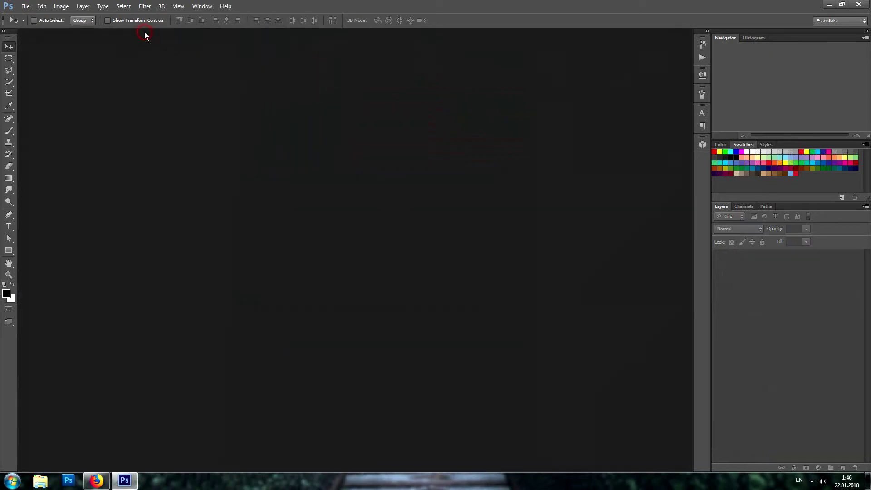
double_click(324, 158)
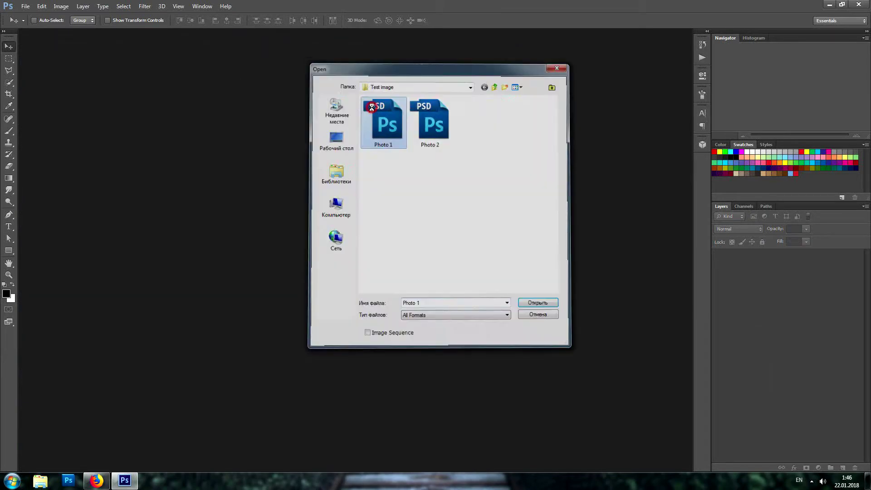
double_click(372, 108)
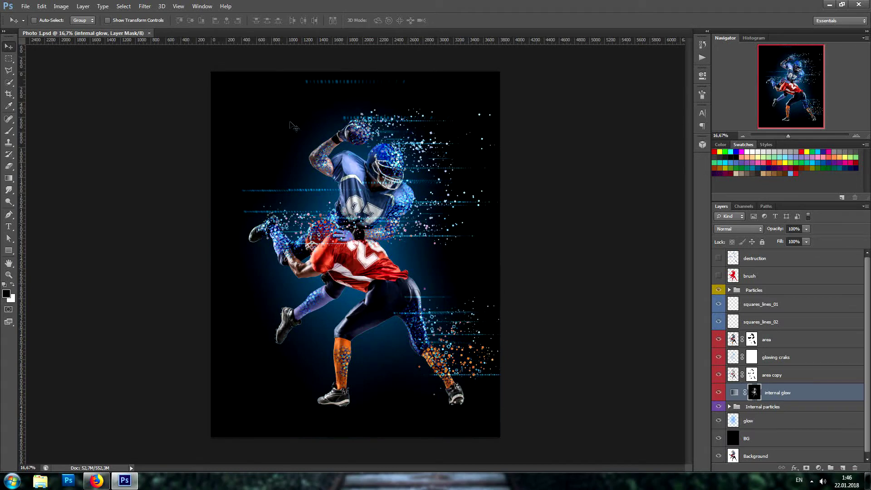
Step: Play the Change color green action, then revert to the Photo 1.psd snapshot
click(700, 59)
click(627, 66)
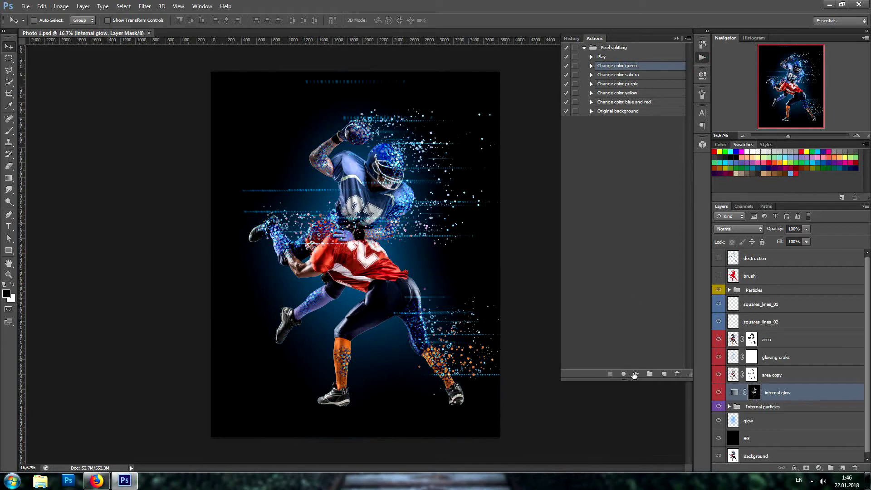
click(634, 373)
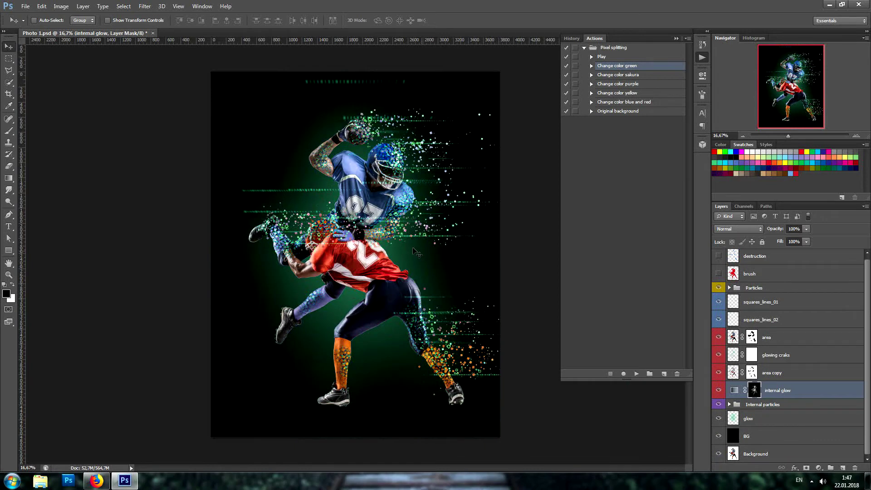
click(702, 44)
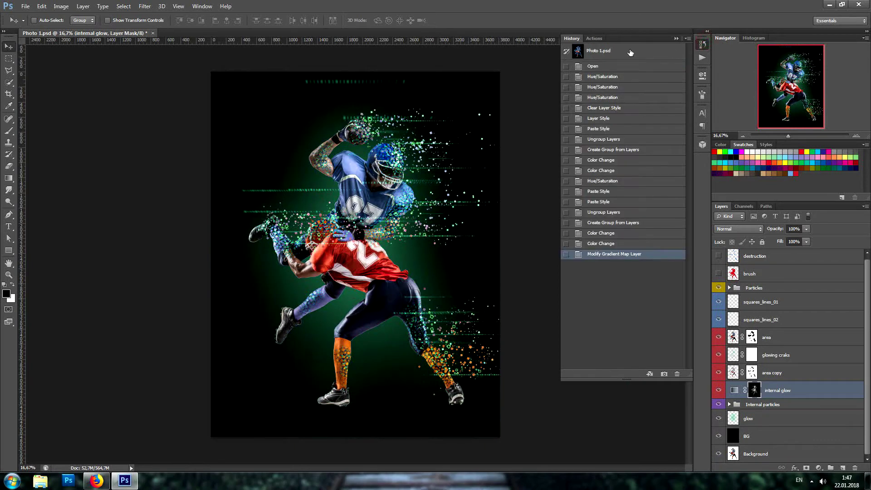
click(630, 51)
click(702, 58)
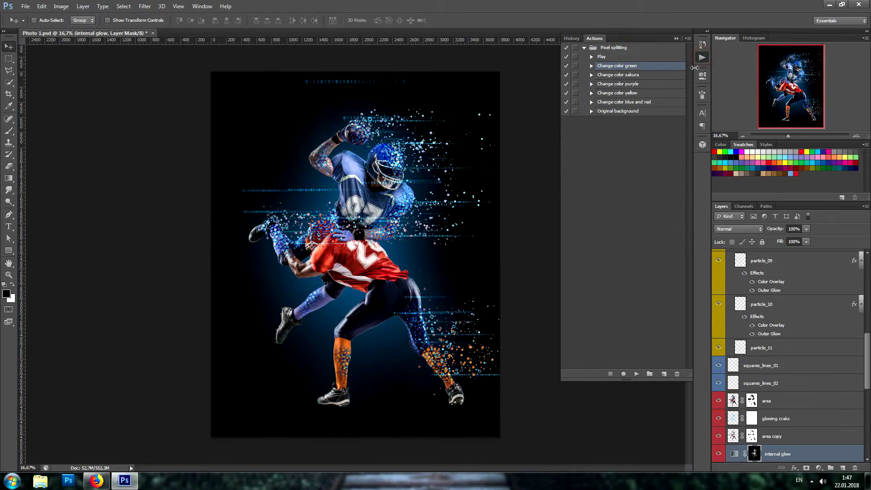
Step: Play Change color sakura, inspect the pink result, and revert to the snapshot
click(628, 75)
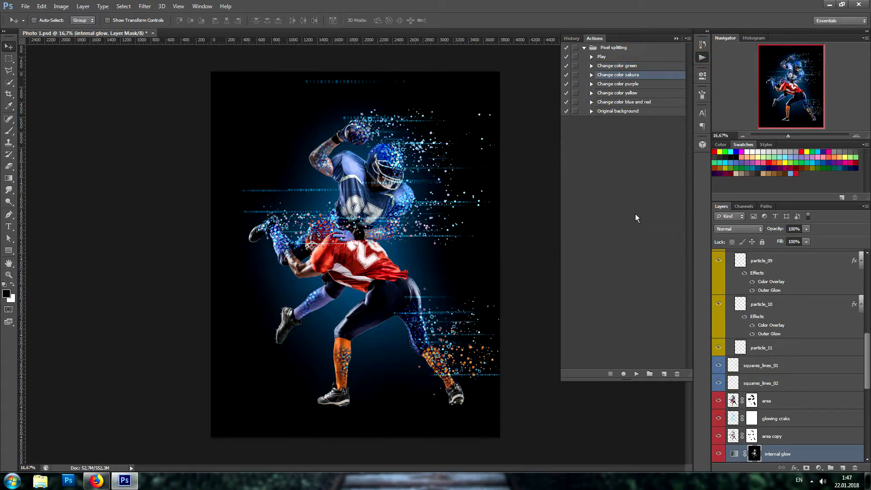
click(636, 373)
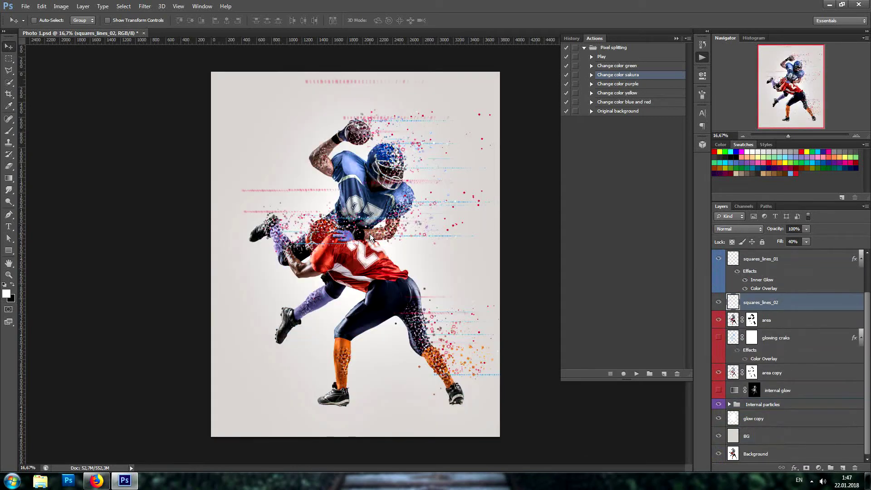
click(855, 136)
drag(799, 87, 803, 85)
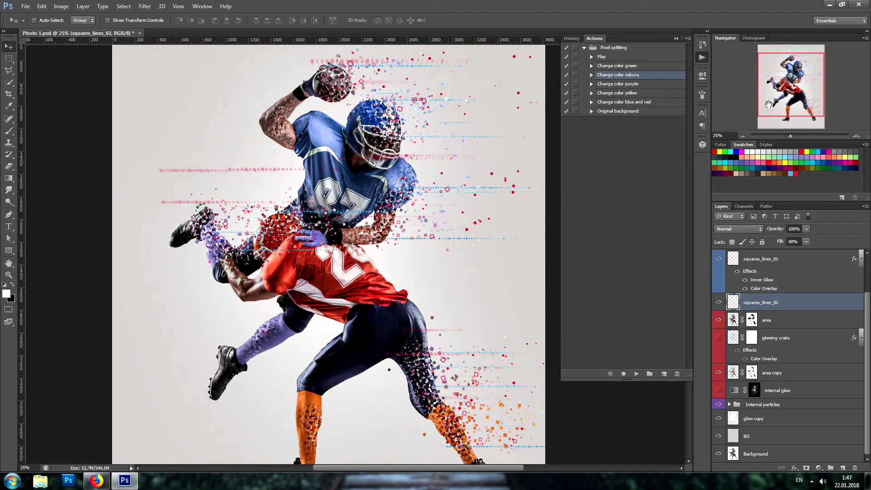
click(702, 44)
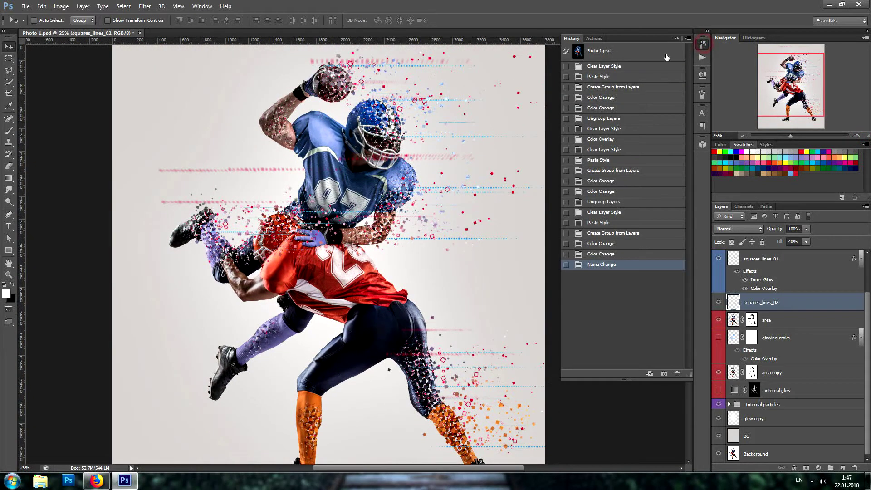
click(626, 50)
click(702, 57)
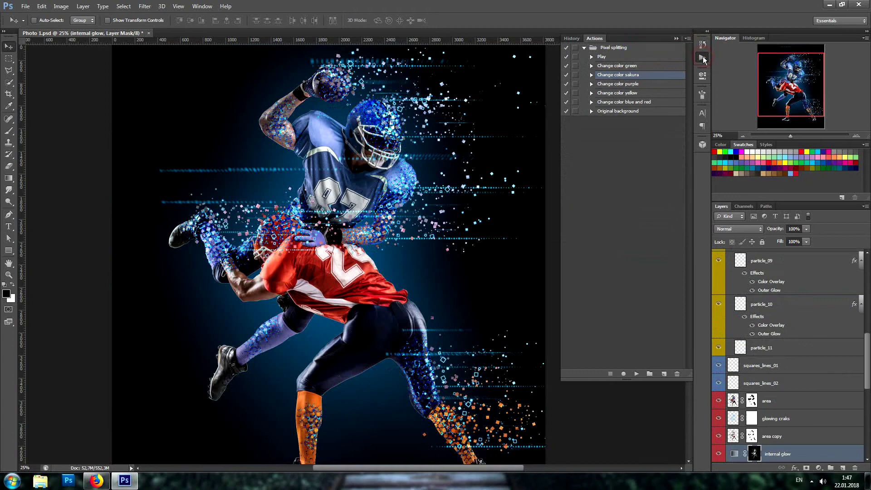
click(646, 84)
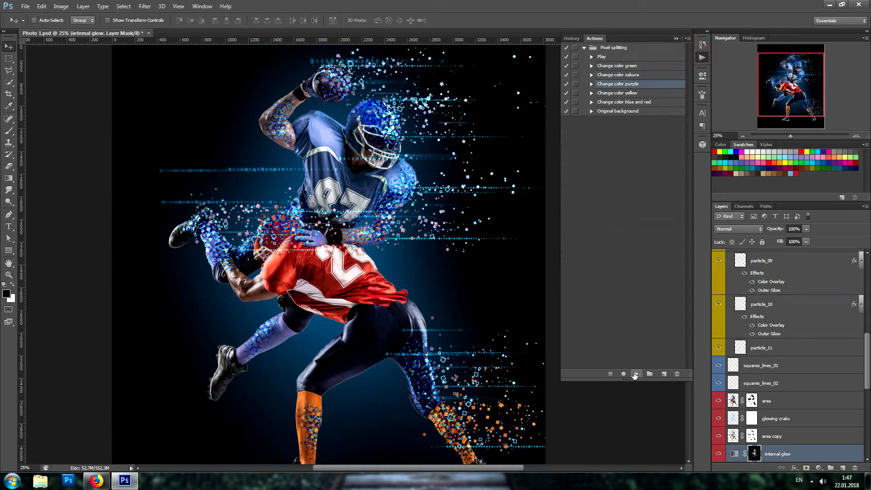
Step: Play the Change color purple action and revert to the blue snapshot
click(635, 374)
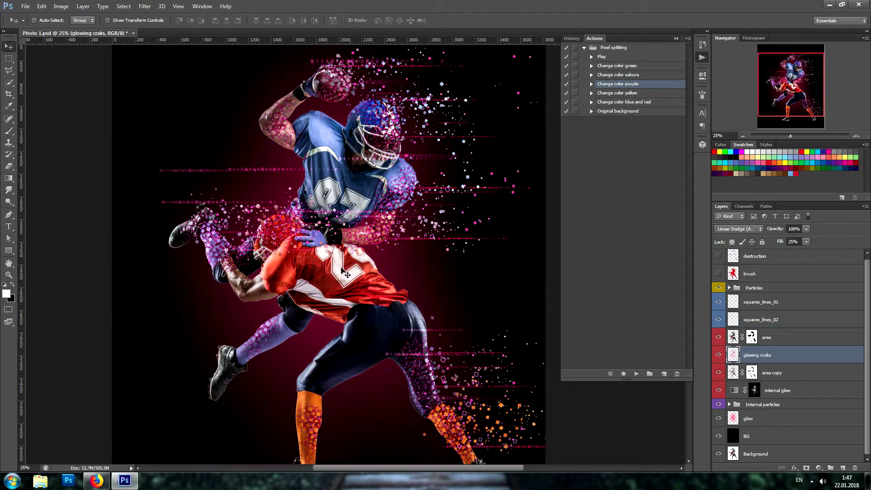
click(702, 44)
click(627, 53)
click(701, 58)
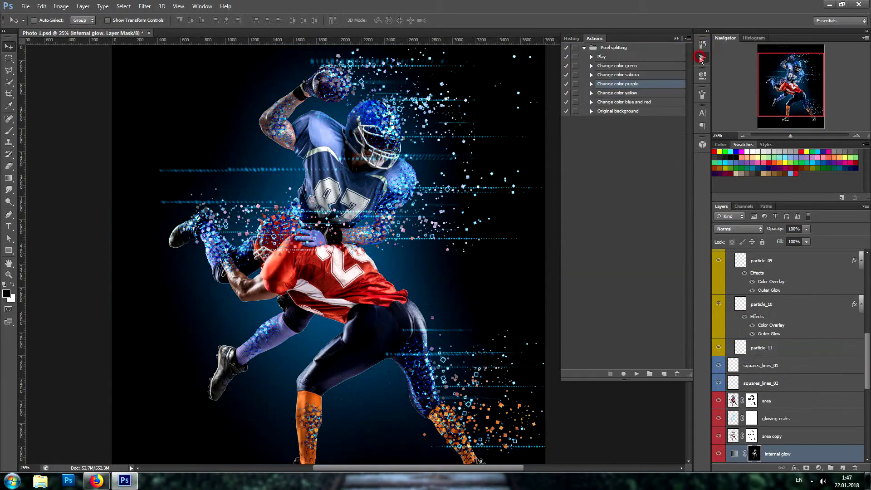
Step: Play Change color yellow and revert to the blue snapshot
click(630, 93)
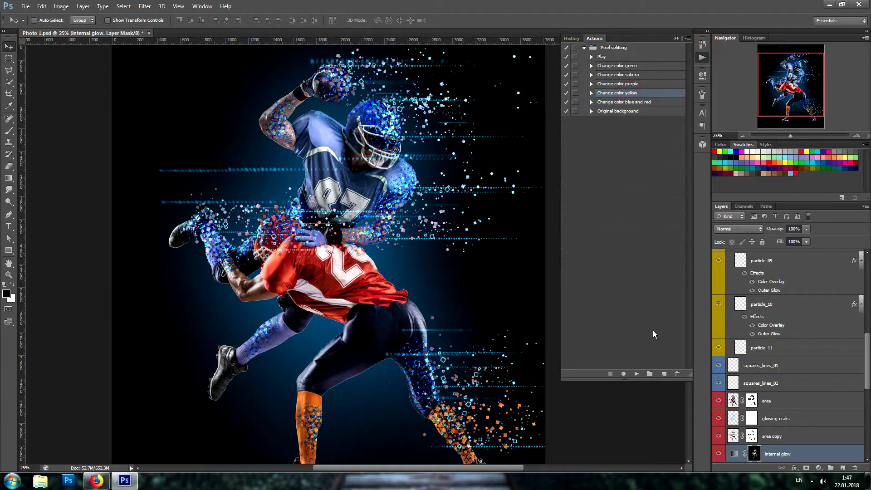
click(636, 373)
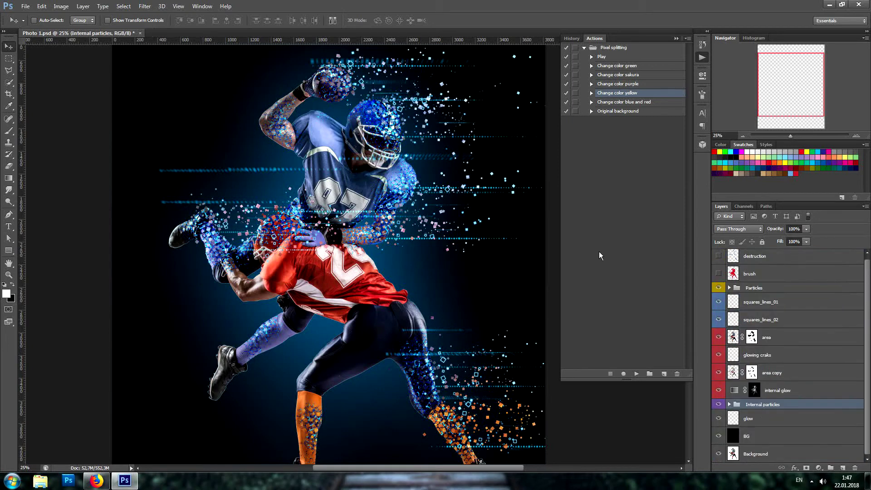
click(701, 44)
click(633, 50)
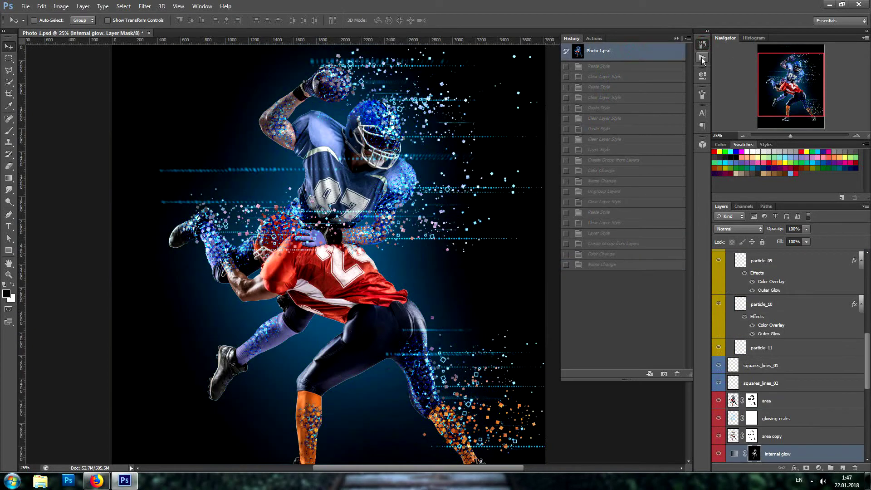
click(701, 57)
Step: Play the Change color blue and red action
click(628, 104)
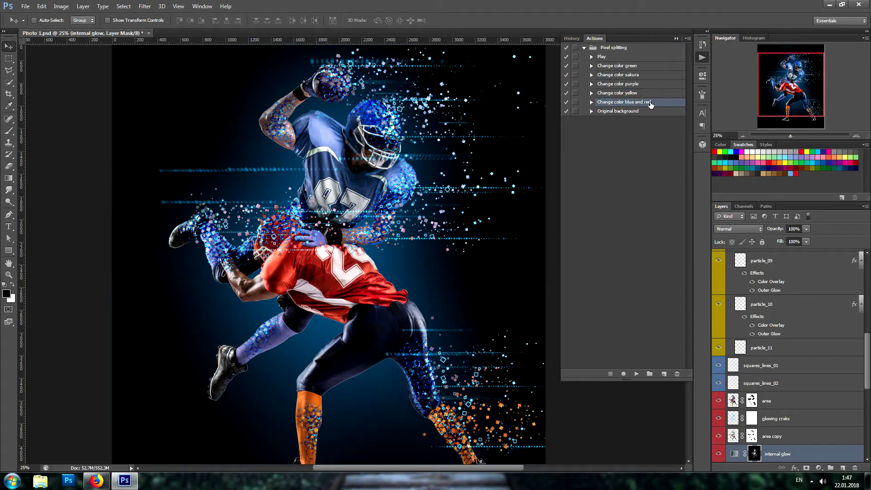
click(636, 373)
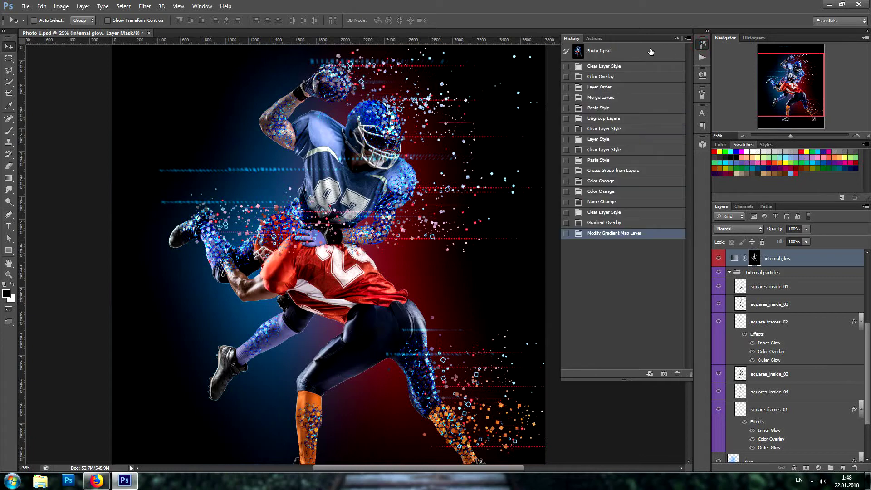
click(606, 111)
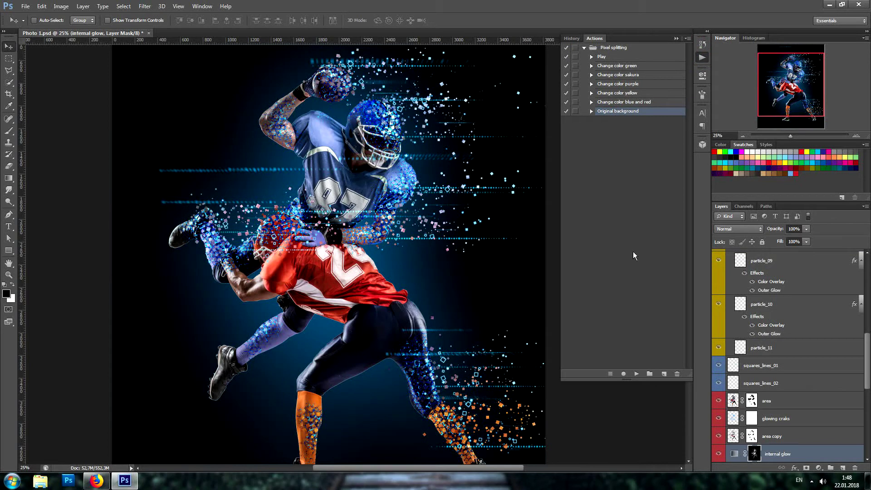
Step: Play the Original background action and toggle the original color layer to compare
click(636, 373)
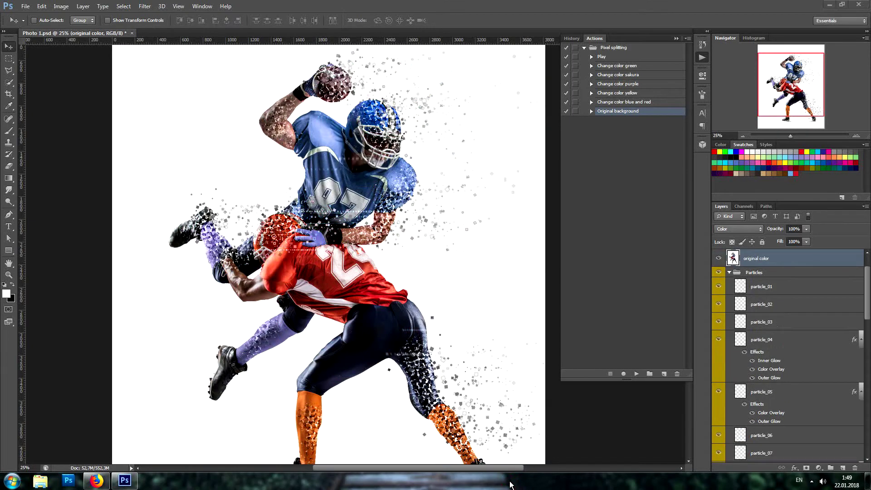
click(701, 57)
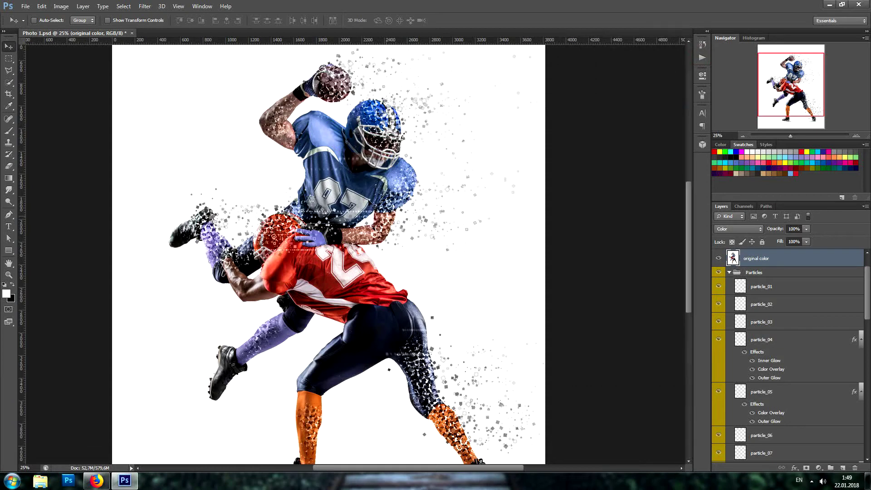
click(718, 294)
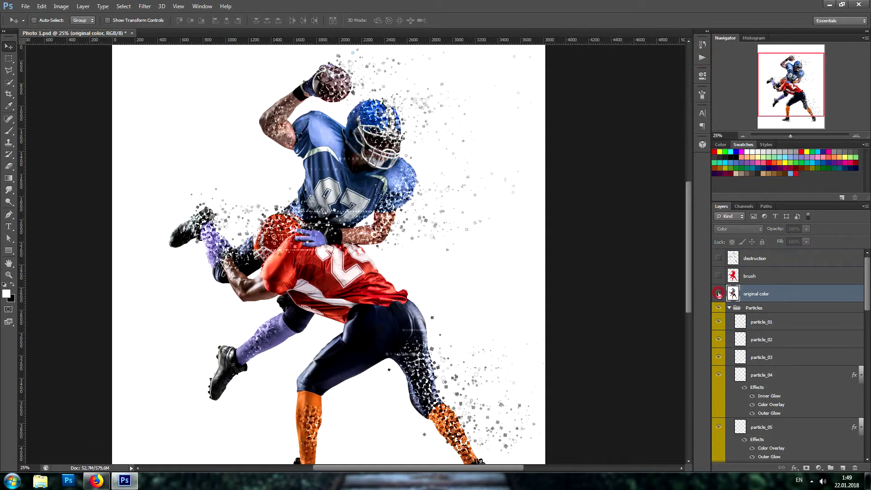
click(718, 294)
click(718, 294)
click(806, 241)
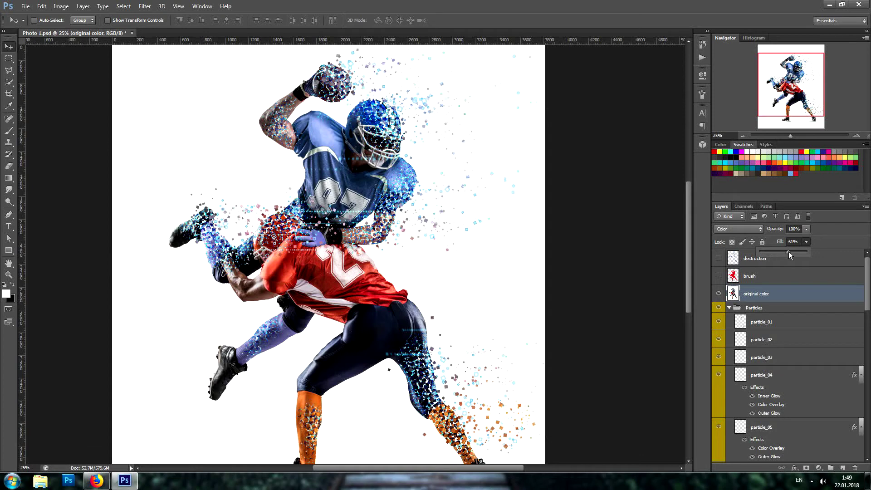
Step: Collapse the Particles group and turn on the BG and glow layers
click(806, 309)
click(742, 307)
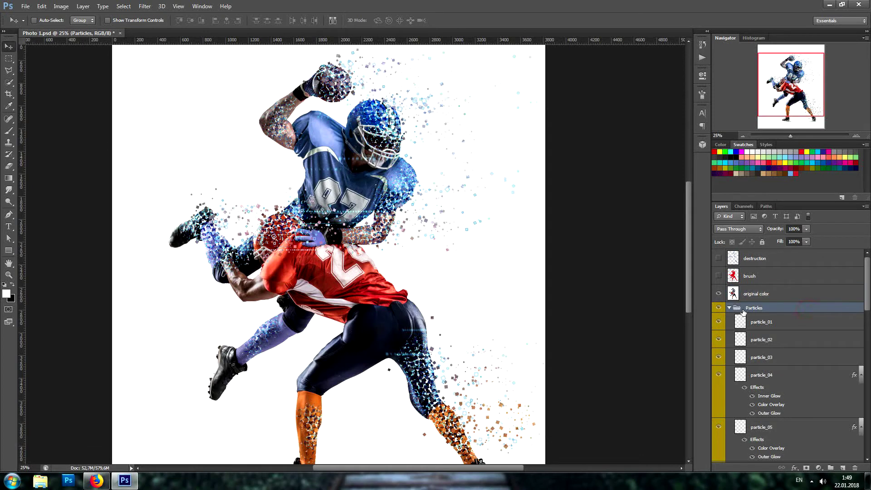
click(729, 308)
scroll(748, 357, down, 3)
scroll(749, 357, down, 2)
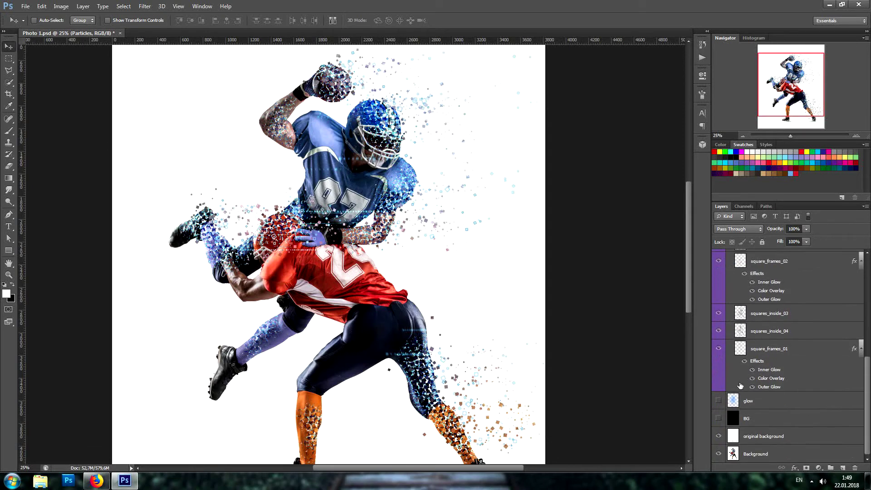
click(718, 418)
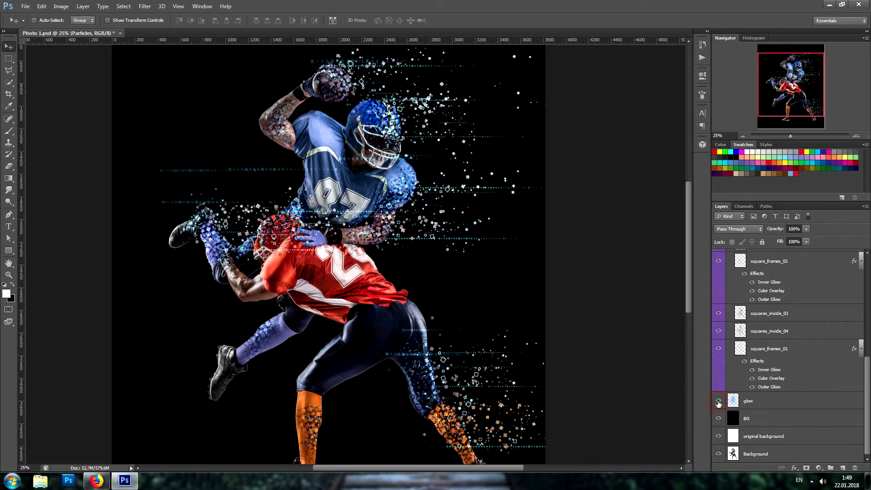
click(718, 401)
Step: Set the original color layer's fill to 35%
scroll(781, 333, up, 2)
scroll(773, 317, up, 3)
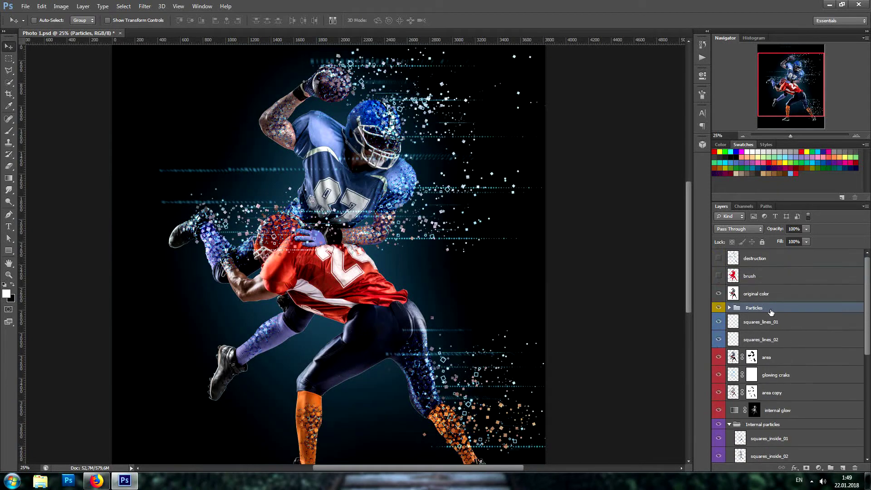
click(766, 294)
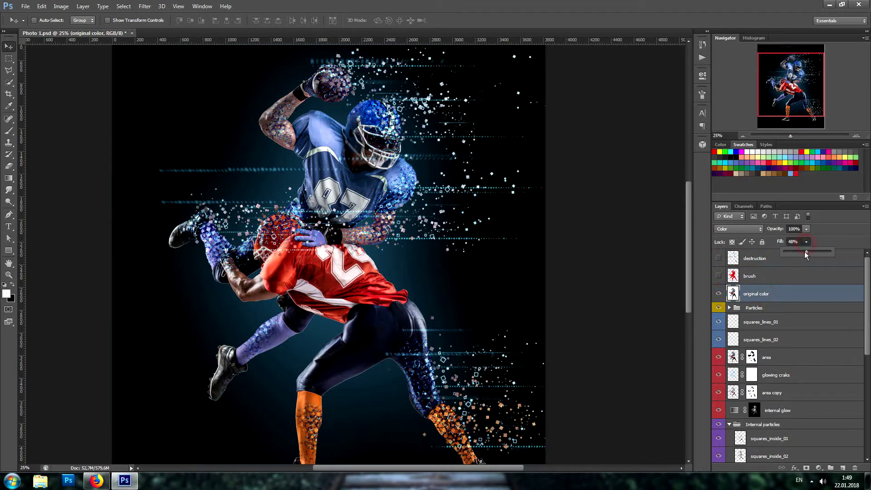
drag(823, 252, 835, 252)
Step: Close Photo 1.psd without saving and open Photo 2.psd
click(293, 110)
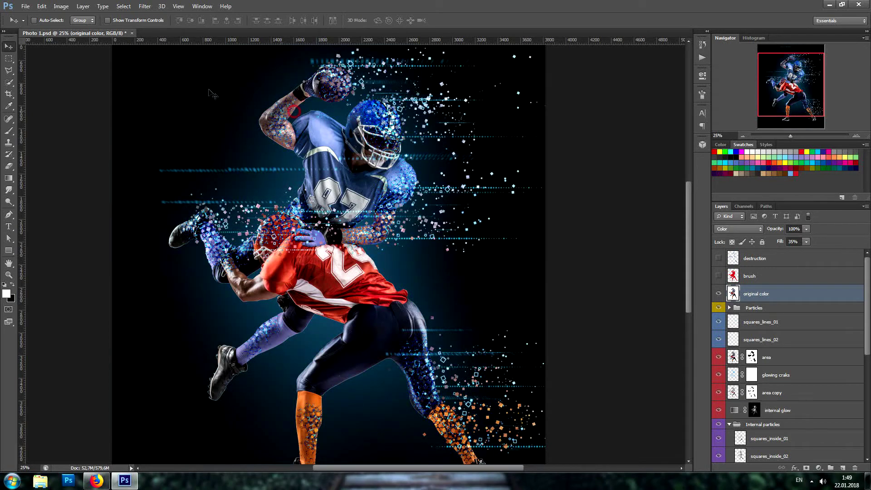
click(132, 34)
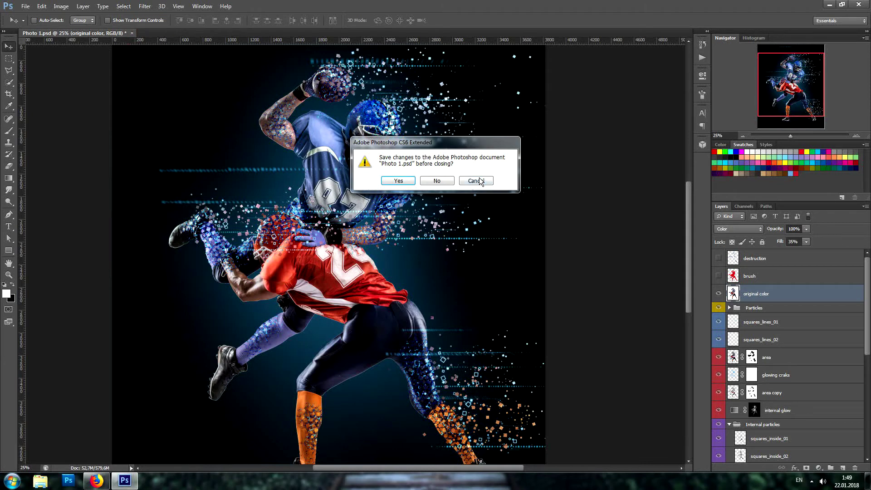
click(437, 181)
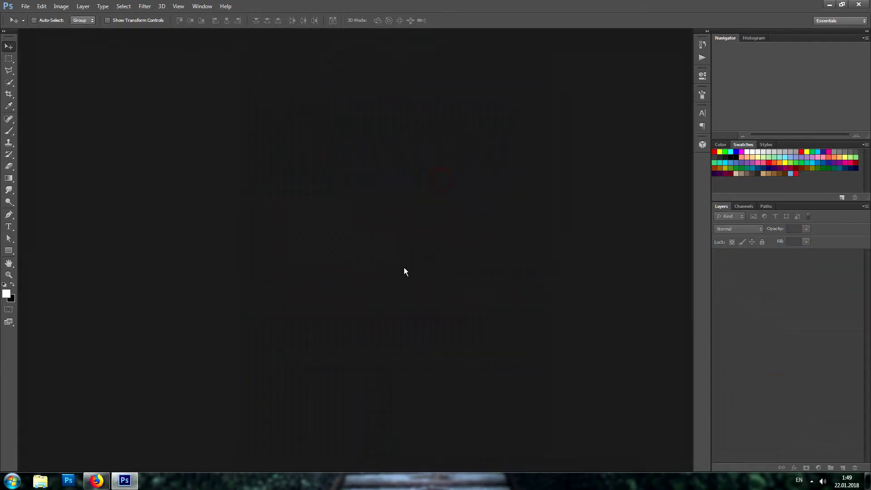
double_click(311, 162)
double_click(436, 129)
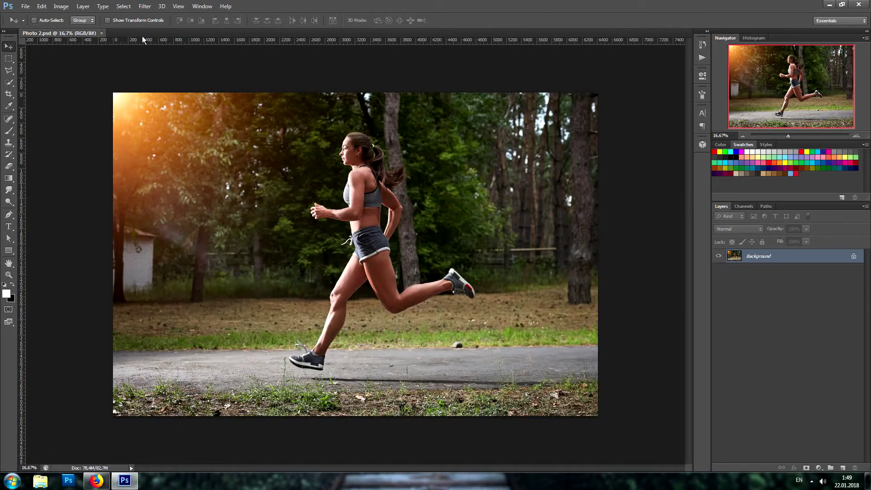
Step: Add a new empty layer named 'brush'
click(83, 6)
mouse_move(88, 16)
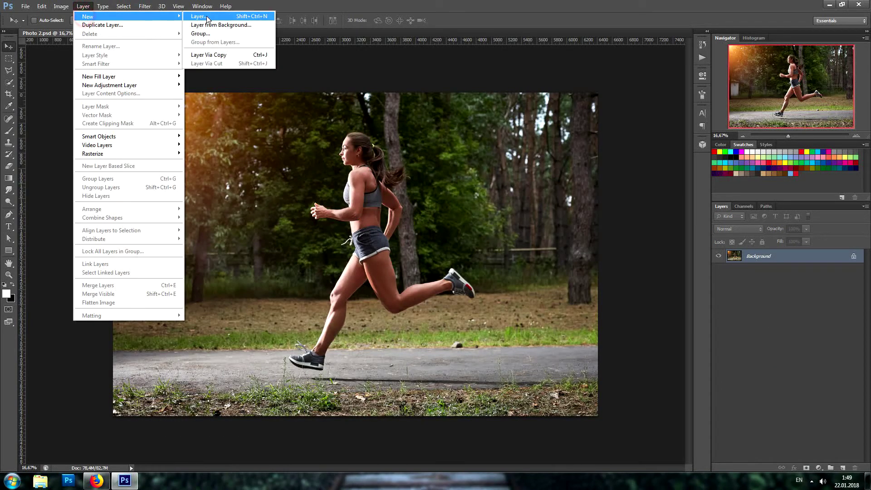
click(198, 17)
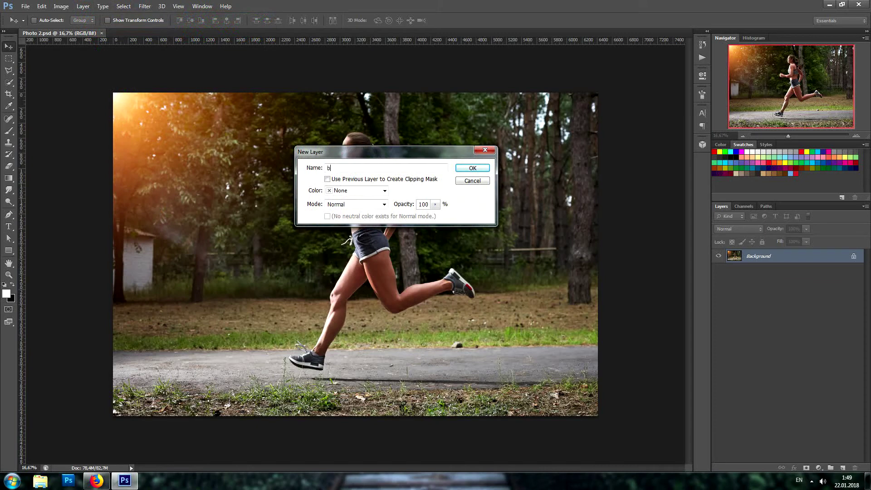
text(brush)
key(Return)
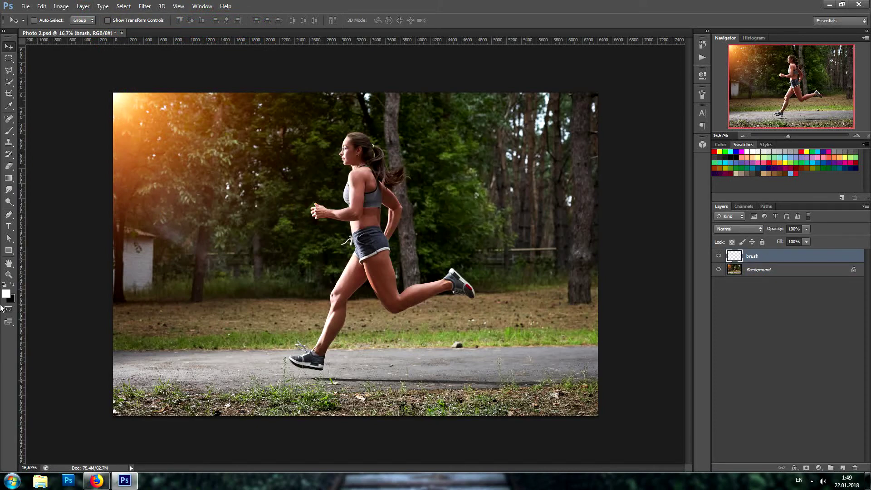
Step: Set the foreground colour to red and choose a hard round brush
click(6, 293)
click(731, 127)
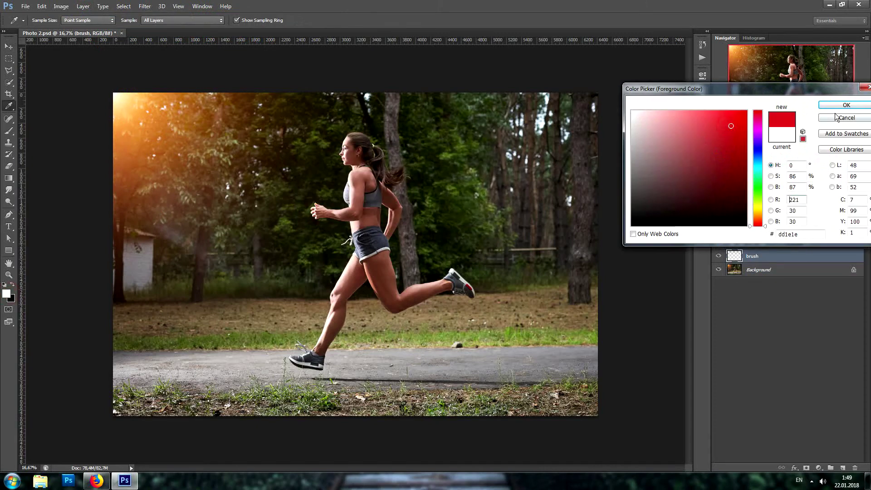
click(827, 107)
click(8, 130)
click(47, 22)
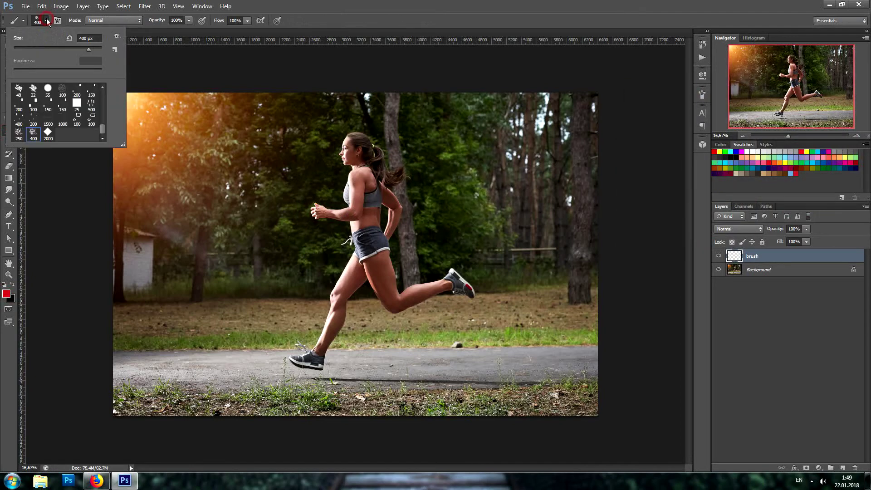
click(47, 22)
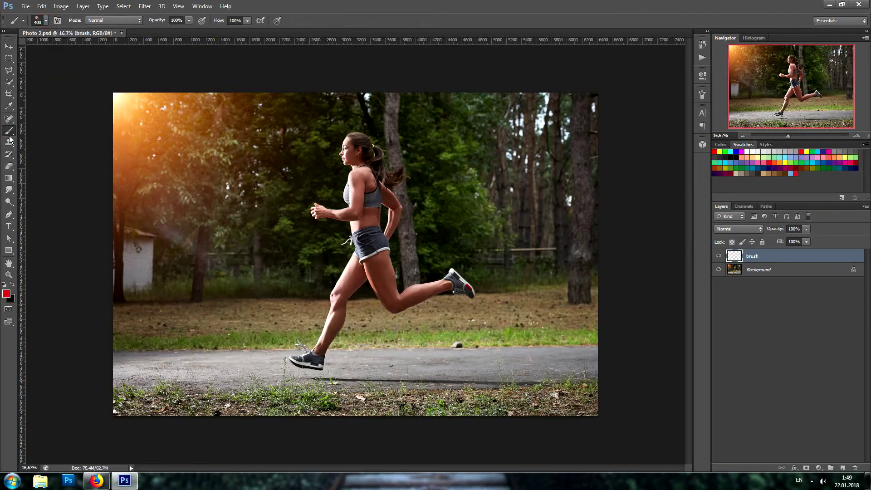
click(46, 21)
drag(104, 123, 103, 83)
click(92, 91)
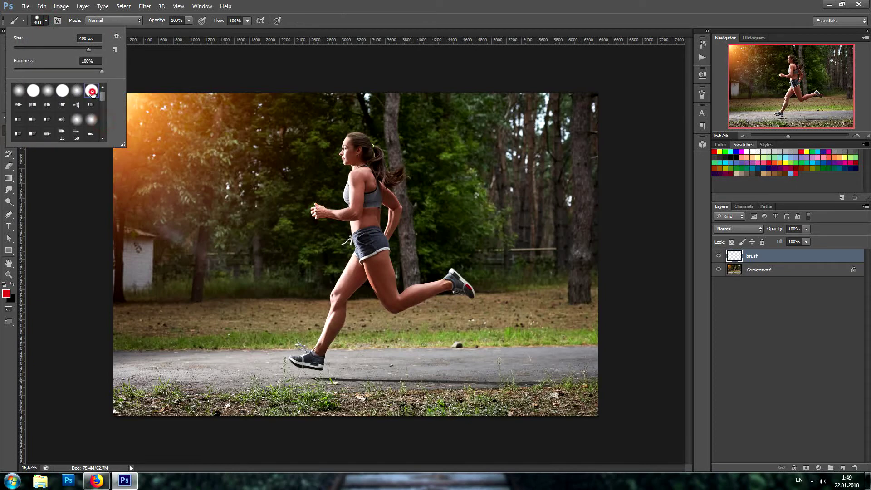
click(308, 4)
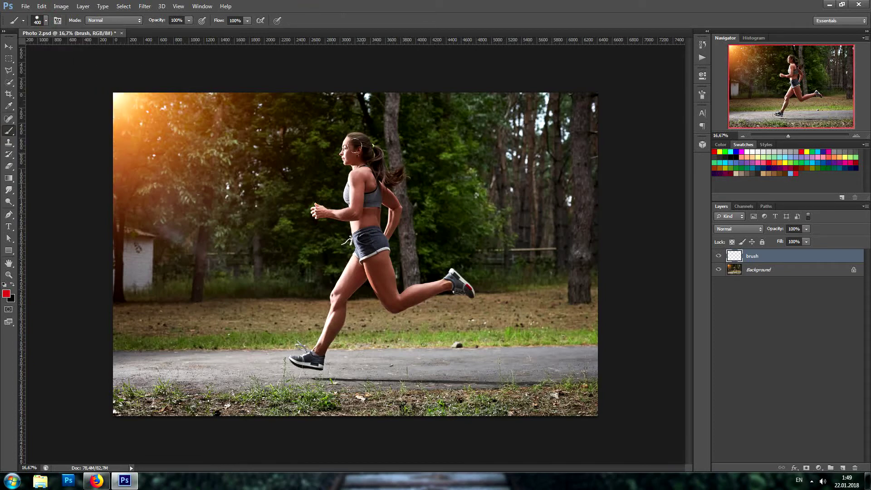
Step: Zoom to the runner, paint her solid red, then start a new layer
click(855, 136)
drag(791, 86, 797, 82)
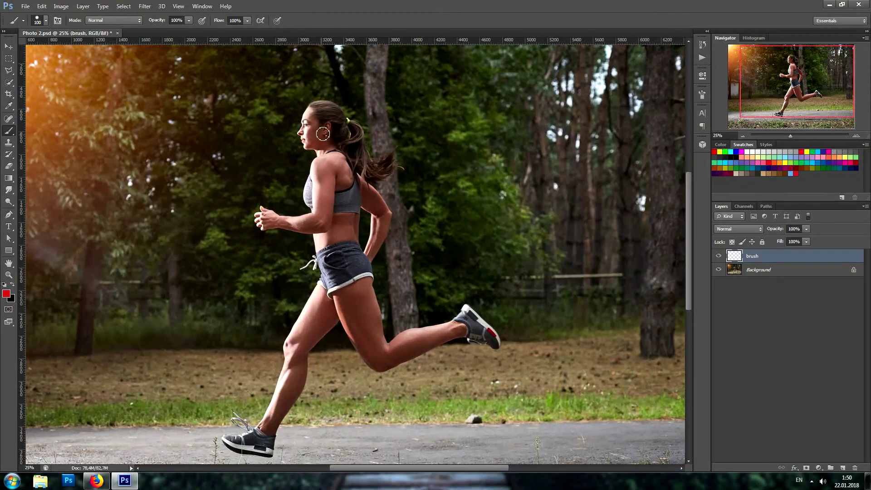
mouse_move(323, 134)
mouse_down()
mouse_move(326, 124)
mouse_move(317, 132)
mouse_move(310, 123)
mouse_up()
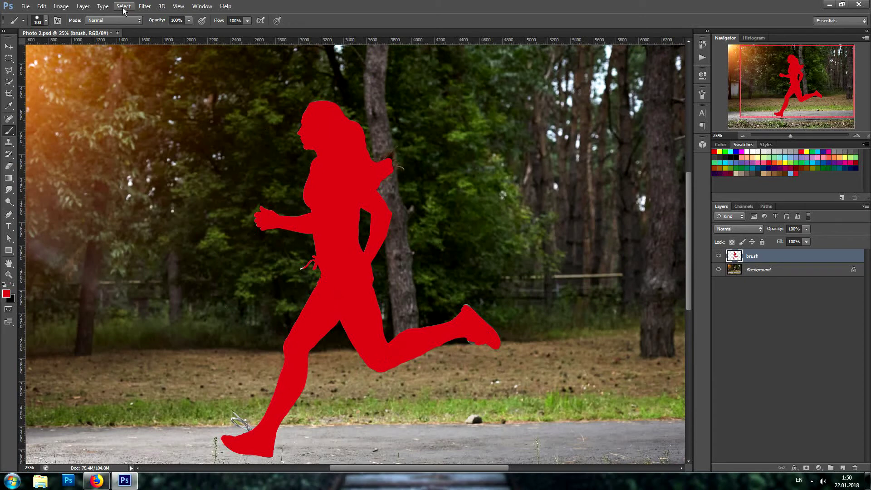
click(83, 7)
mouse_move(102, 21)
click(199, 16)
text(destruction)
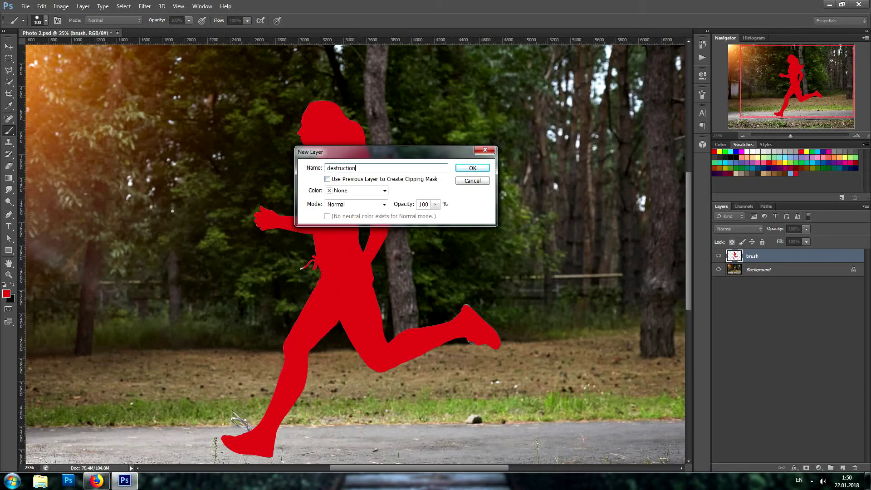
Step: Create the destruction layer, set the foreground to bright green, and hide the brush layer
key(Return)
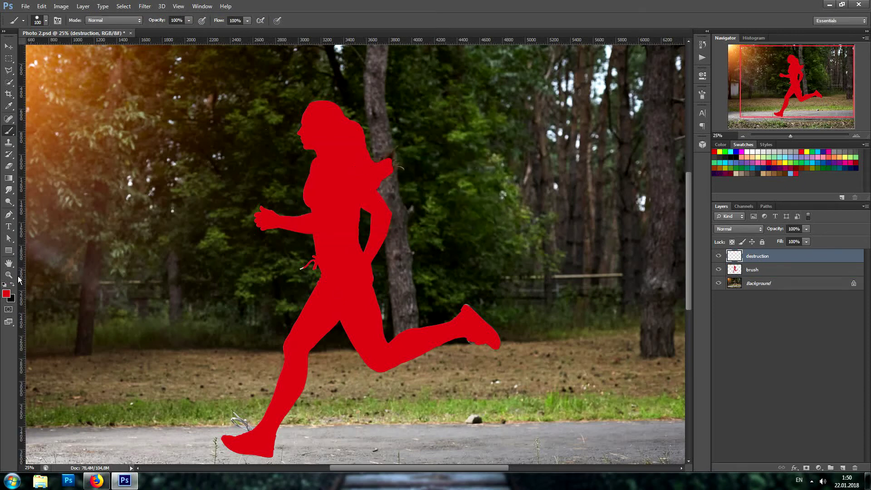
click(5, 293)
click(757, 175)
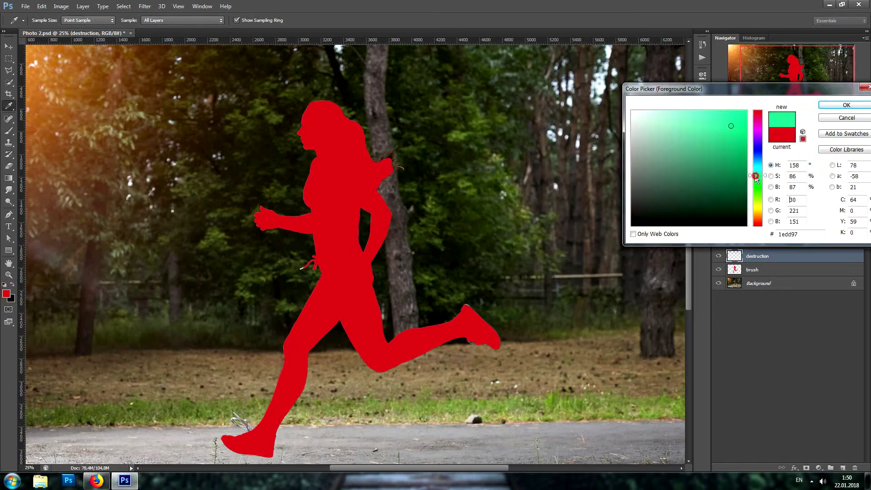
click(844, 105)
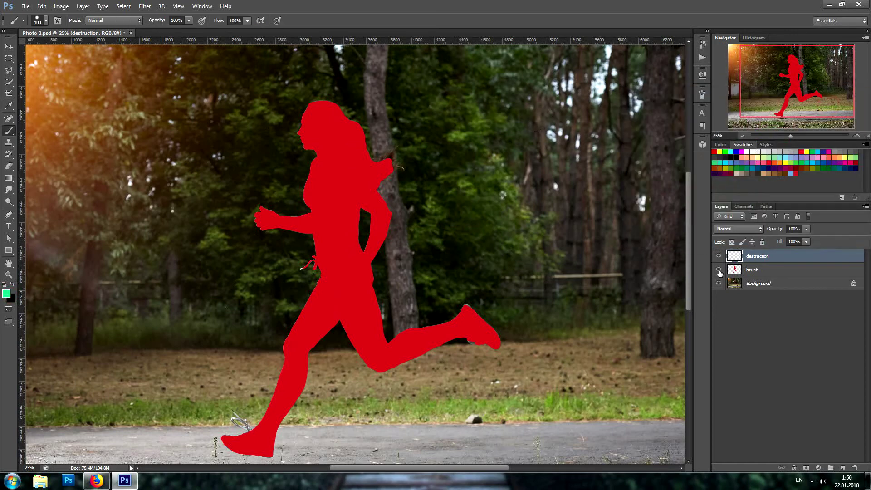
click(718, 270)
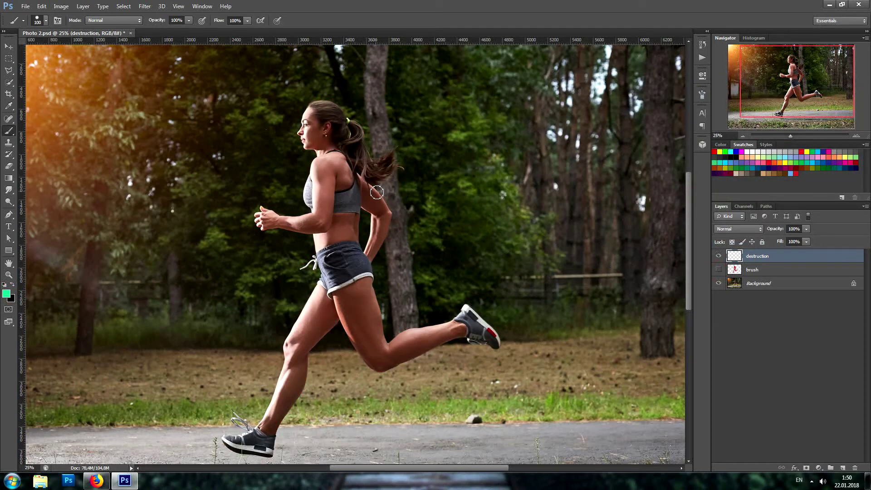
Step: Paint green strokes along the runner's back, front hand, calf, legs and wrist
drag(376, 192, 382, 253)
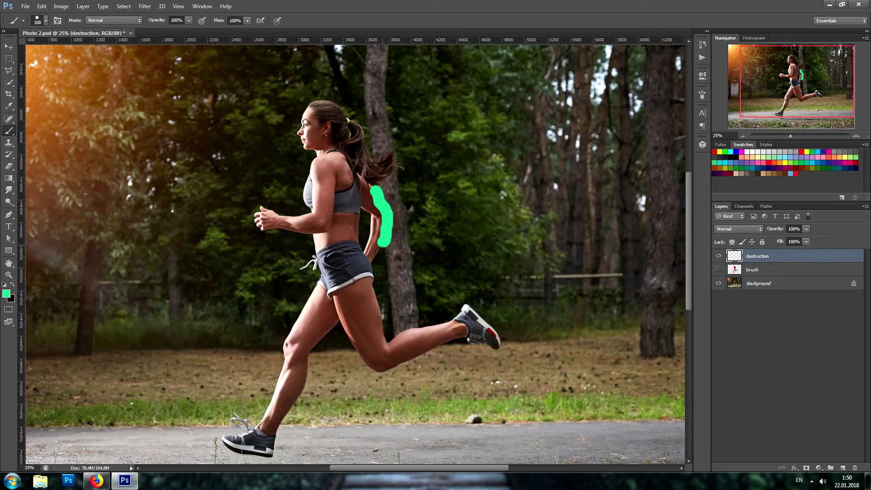
drag(267, 232, 276, 228)
mouse_move(389, 367)
mouse_down()
mouse_move(497, 345)
mouse_move(488, 338)
mouse_move(431, 352)
mouse_up()
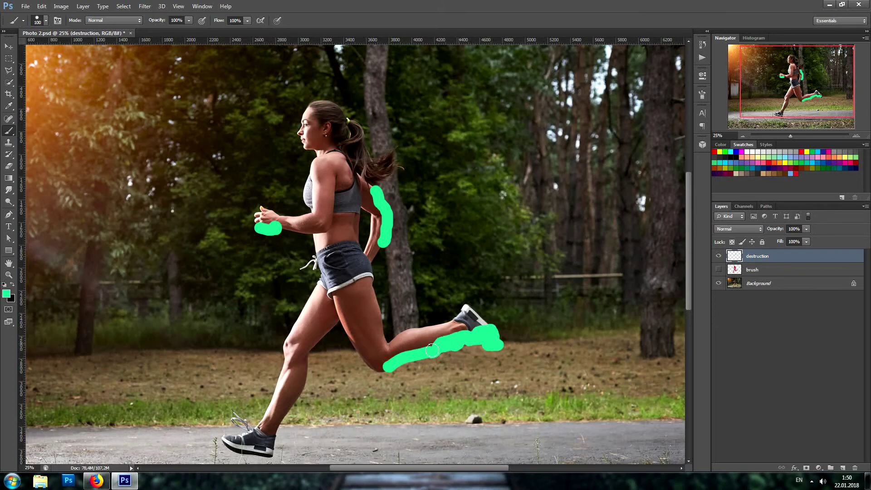
scroll(271, 408, down, 2)
drag(272, 415, 306, 344)
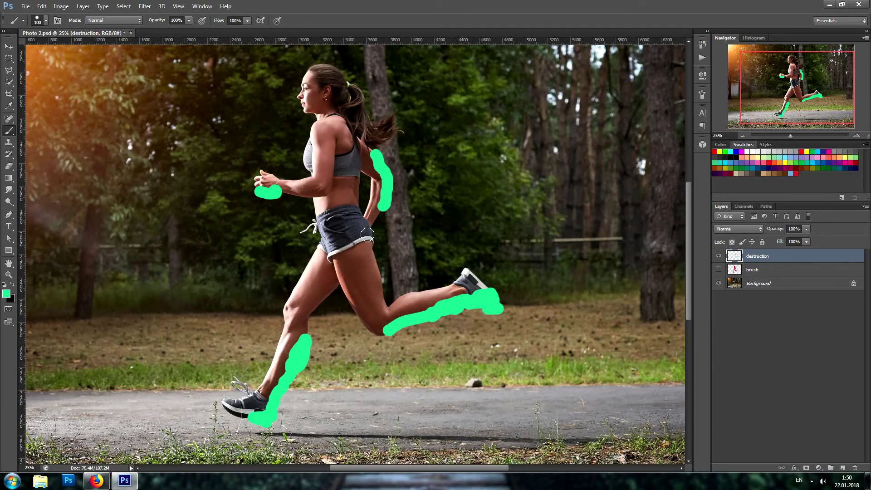
scroll(370, 232, up, 1)
scroll(371, 232, down, 1)
scroll(361, 190, up, 1)
mouse_move(270, 197)
mouse_down()
mouse_move(297, 199)
mouse_move(284, 202)
mouse_up()
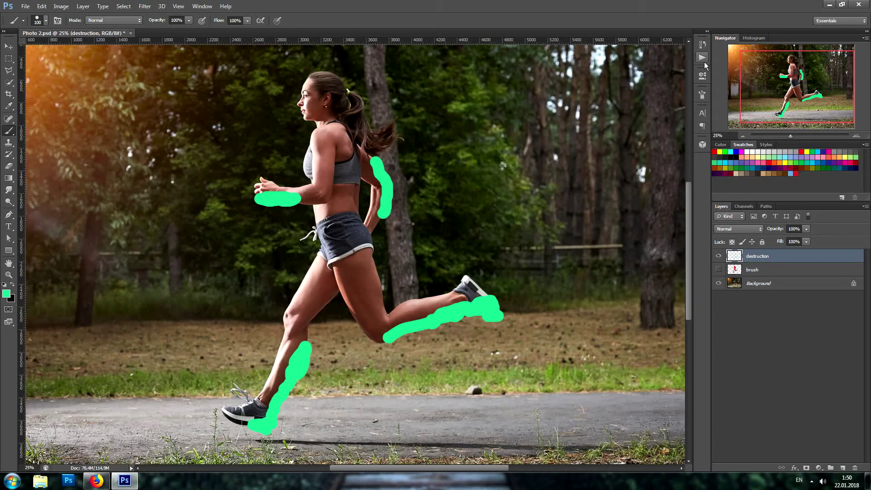
Step: Toggle layer visibility to check the strokes, leaving the red silhouette and green strokes visible
click(718, 262)
click(718, 262)
click(718, 269)
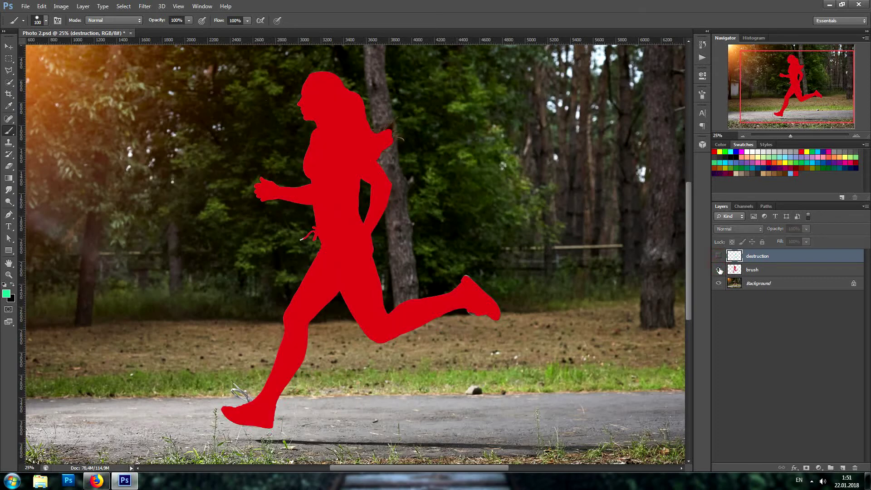
click(718, 257)
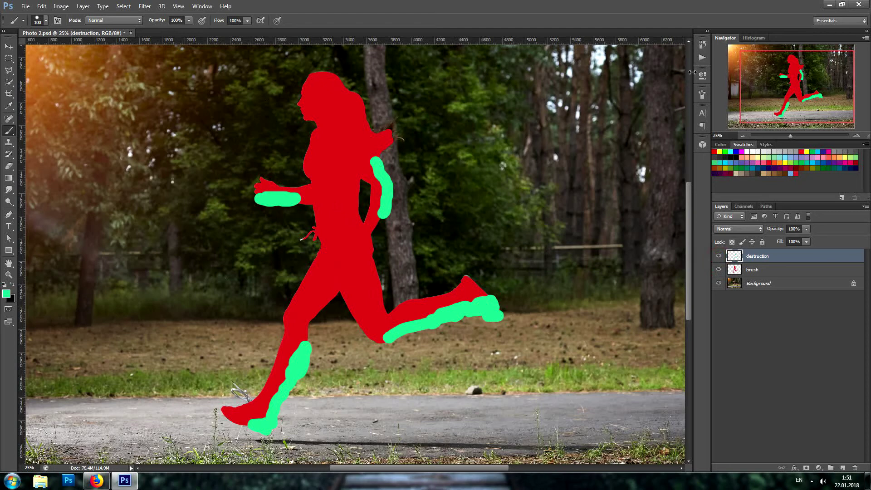
Step: Play the Pixel splitting set's Play action to dissolve the runner into glowing particles
click(702, 57)
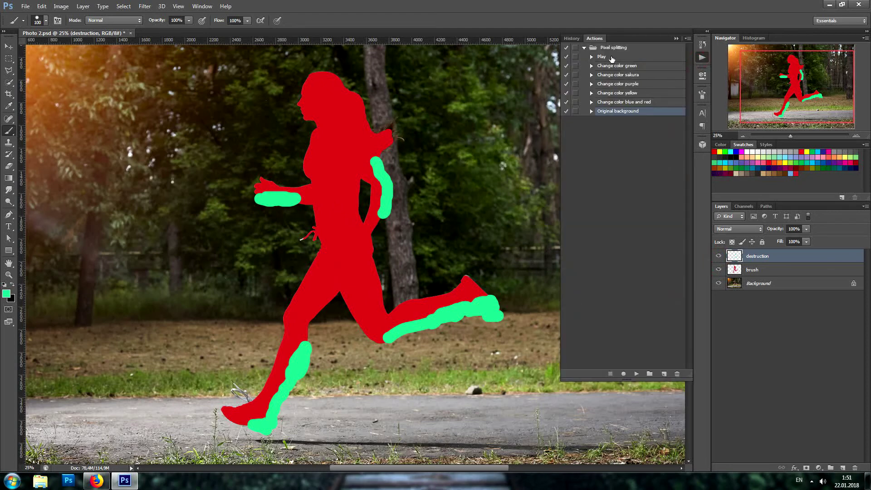
click(611, 57)
click(637, 373)
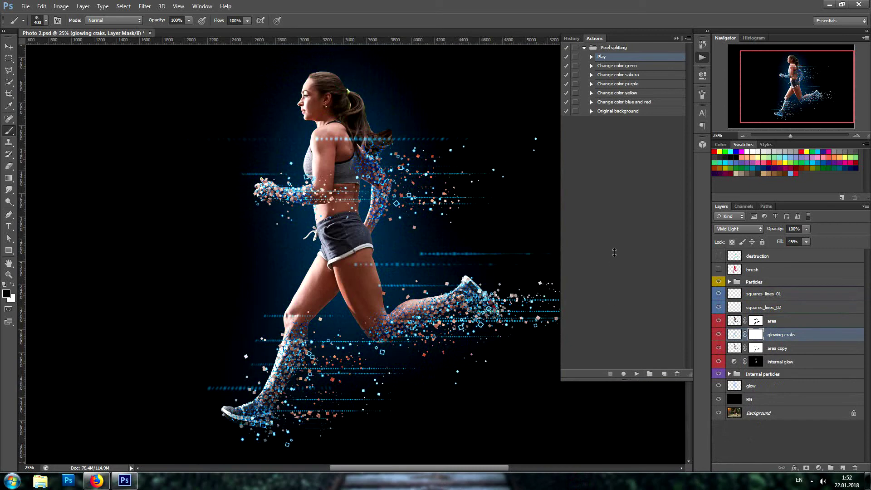
click(702, 58)
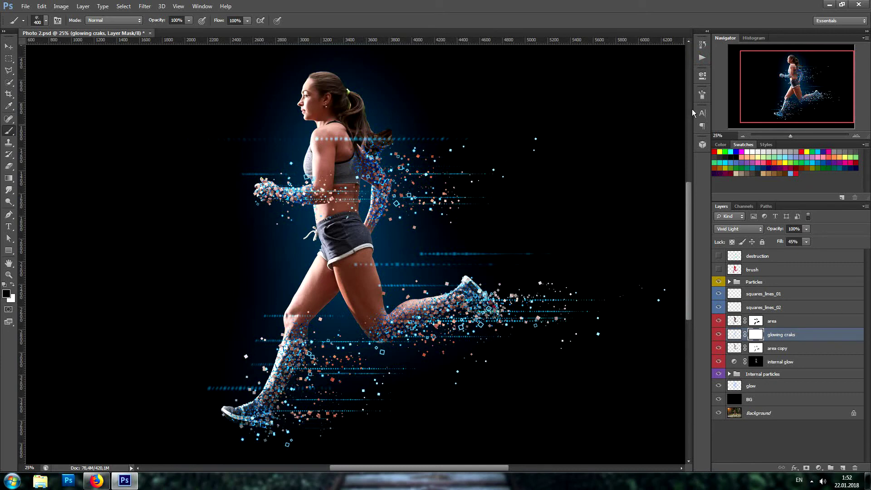
click(701, 57)
Step: Play the Original background action to restore the park photo behind the particle effect
click(620, 113)
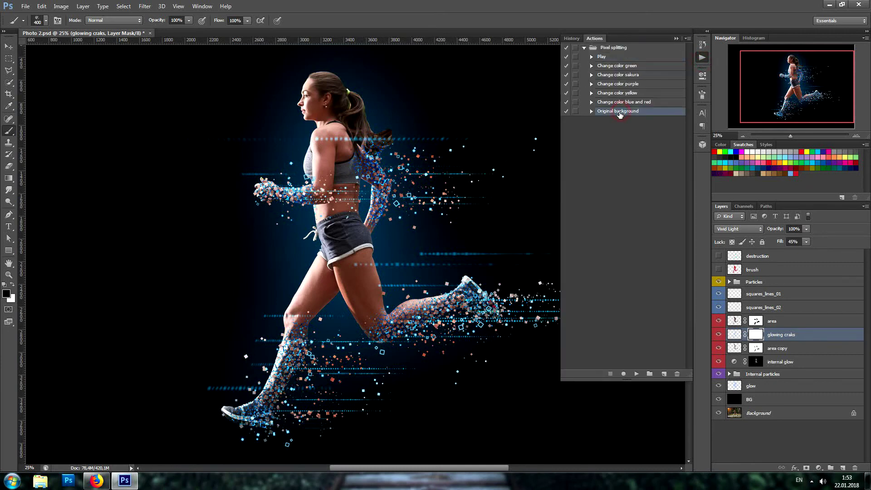
click(636, 374)
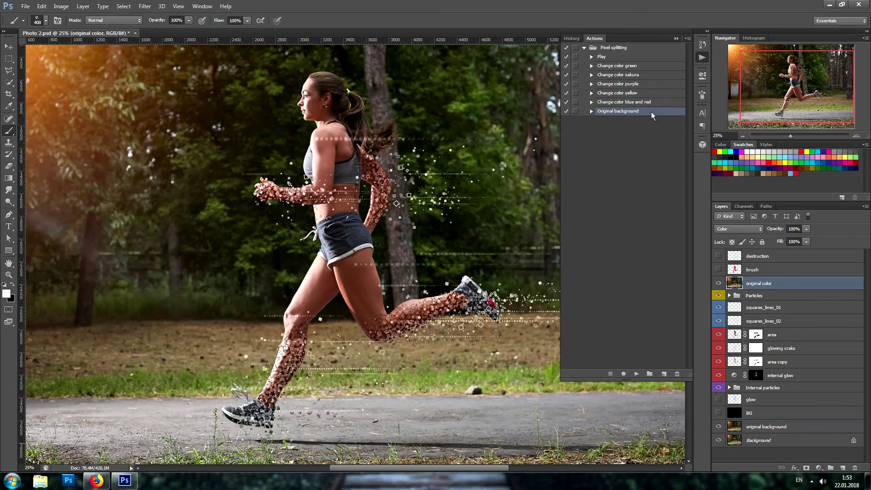
click(702, 57)
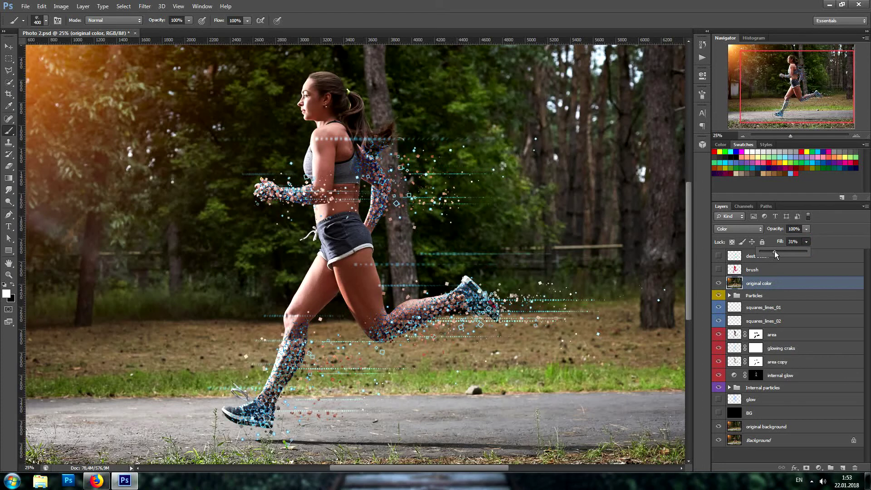
Step: Apply the 31% fill, then paint the area layer mask over the runner's thigh
click(806, 242)
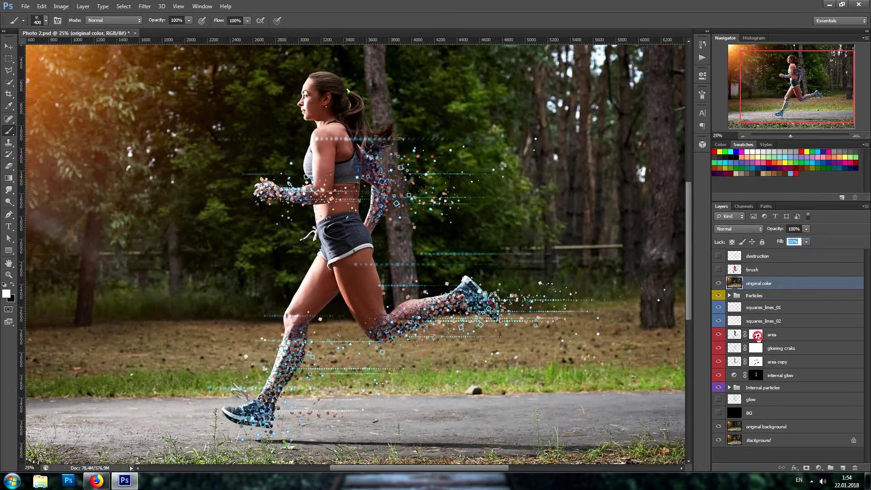
click(756, 334)
key(x)
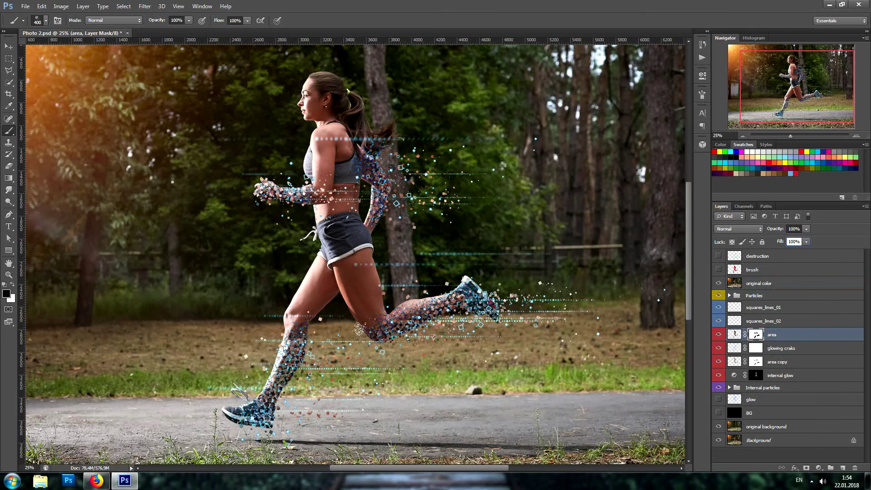
mouse_move(358, 329)
mouse_down()
mouse_move(376, 275)
mouse_move(374, 336)
mouse_move(374, 284)
mouse_move(350, 323)
mouse_move(301, 328)
mouse_move(286, 310)
mouse_move(356, 229)
mouse_up()
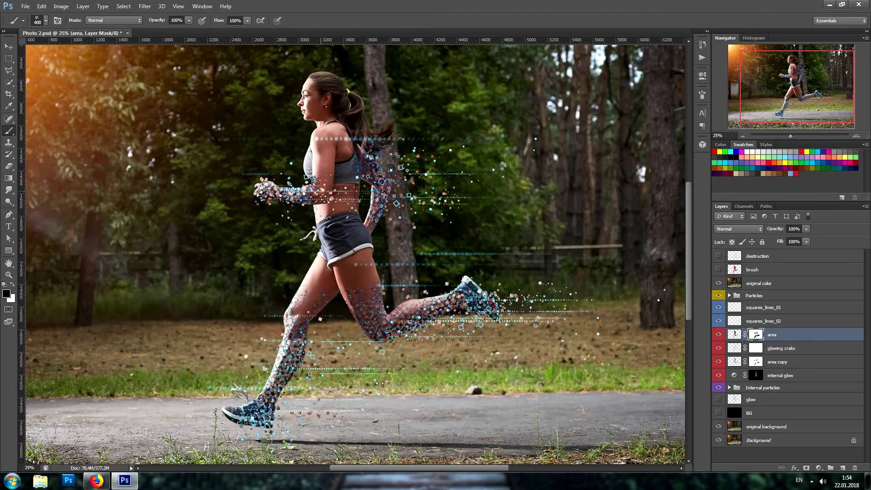
ctrl+click(388, 308)
key(x)
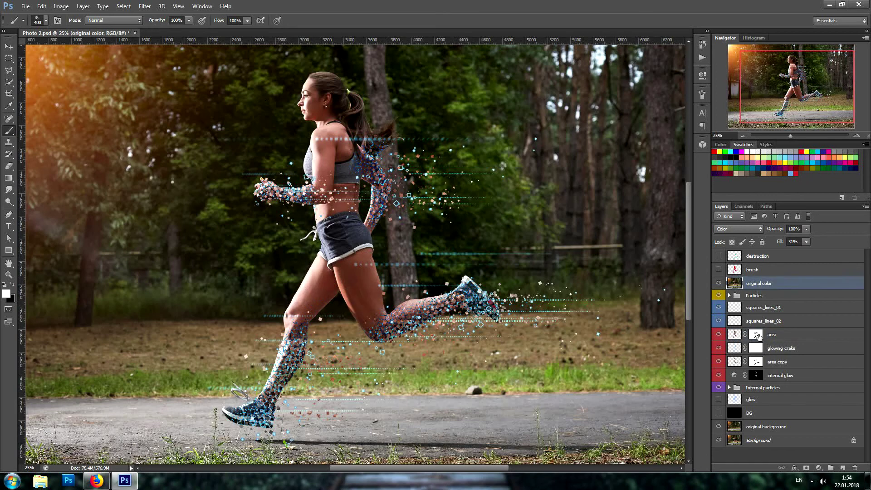
click(756, 334)
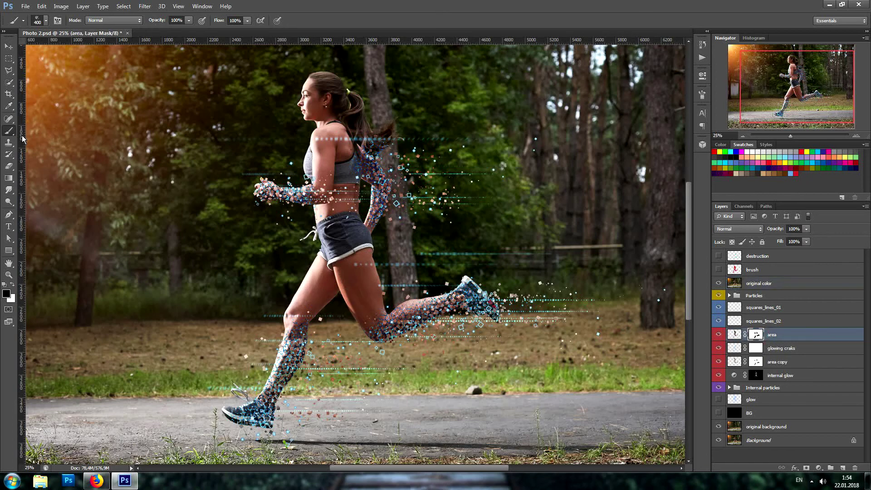
Step: At 25% brush opacity, softly paint the area mask over the thigh, upper arm and face
click(189, 21)
click(382, 10)
drag(370, 286, 375, 303)
mouse_move(375, 303)
mouse_down()
mouse_move(358, 323)
mouse_move(379, 286)
mouse_move(378, 334)
mouse_move(327, 351)
mouse_move(288, 331)
mouse_move(307, 292)
mouse_move(293, 312)
mouse_move(316, 323)
mouse_move(301, 336)
mouse_move(318, 315)
mouse_move(291, 323)
mouse_move(279, 312)
mouse_up()
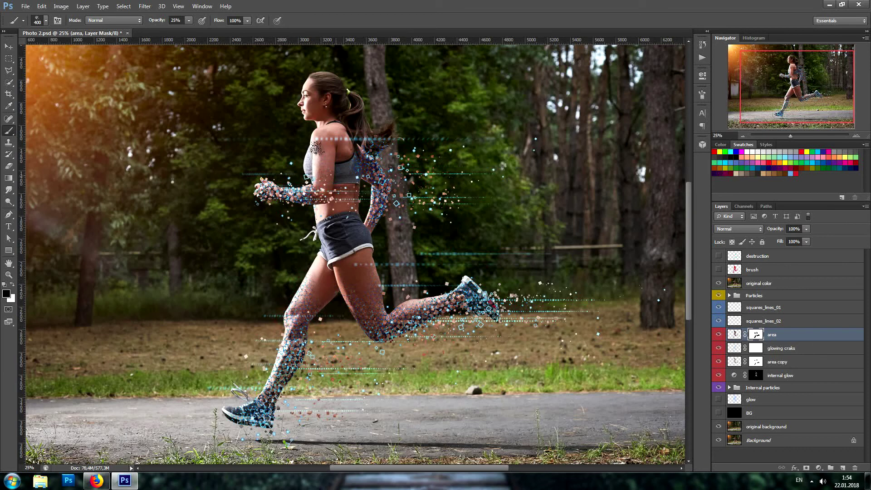
mouse_move(315, 177)
mouse_down()
mouse_move(327, 174)
mouse_move(328, 191)
mouse_up()
drag(302, 101, 326, 139)
Step: Zoom in on the runner's upper body and dab the area mask white near the shoulder
click(856, 136)
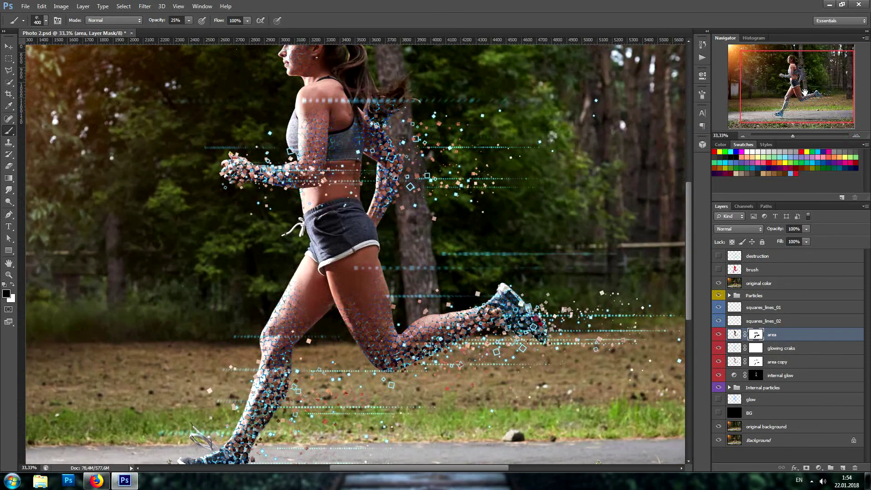
drag(313, 55, 326, 141)
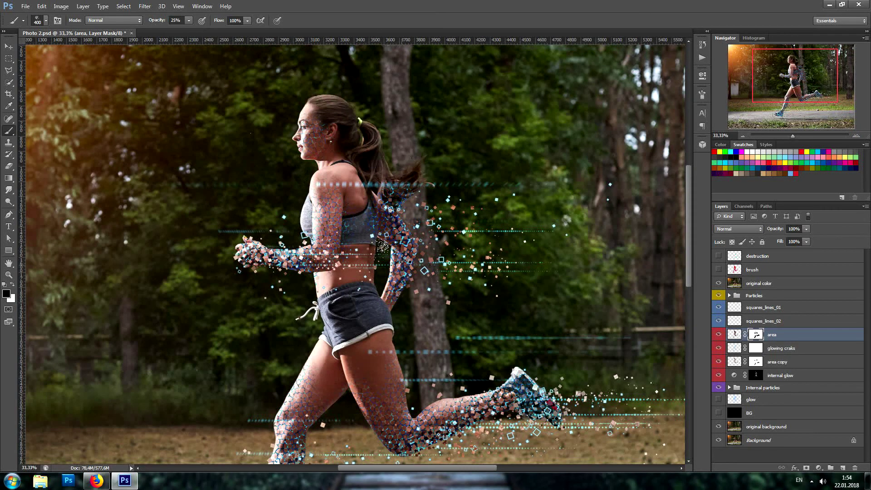
scroll(403, 150, down, 2)
click(13, 284)
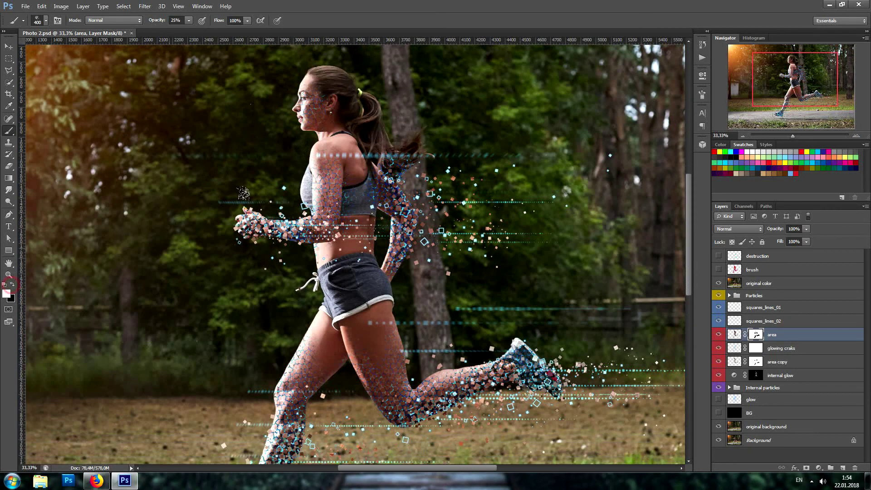
click(281, 163)
scroll(466, 102, down, 1)
scroll(465, 101, down, 1)
scroll(460, 99, down, 1)
scroll(456, 97, down, 1)
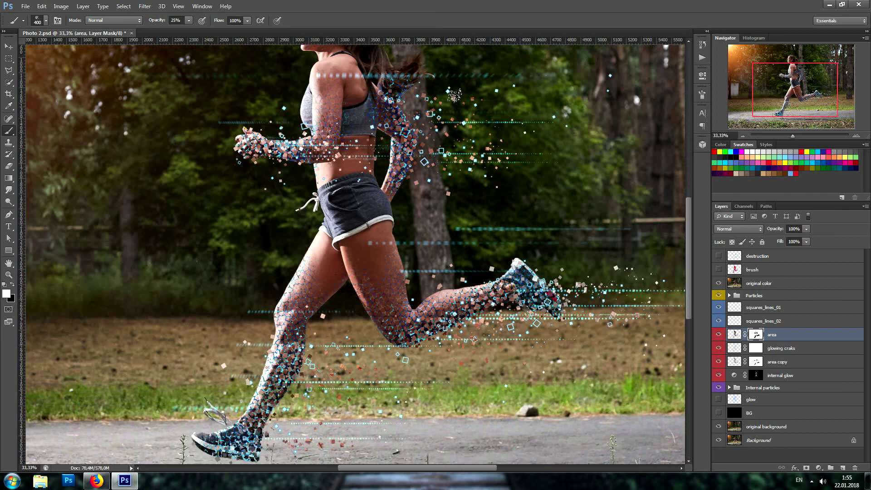
scroll(454, 96, down, 1)
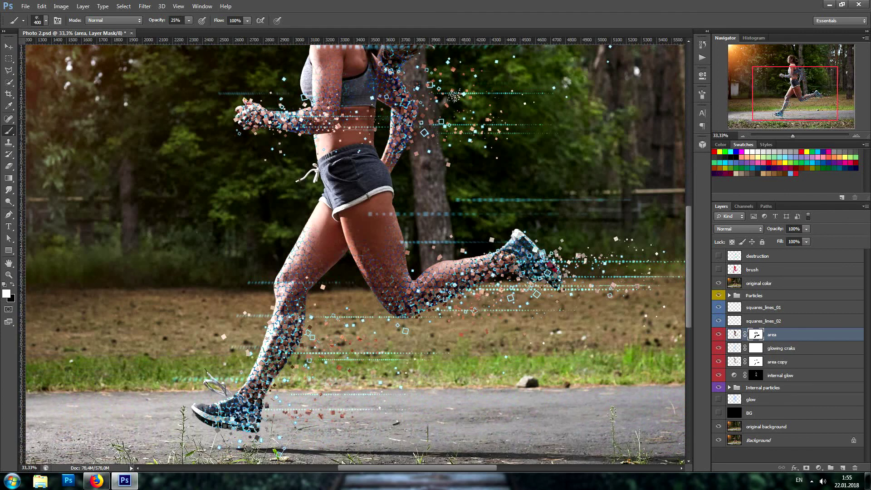
drag(790, 96, 790, 90)
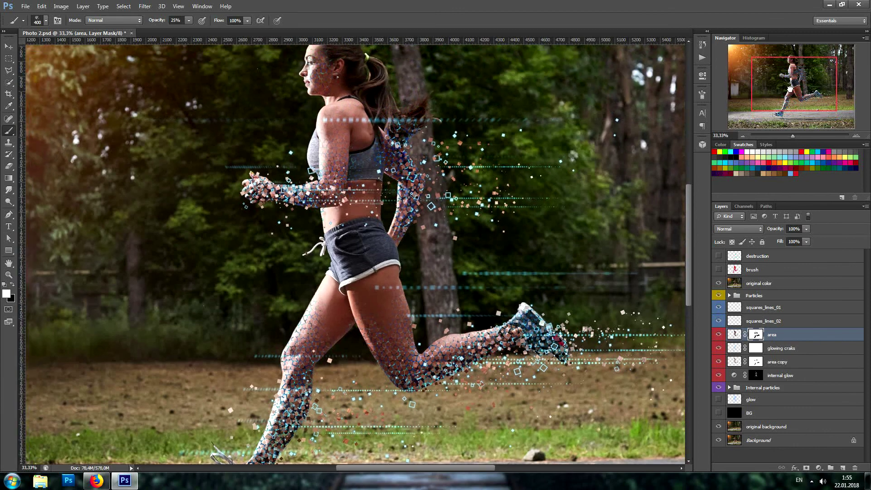
Step: Adjust fill on squares_lines_01 and squares_lines_02, leaving them at 100% and 81%
click(785, 313)
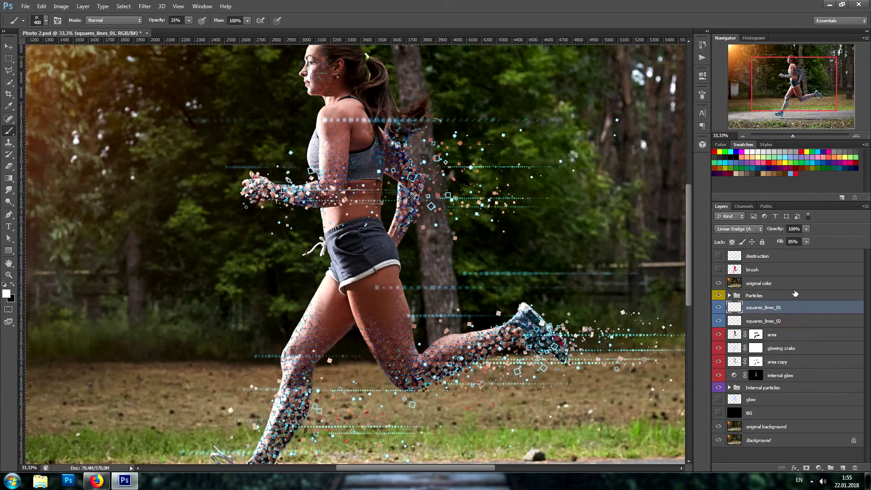
click(806, 241)
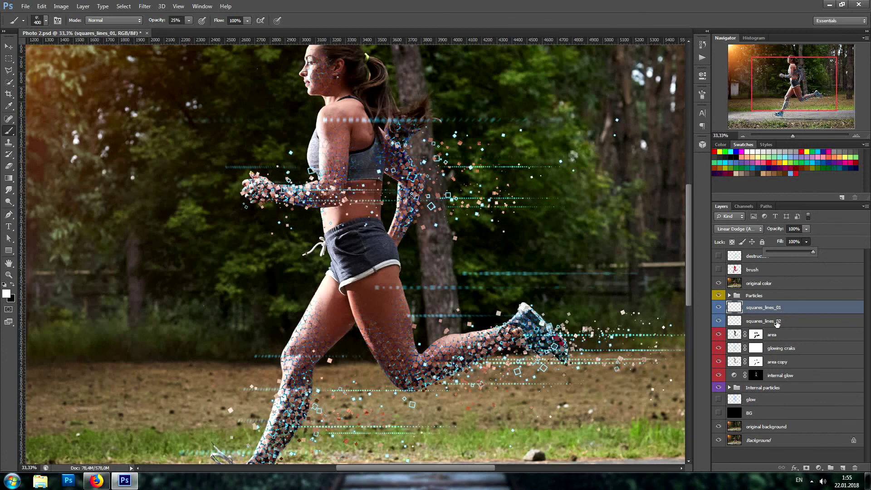
click(778, 321)
click(805, 241)
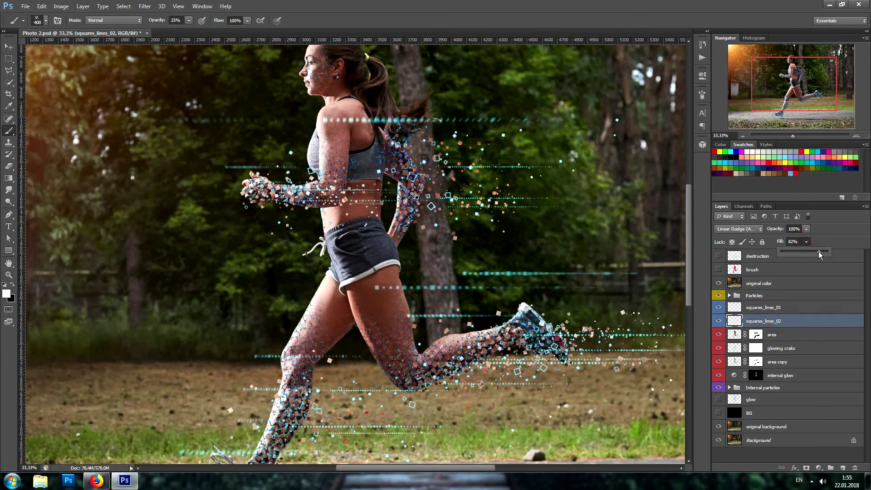
drag(818, 251, 817, 251)
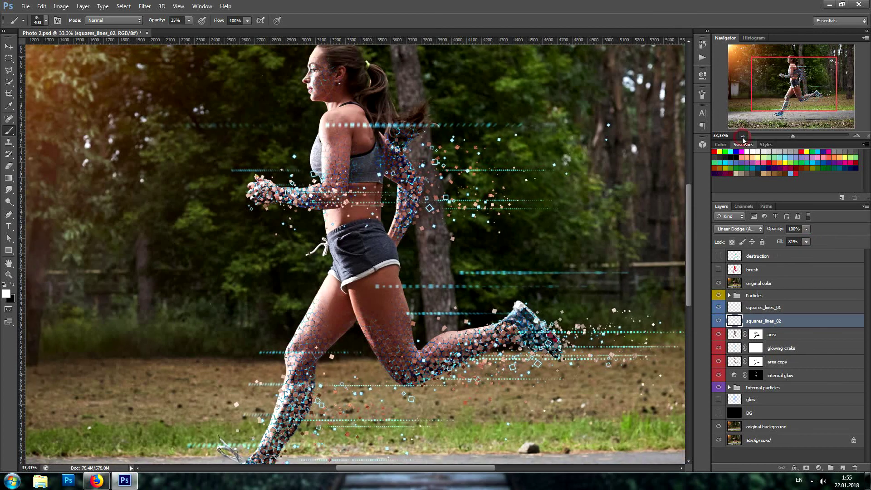
Step: Zoom back out to 25% and recenter the view on the runner
click(742, 136)
drag(769, 107, 773, 108)
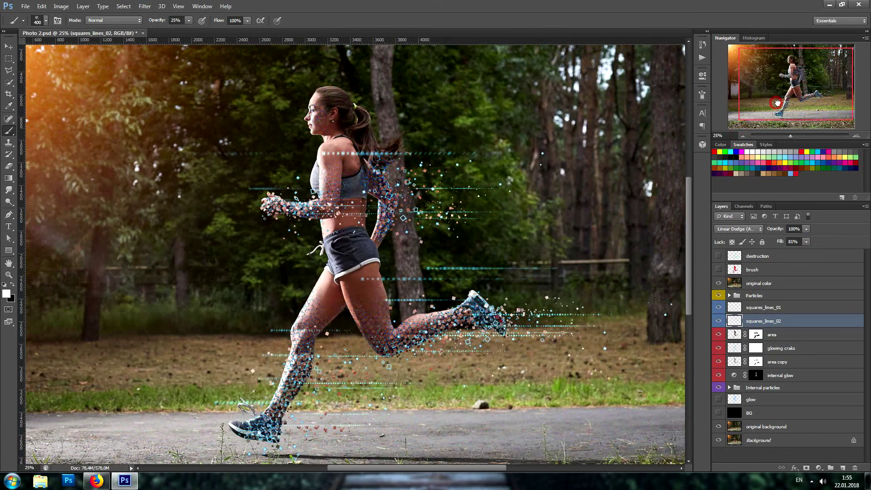
scroll(585, 143, down, 2)
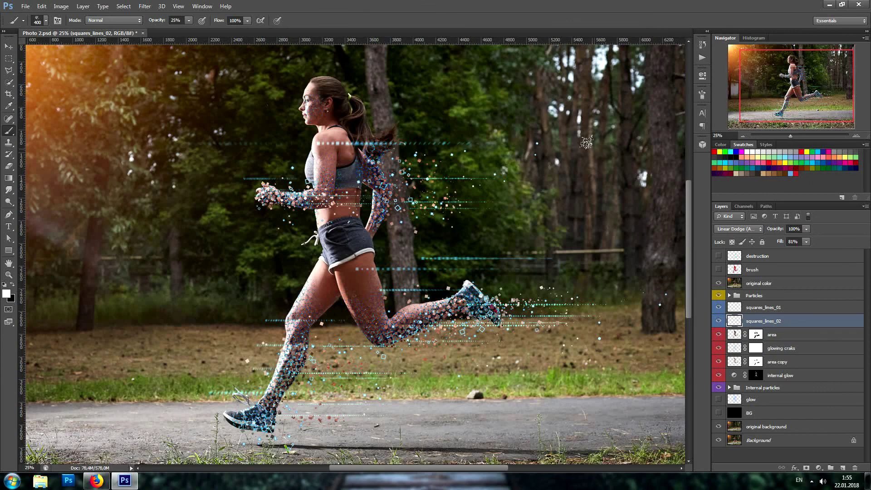